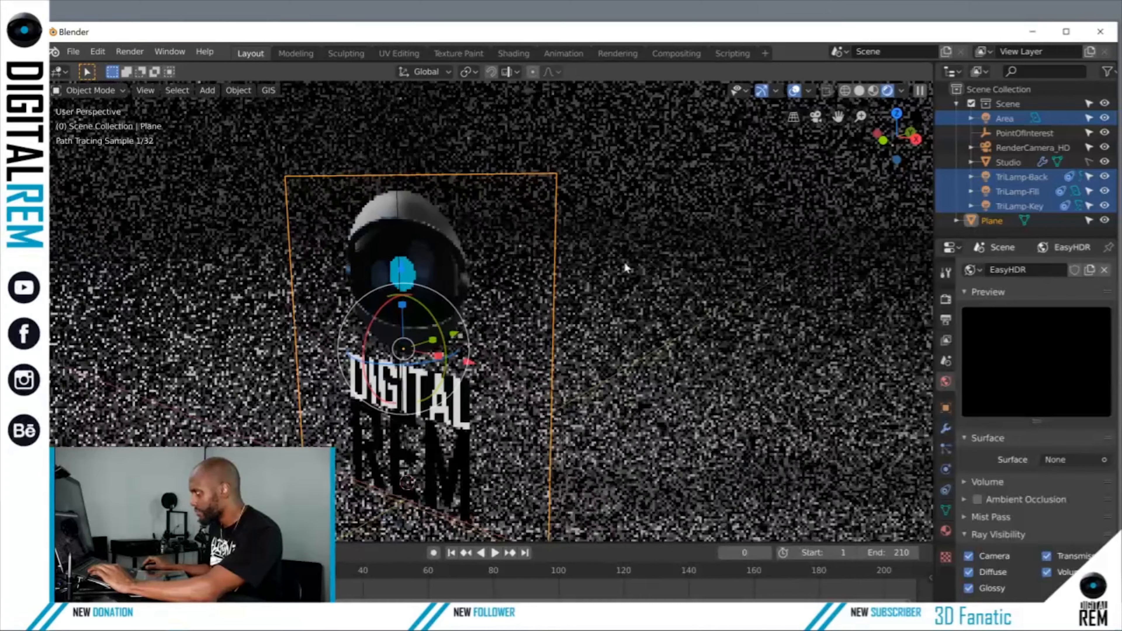
pyautogui.press('KP_Decimal')
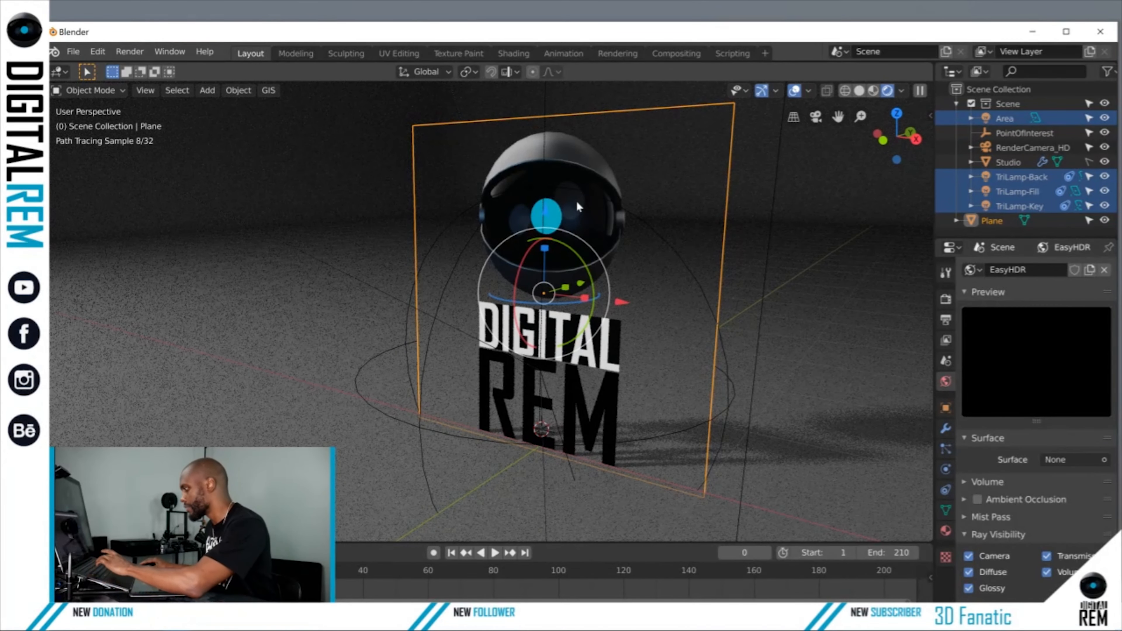
pyautogui.press('h')
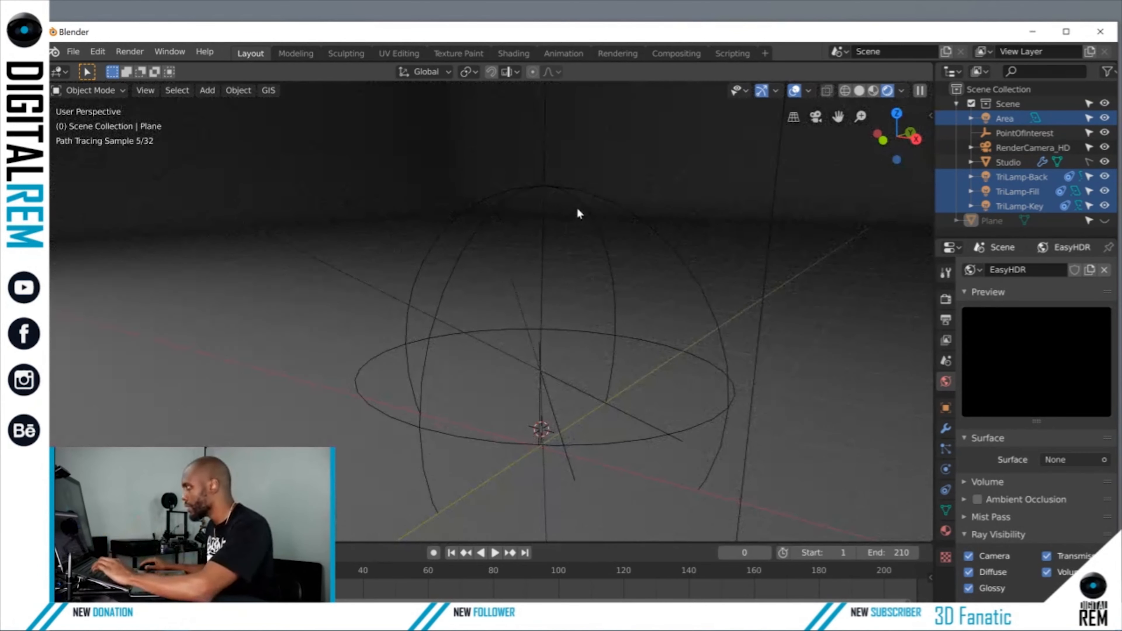
pyautogui.click(577, 203)
pyautogui.press('h')
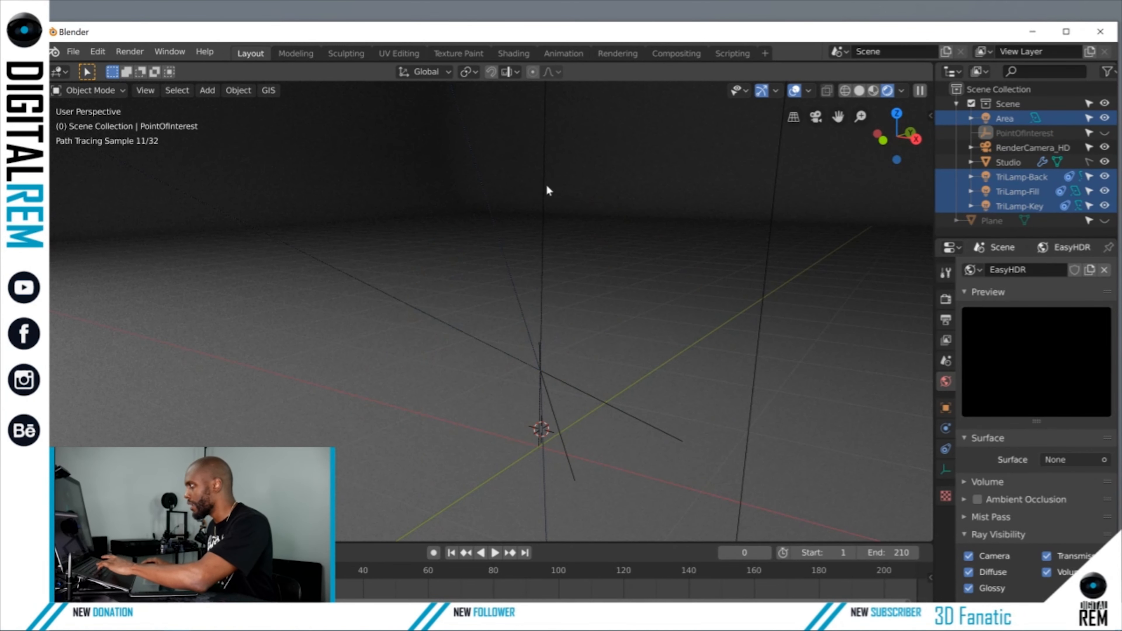
pyautogui.click(540, 176)
pyautogui.press('h')
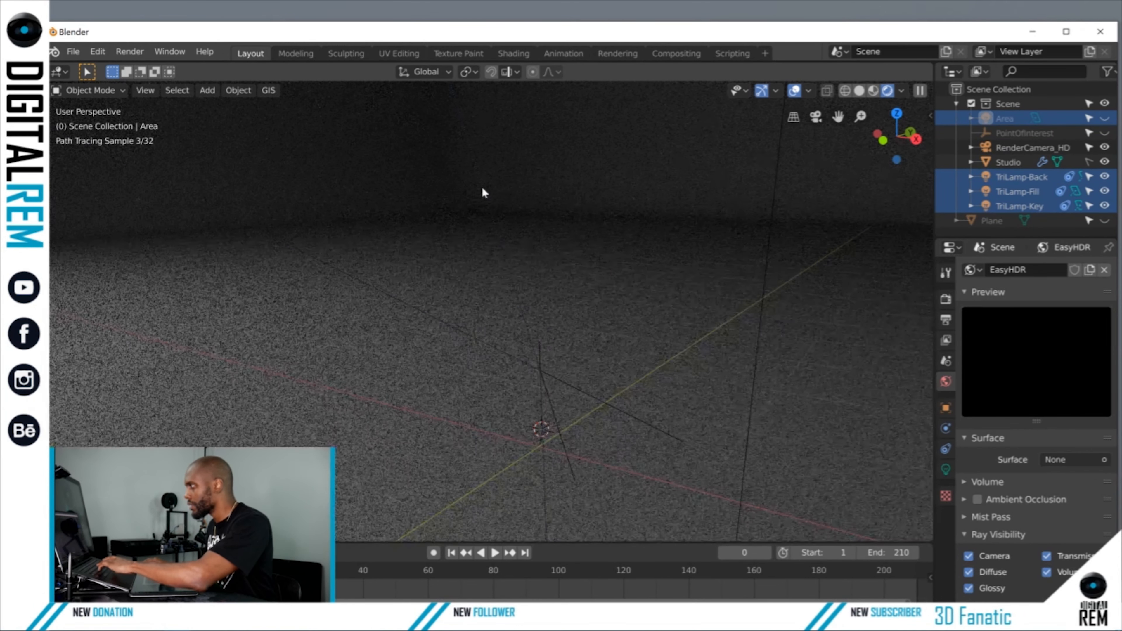
pyautogui.click(483, 189)
pyautogui.press('h')
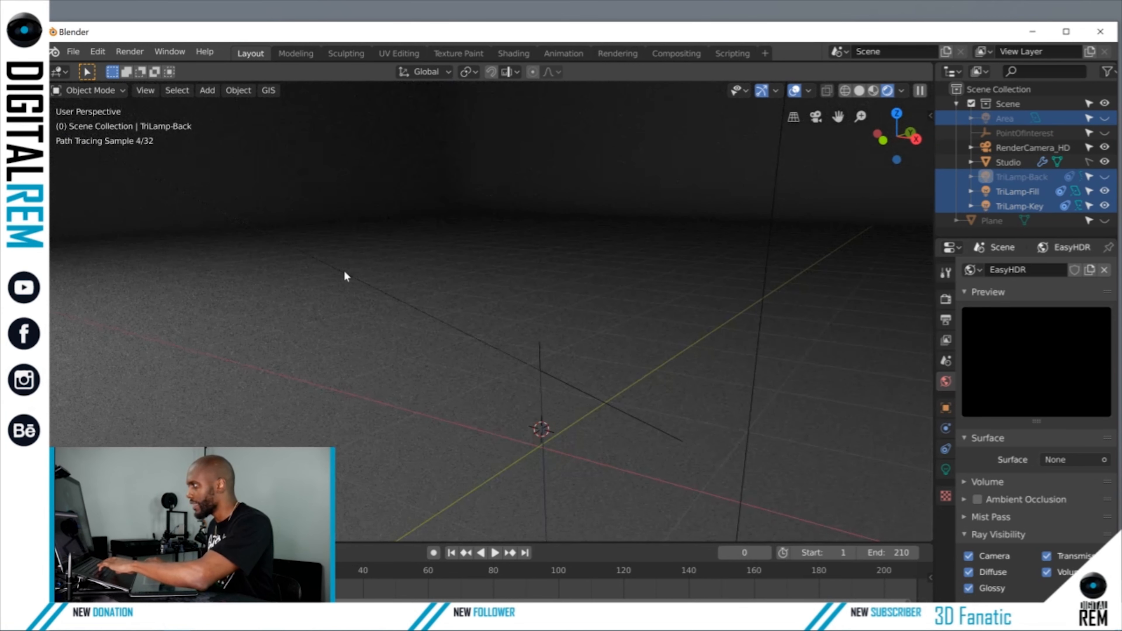
pyautogui.click(344, 271)
pyautogui.press('h')
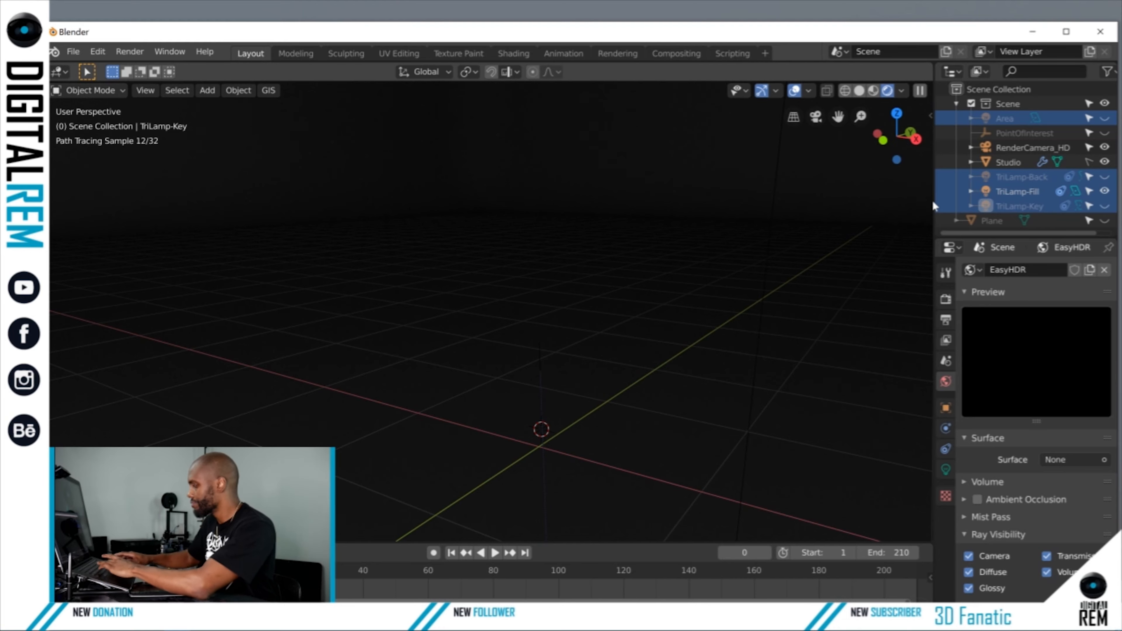
pyautogui.hotkey('alt', 'h')
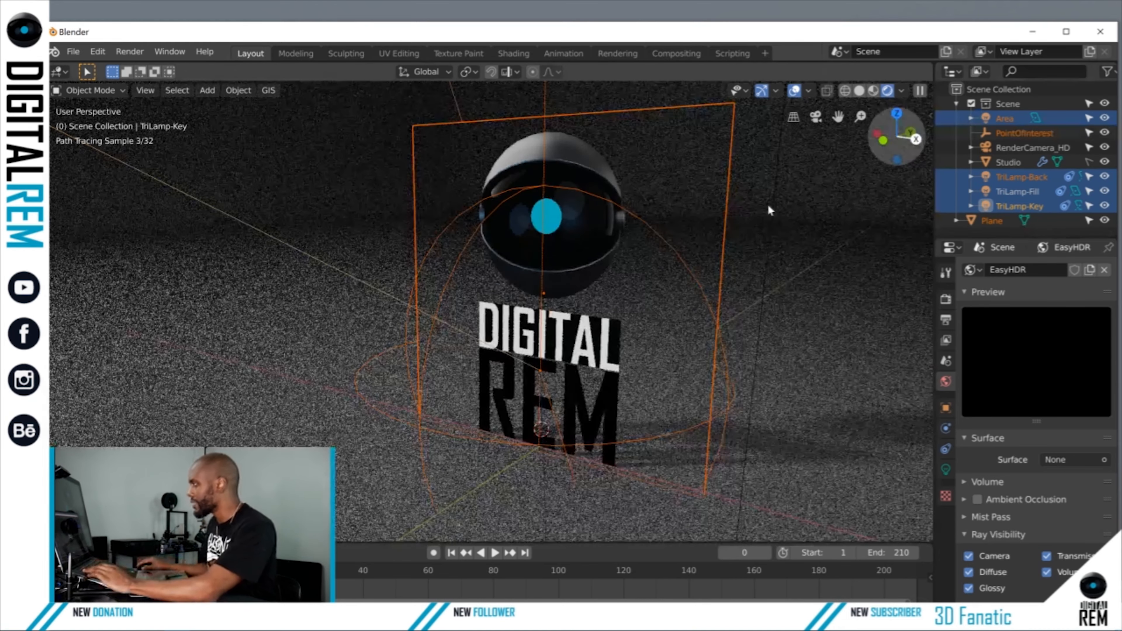
# - Hide the logo plane and the PointOfInterest empty from the viewport
pyautogui.click(728, 190)
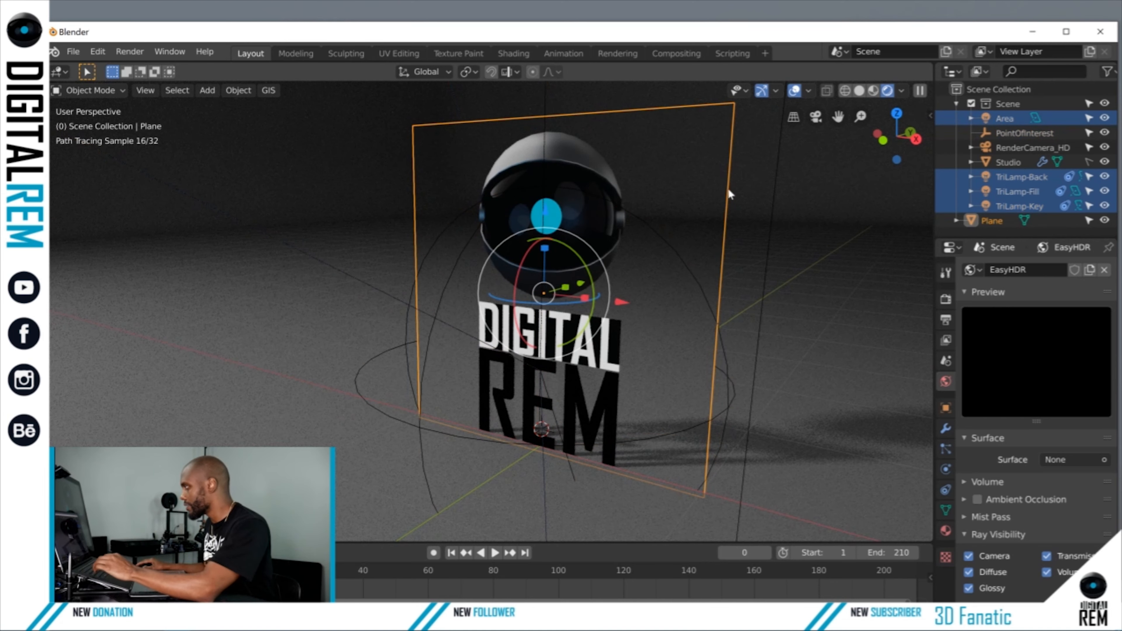
pyautogui.press('h')
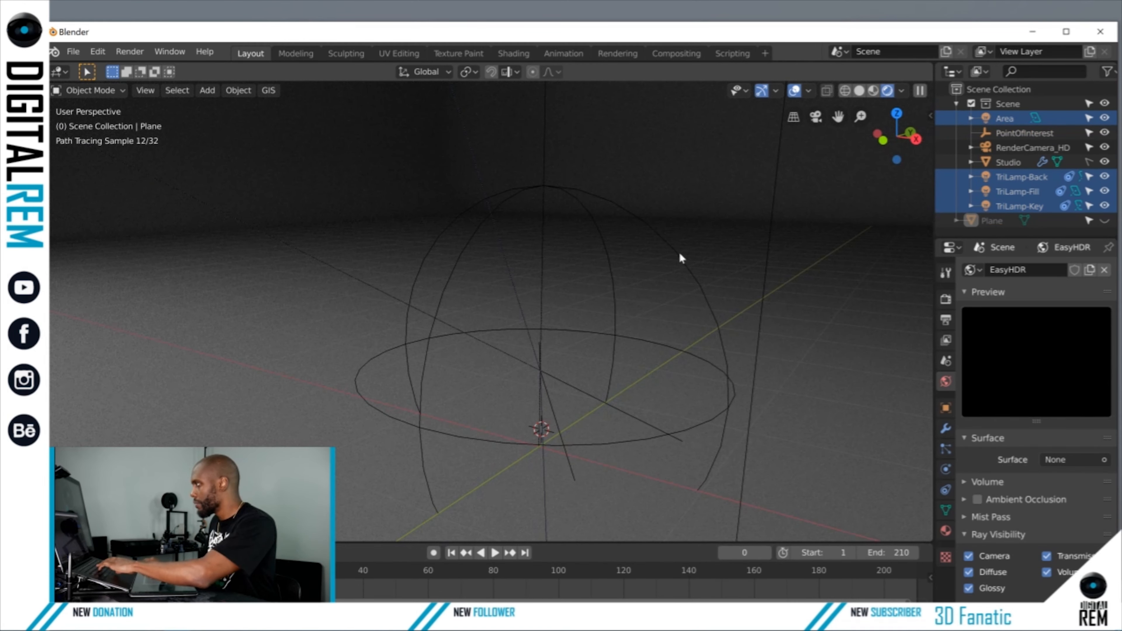
pyautogui.click(679, 254)
pyautogui.press('h')
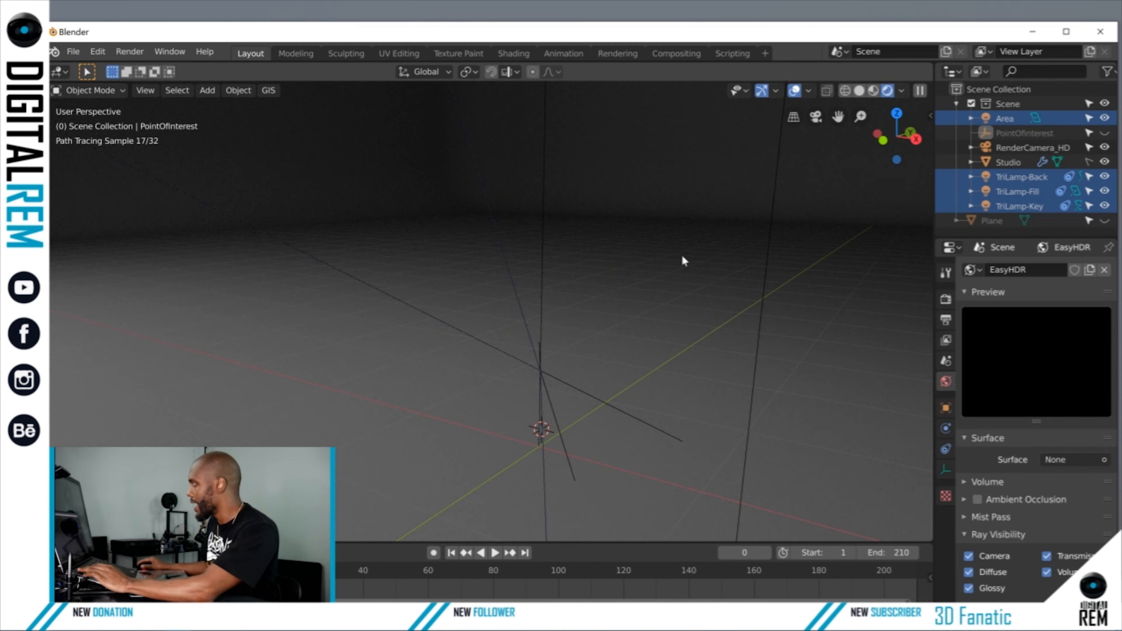
# - Turn off viewport visibility for all objects of the Light type
pyautogui.click(749, 91)
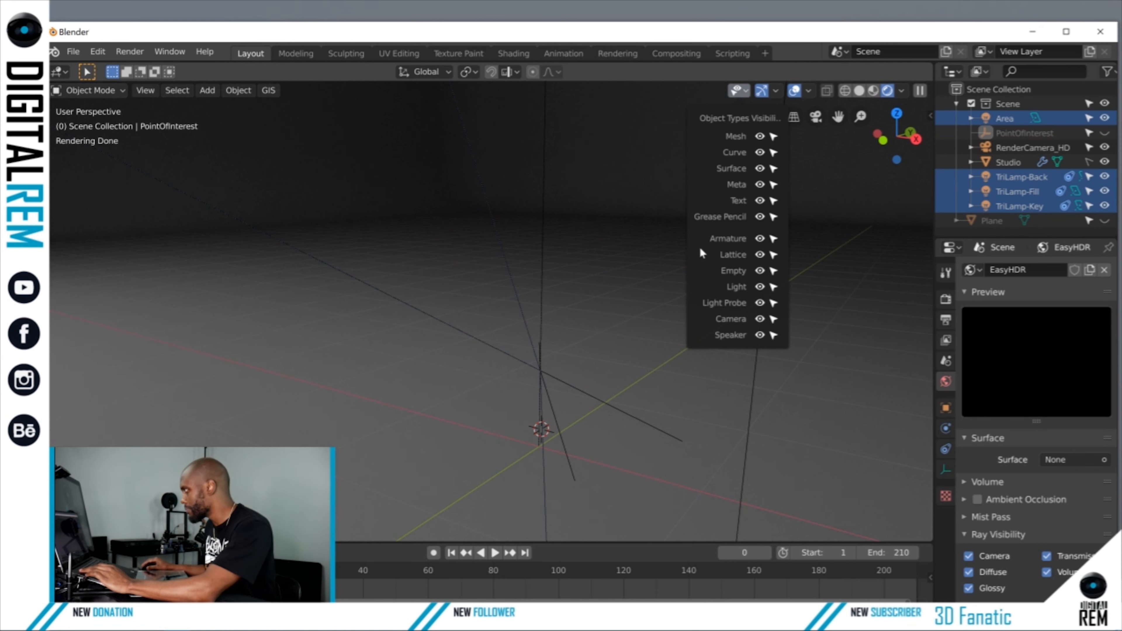
pyautogui.click(759, 286)
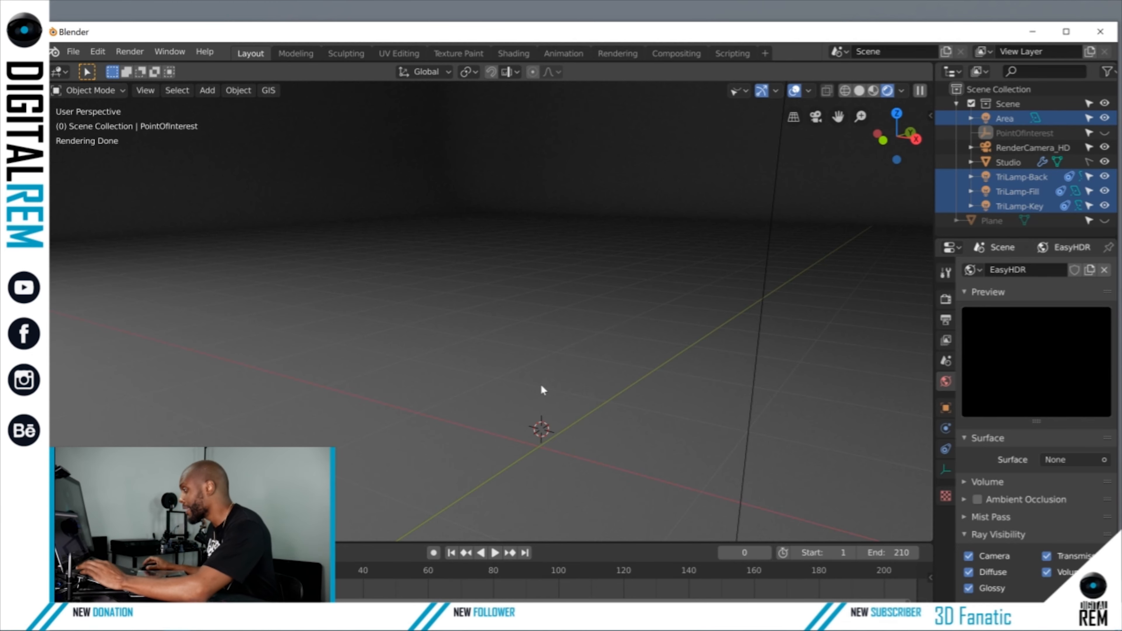
pyautogui.moveTo(543, 389); pyautogui.dragTo(527, 391, button='middle')
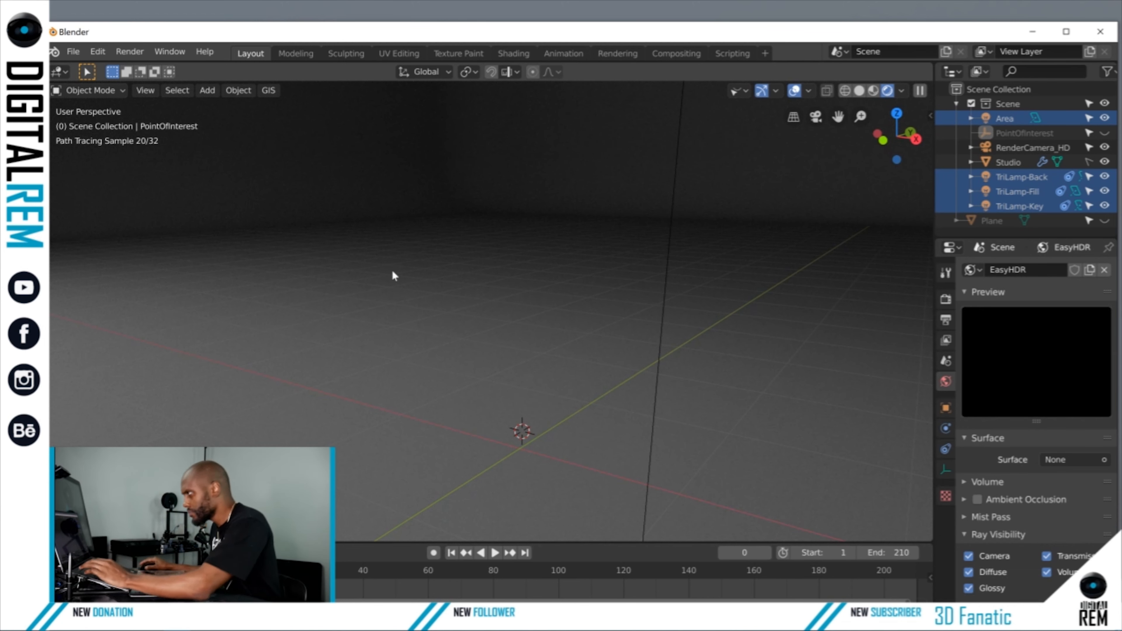
# - Add a mesh plane at the 3D cursor
pyautogui.click(200, 93)
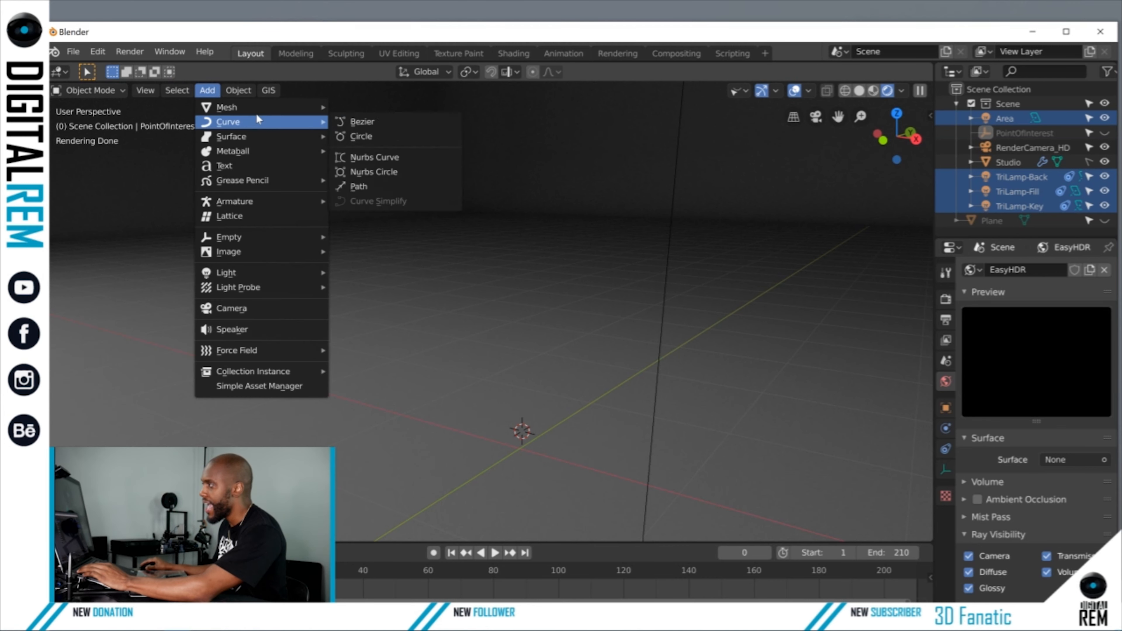
pyautogui.moveTo(255, 108)
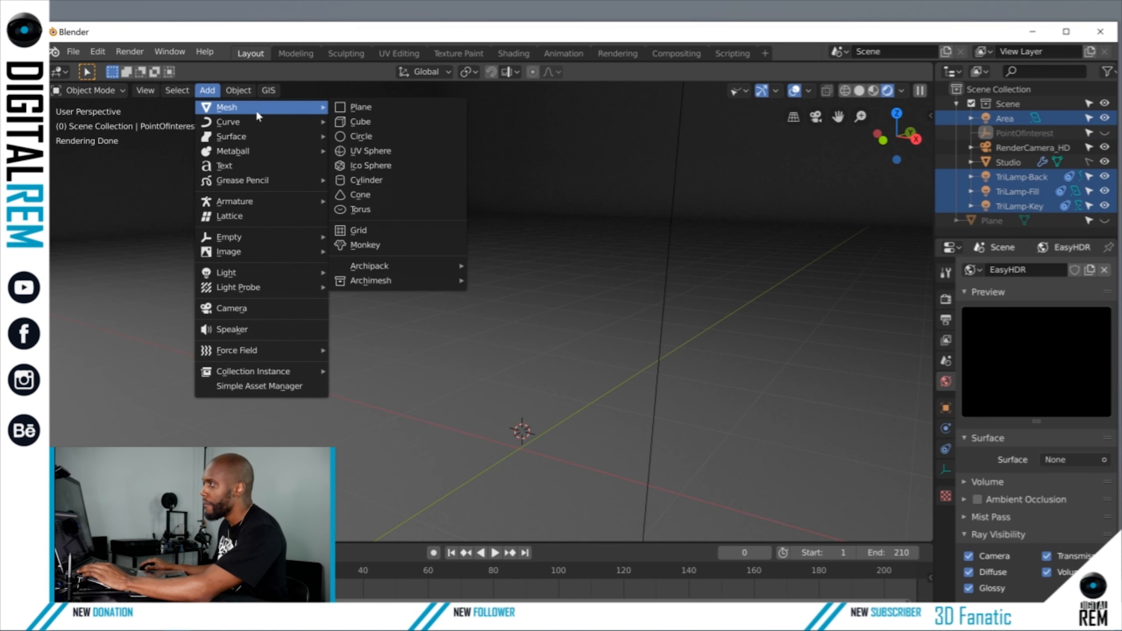
pyautogui.click(346, 108)
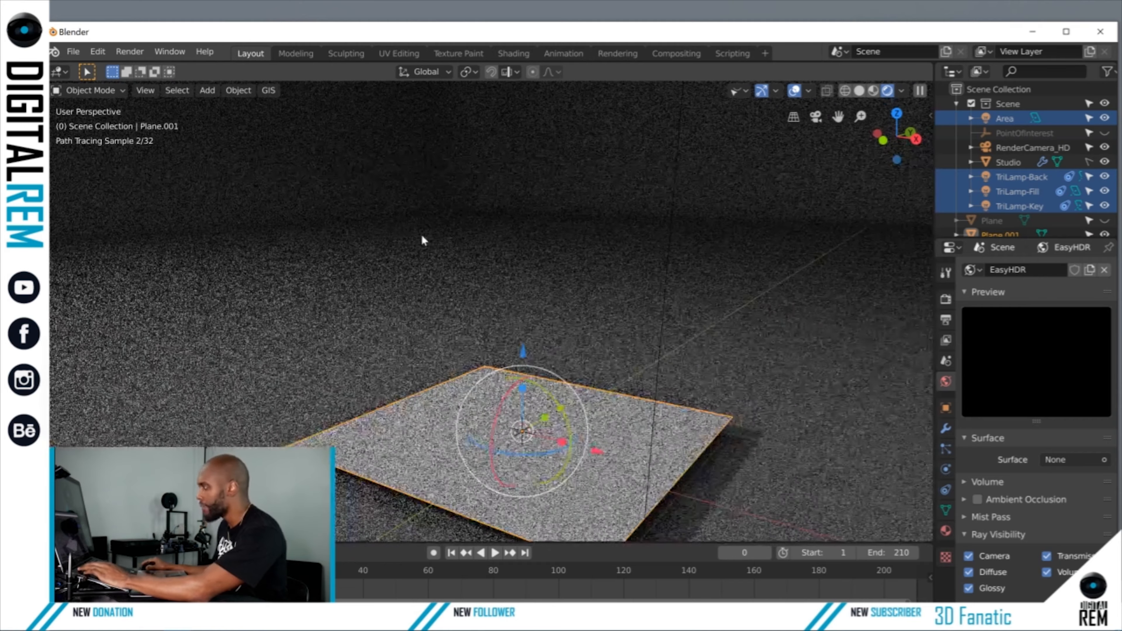
# - Hide the RenderCamera_HD camera so only the new plane is left in the studio scene
pyautogui.scroll(-3, 451, 253)
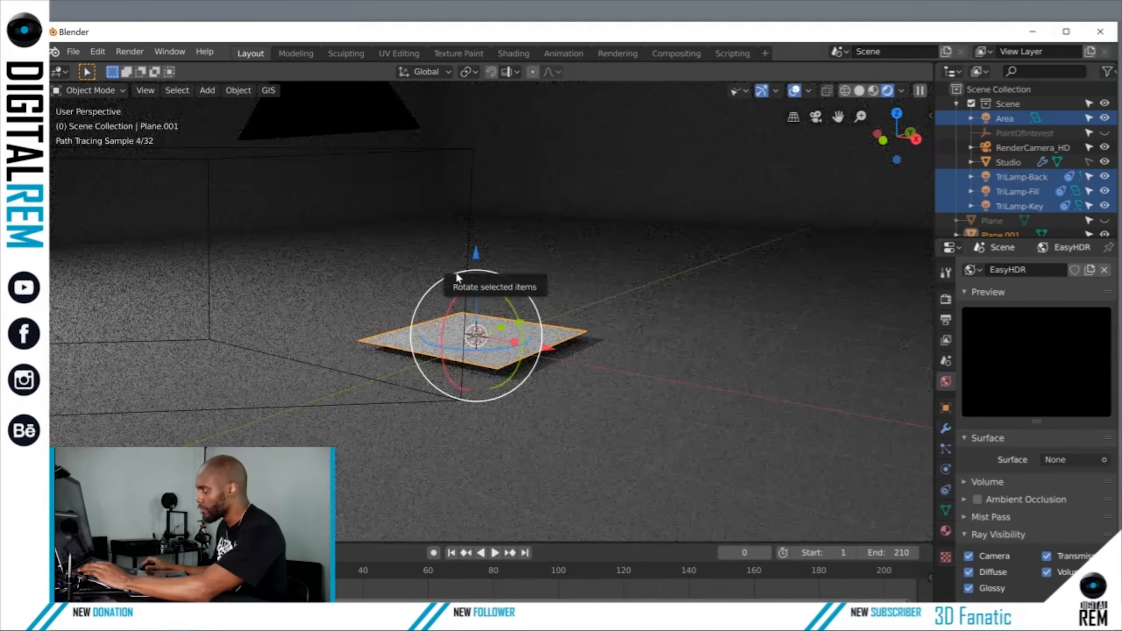
pyautogui.moveTo(442, 249); pyautogui.dragTo(434, 263, button='middle')
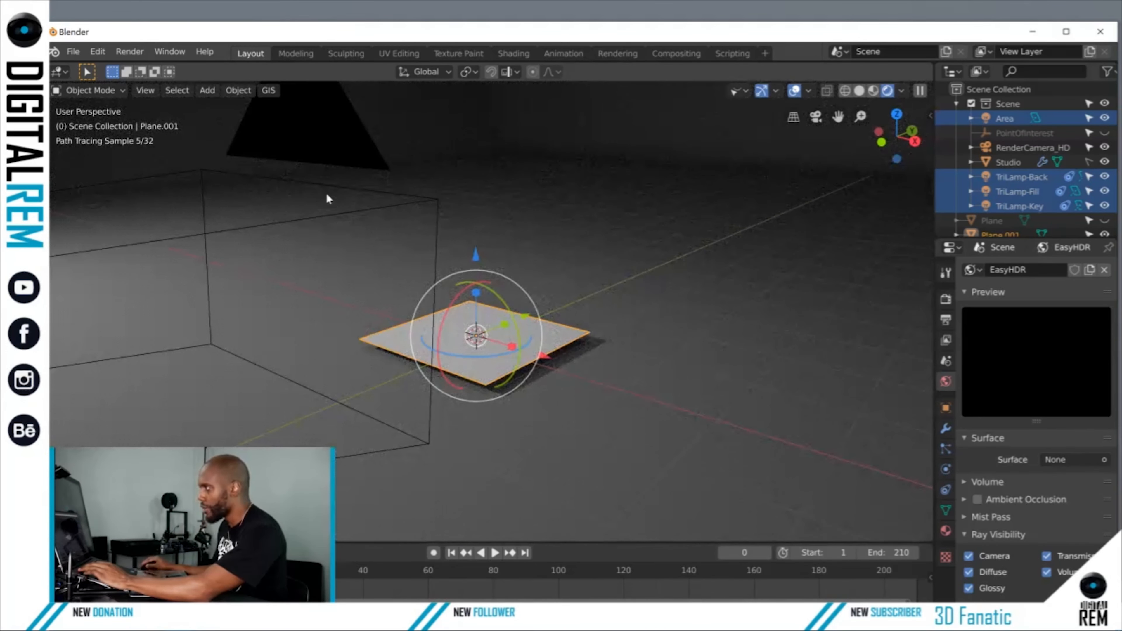
pyautogui.click(322, 147)
pyautogui.press('h')
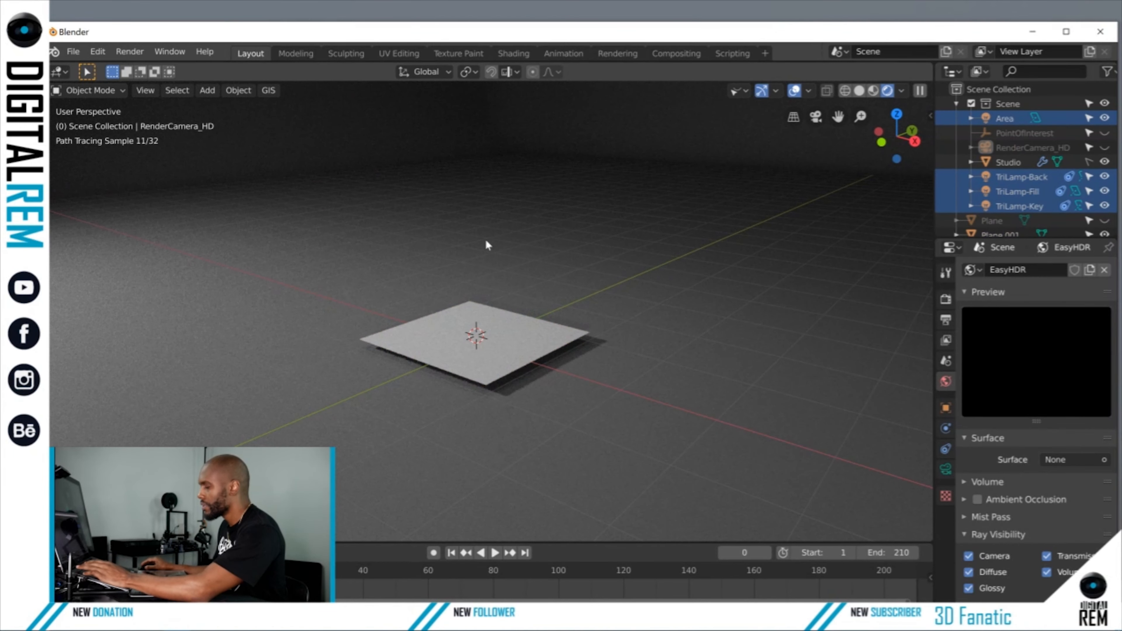
# - Rotate the new plane 90 degrees about the X axis so it stands upright
pyautogui.scroll(2, 493, 334)
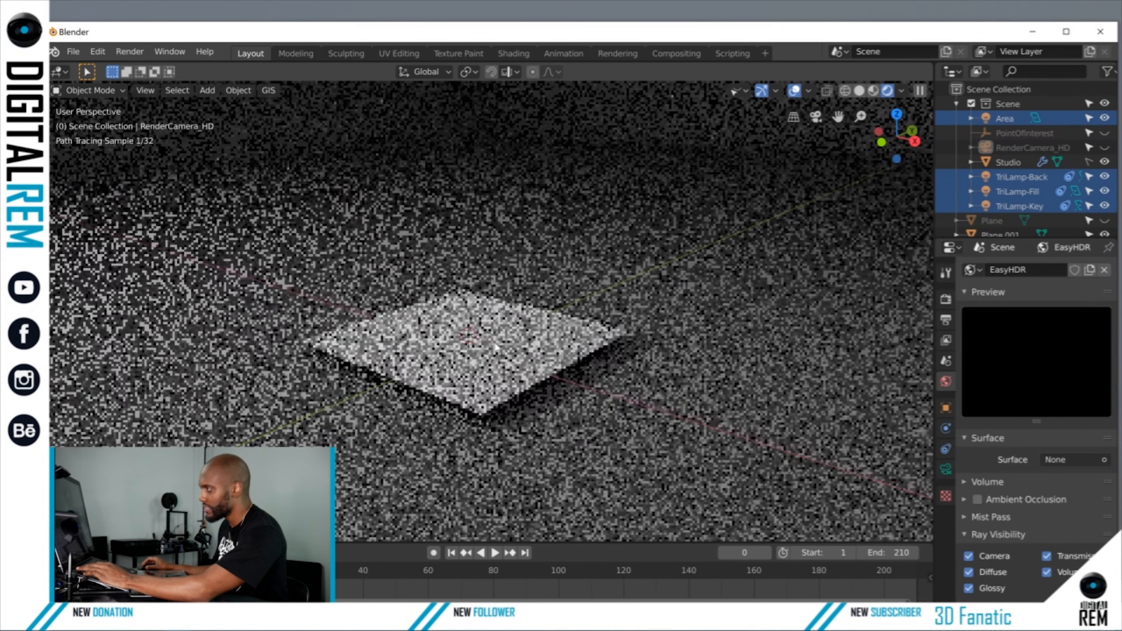
pyautogui.click(493, 349)
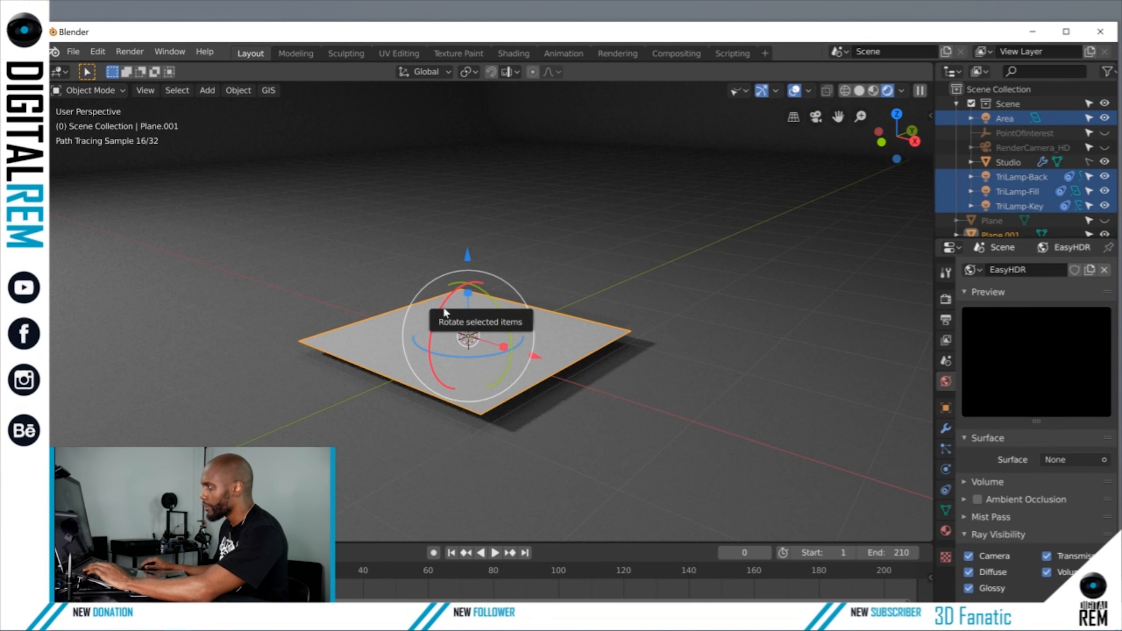
pyautogui.moveTo(444, 307); pyautogui.dragTo(472, 279)
pyautogui.write('90')
pyautogui.press('Return')
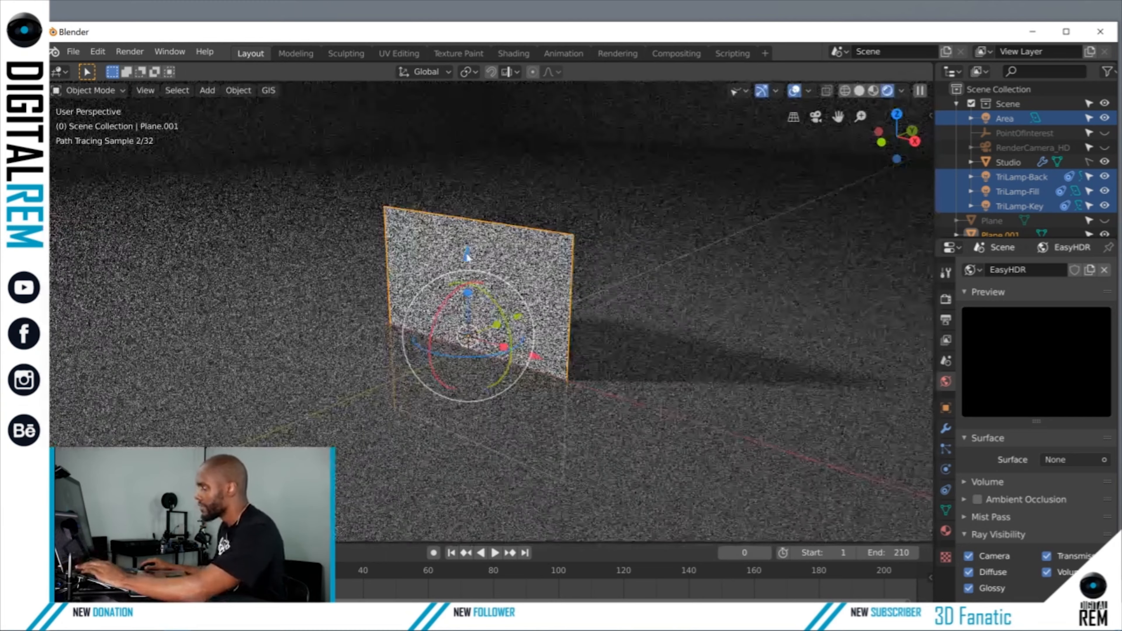
# - Move the upright plane up about 0.89 ft along Z so its lower edge rests on the floor
pyautogui.press('g')
pyautogui.press('z')
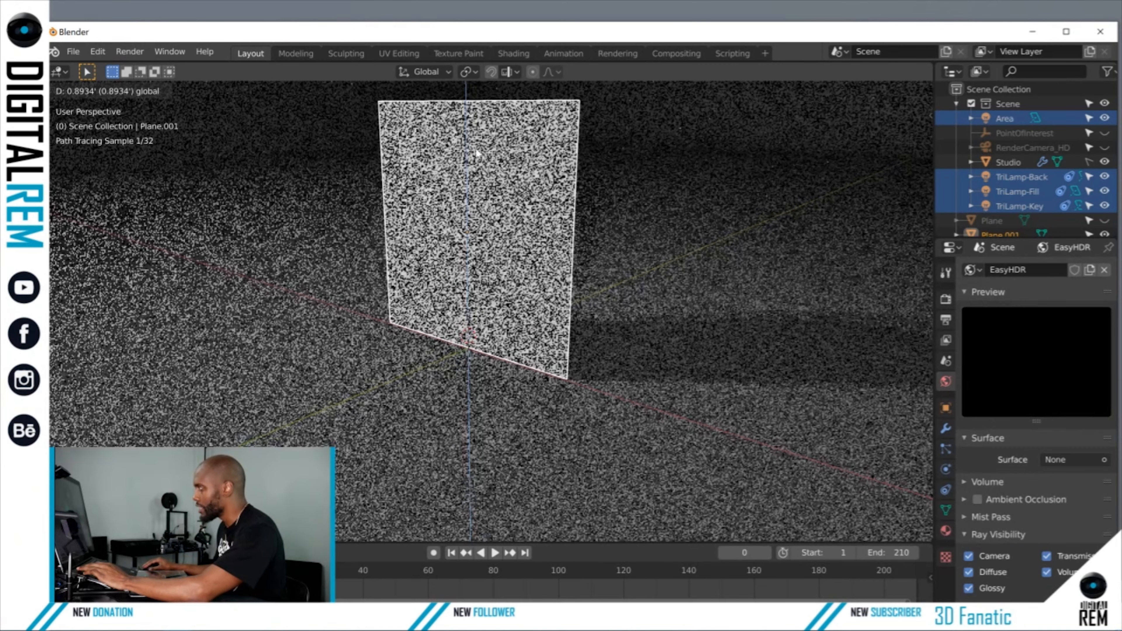
pyautogui.click(477, 153)
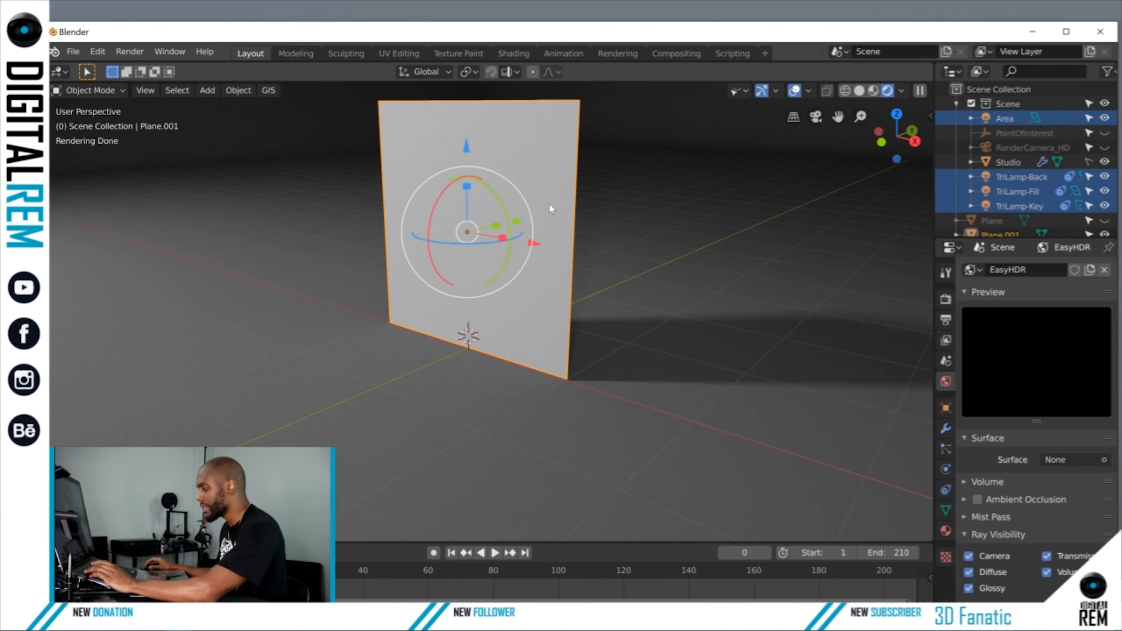
# - Frame the upright plane and examine it from several angles and distances
pyautogui.click(597, 187)
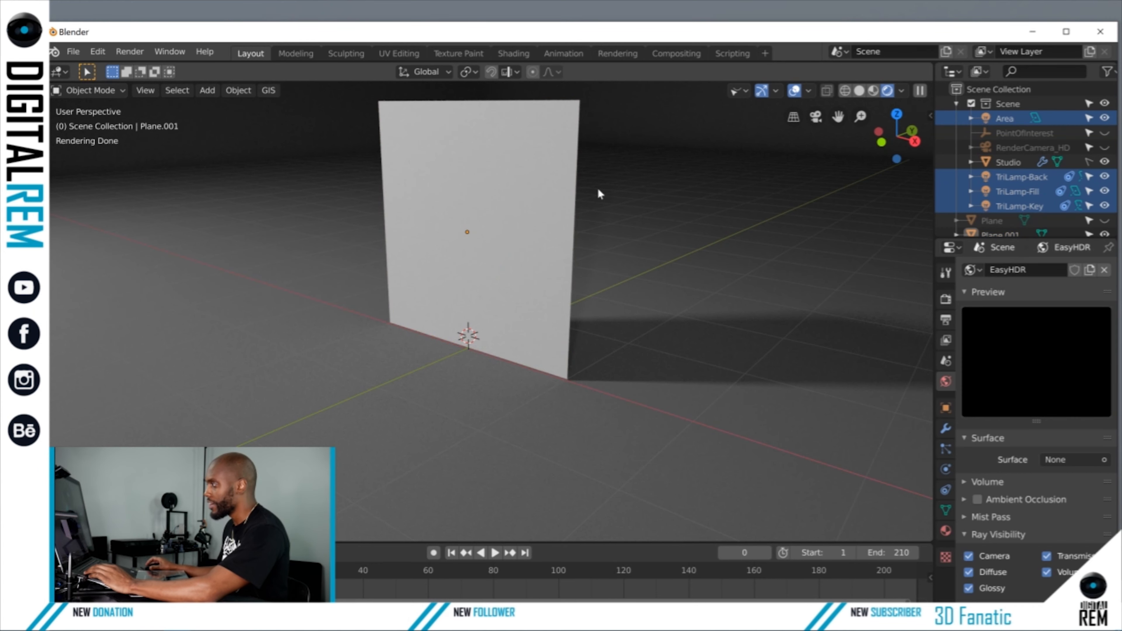
pyautogui.moveTo(607, 193); pyautogui.dragTo(638, 215, button='middle')
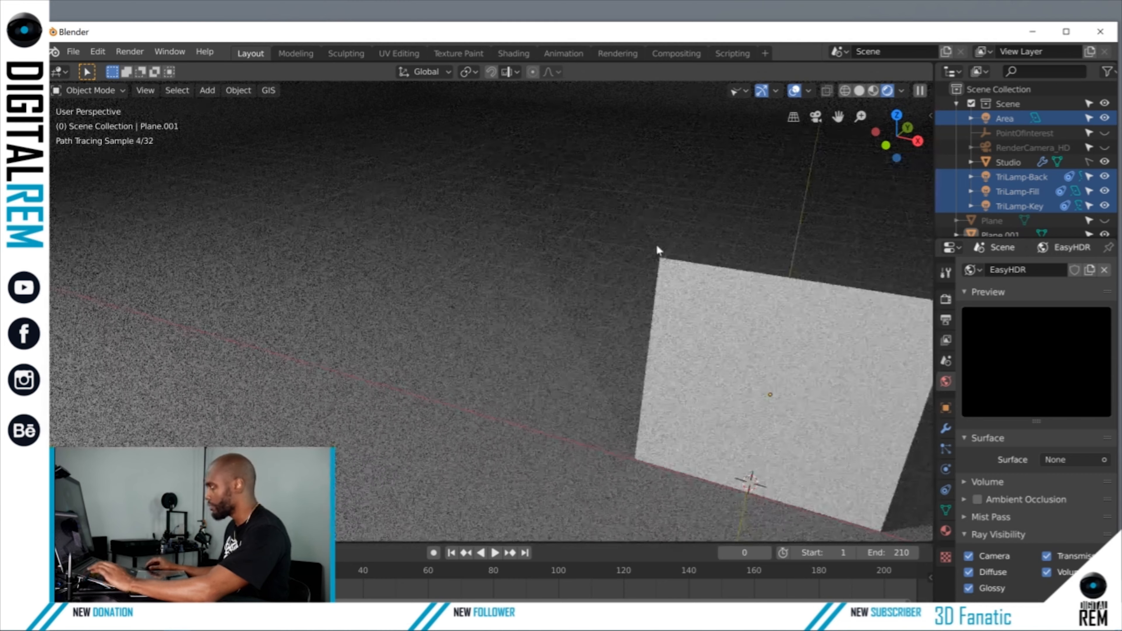
pyautogui.click(684, 303)
pyautogui.press('KP_Decimal')
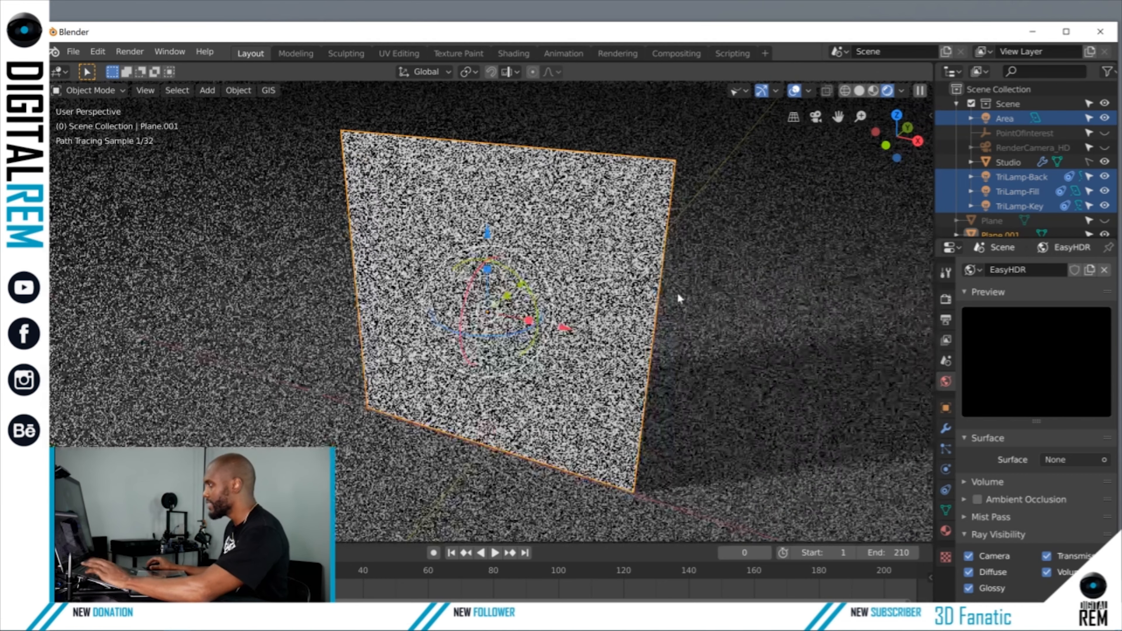
pyautogui.moveTo(684, 289)
pyautogui.mouseDown(button='middle')
pyautogui.moveTo(755, 337)
pyautogui.moveTo(713, 341)
pyautogui.mouseUp(button='middle')
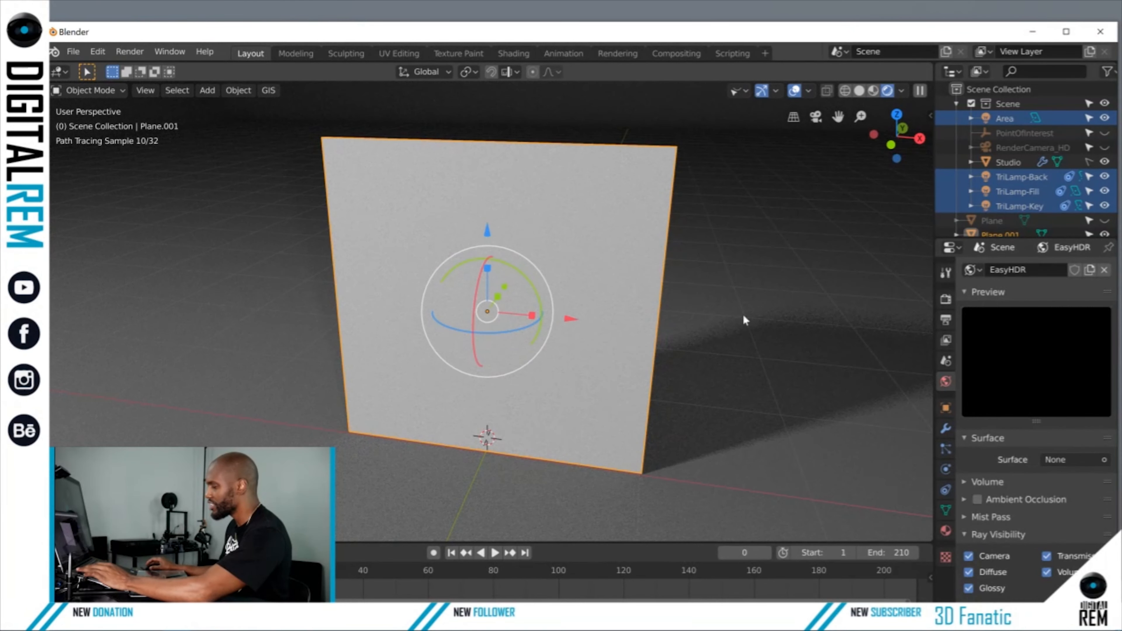
pyautogui.moveTo(743, 312); pyautogui.dragTo(733, 307, button='middle')
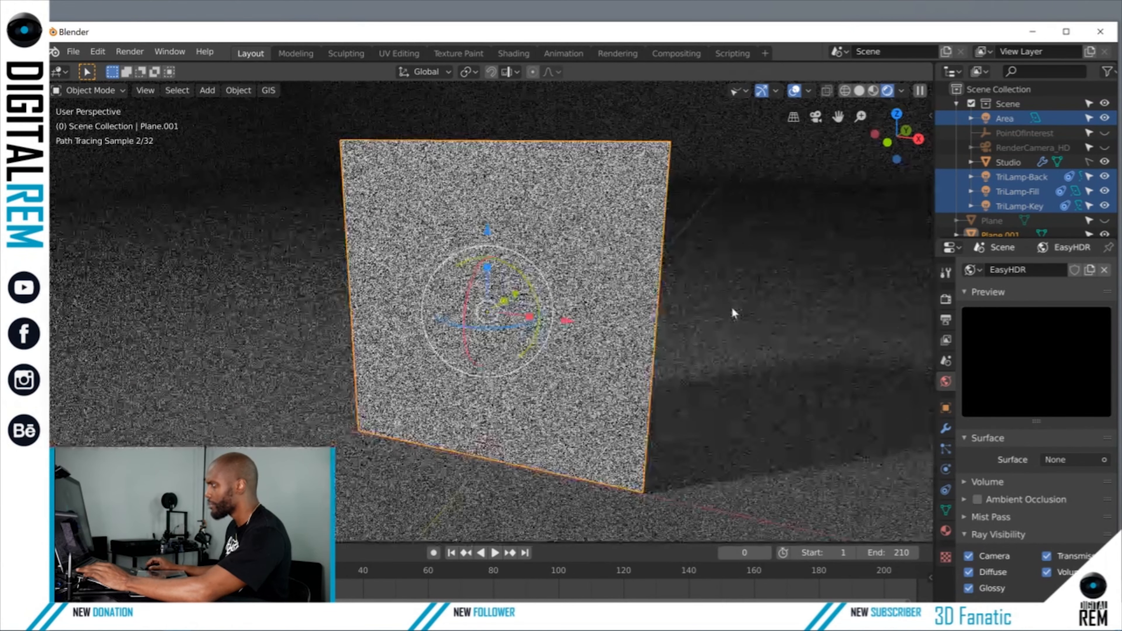
pyautogui.scroll(-2, 732, 308)
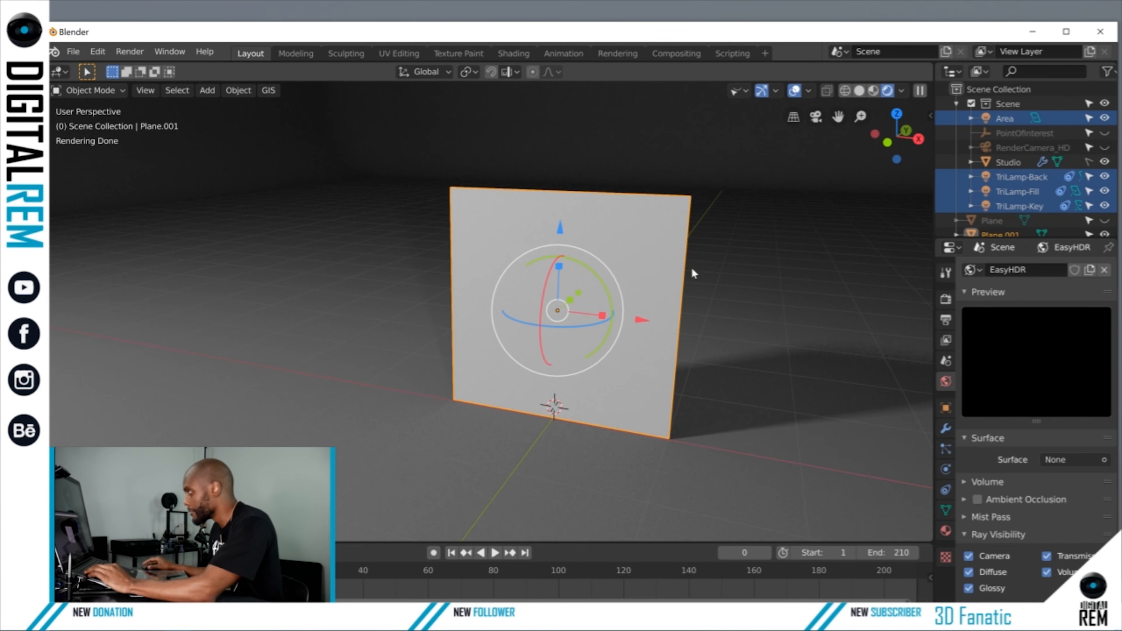
pyautogui.moveTo(672, 235); pyautogui.dragTo(714, 239, button='middle')
pyautogui.keyDown('shift'); pyautogui.moveTo(549, 239); pyautogui.dragTo(525, 223, button='middle'); pyautogui.keyUp('shift')
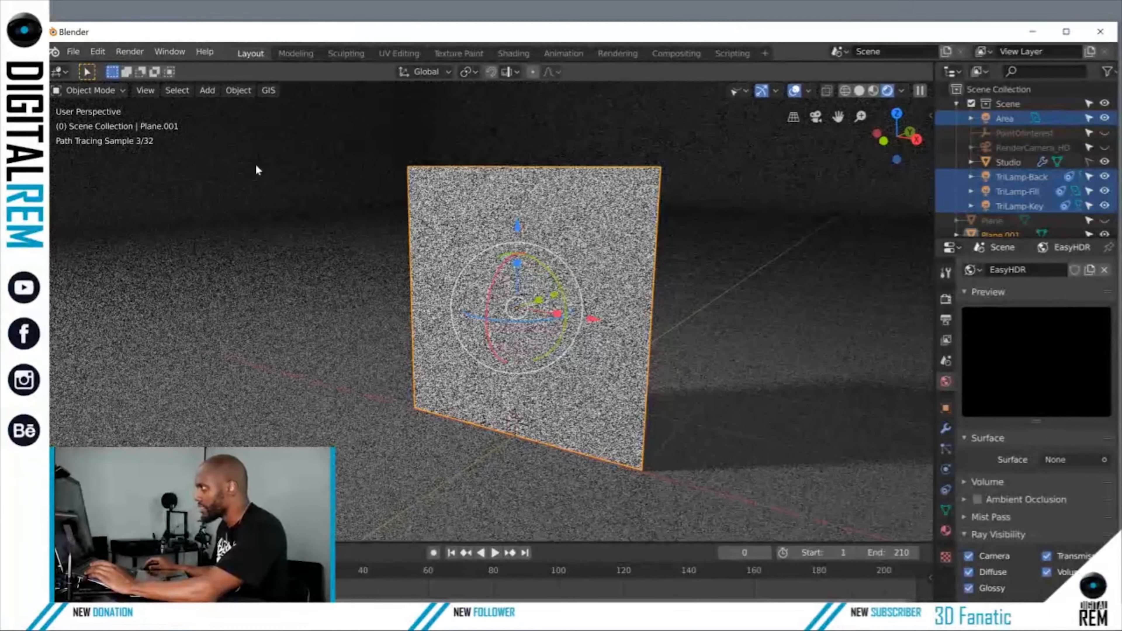
# - Switch the plane to Edit Mode and return it to Object Mode
pyautogui.hotkey('ctrl', 'Tab')
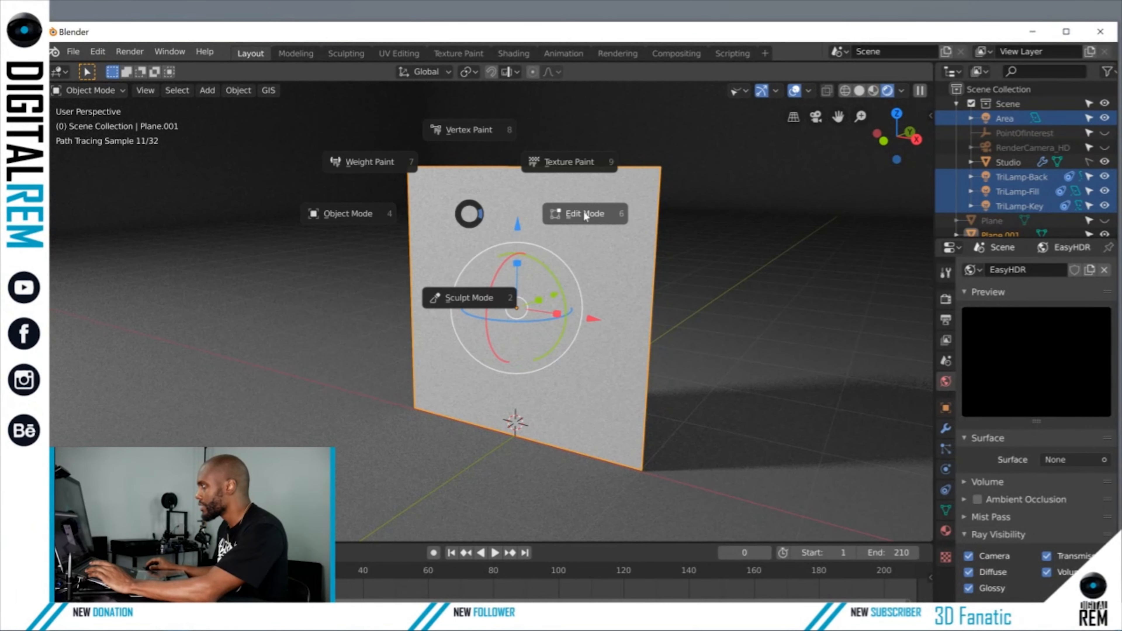
pyautogui.click(583, 211)
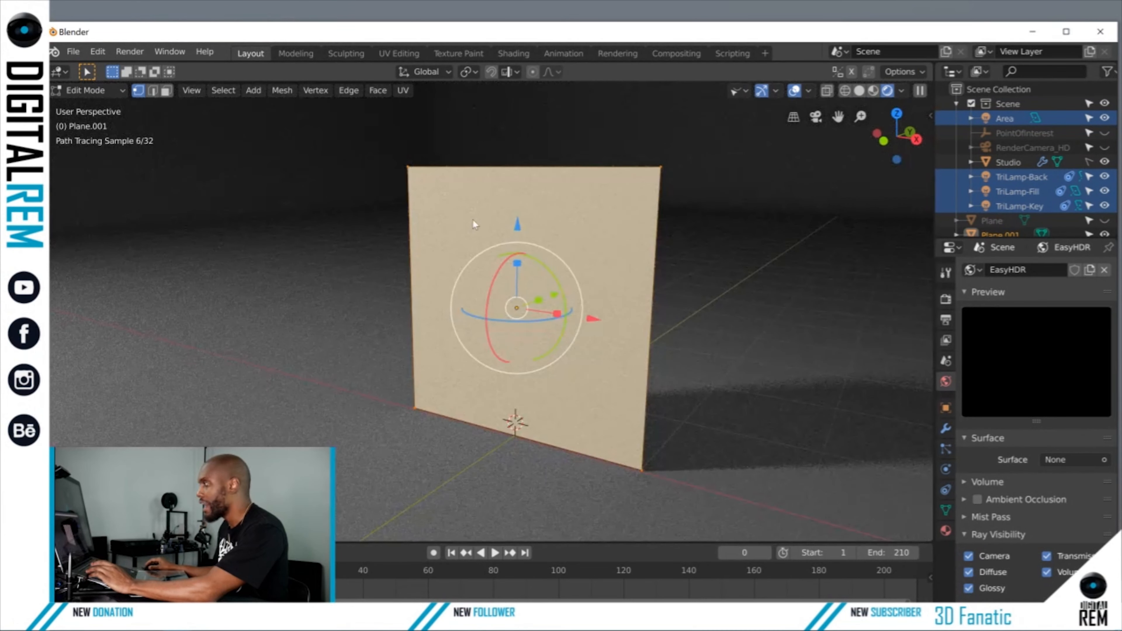
pyautogui.hotkey('ctrl', 'Tab')
pyautogui.click(561, 217)
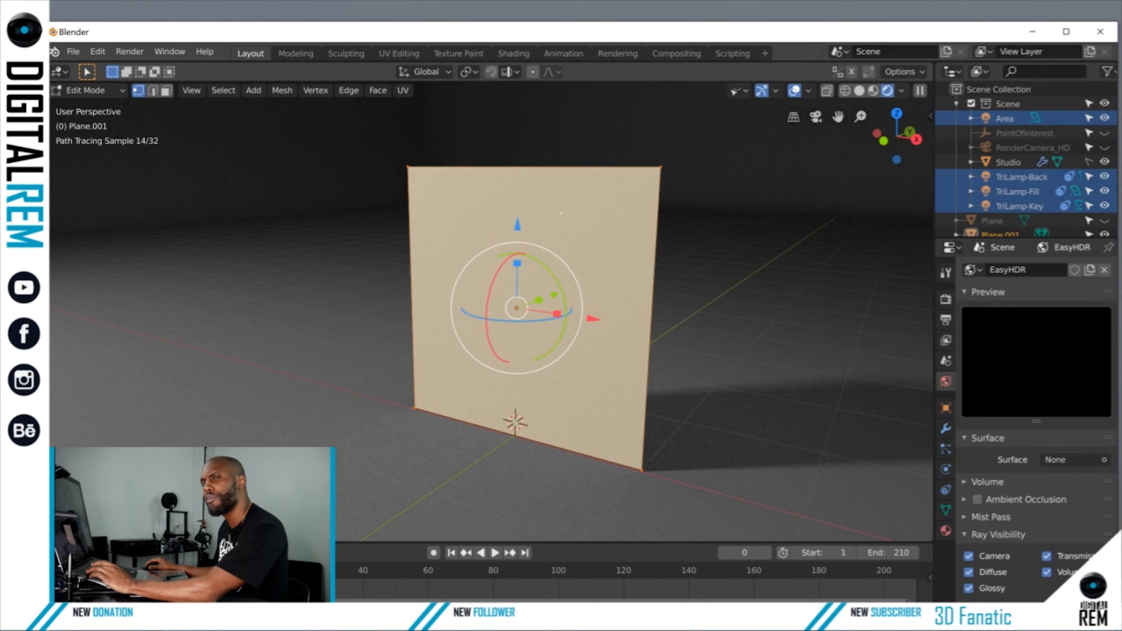
pyautogui.hotkey('ctrl', 'Tab')
pyautogui.click(485, 216)
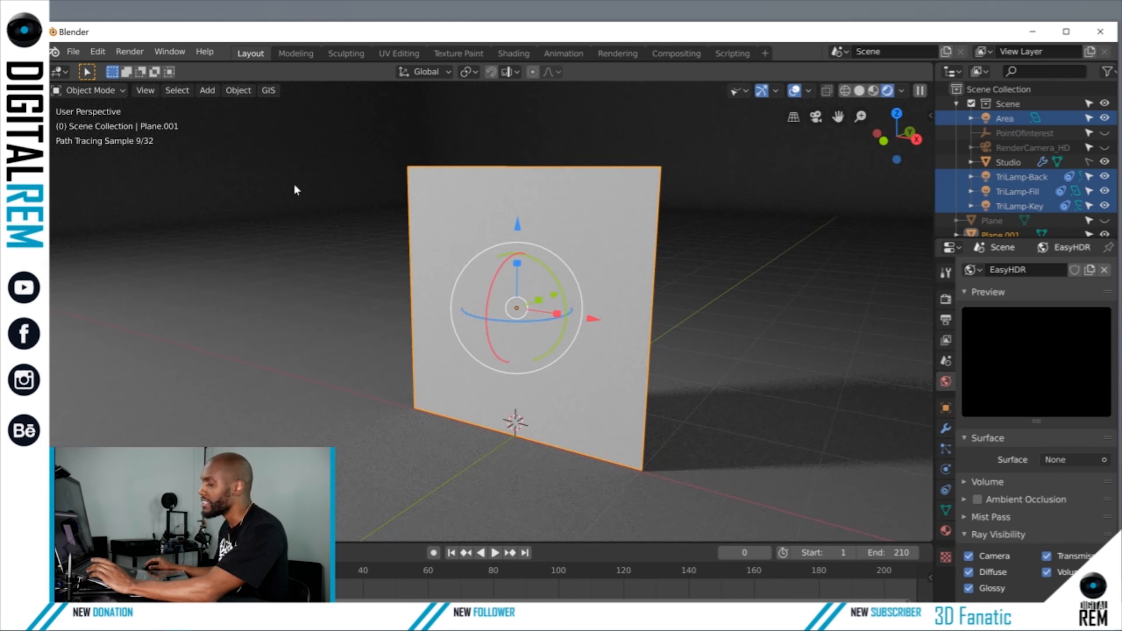
pyautogui.hotkey('ctrl', 'Tab')
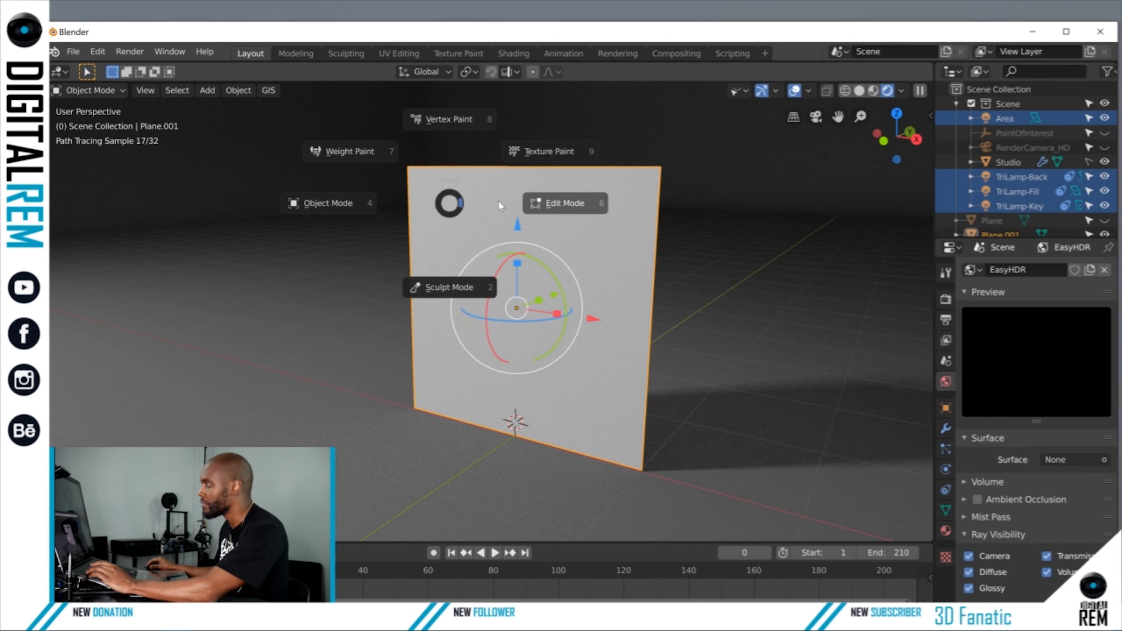
pyautogui.click(399, 197)
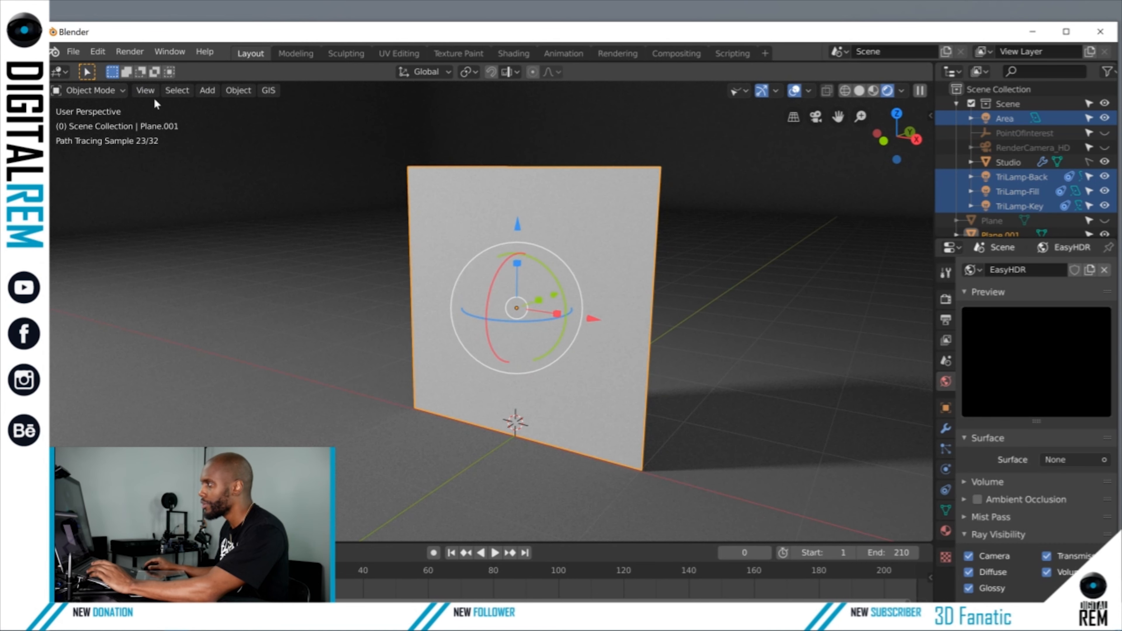
pyautogui.click(100, 92)
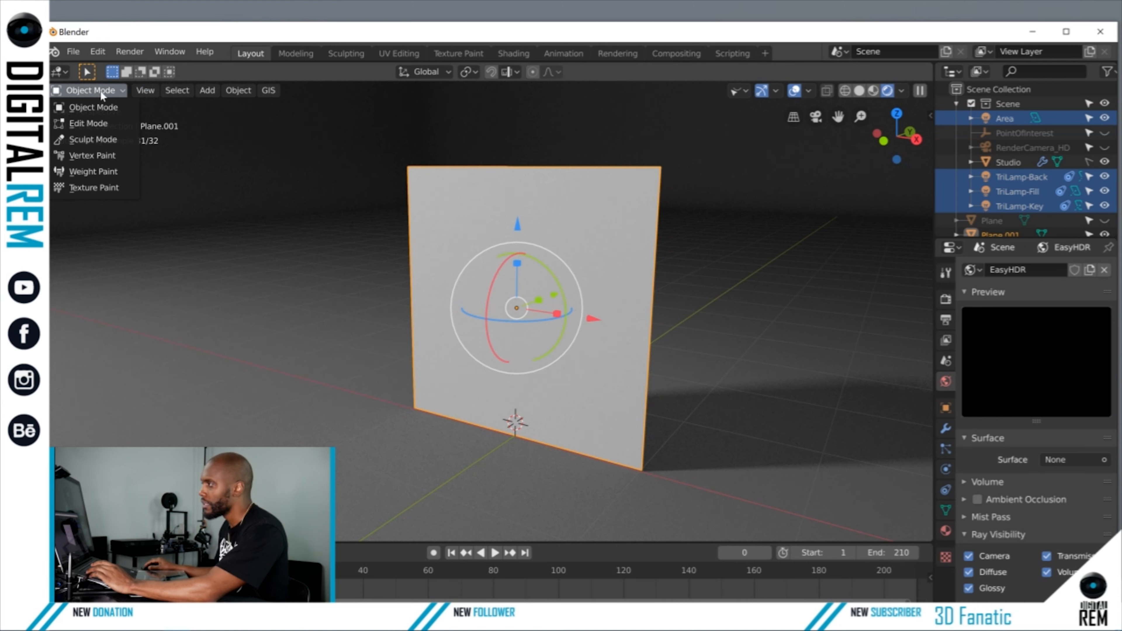
pyautogui.click(100, 109)
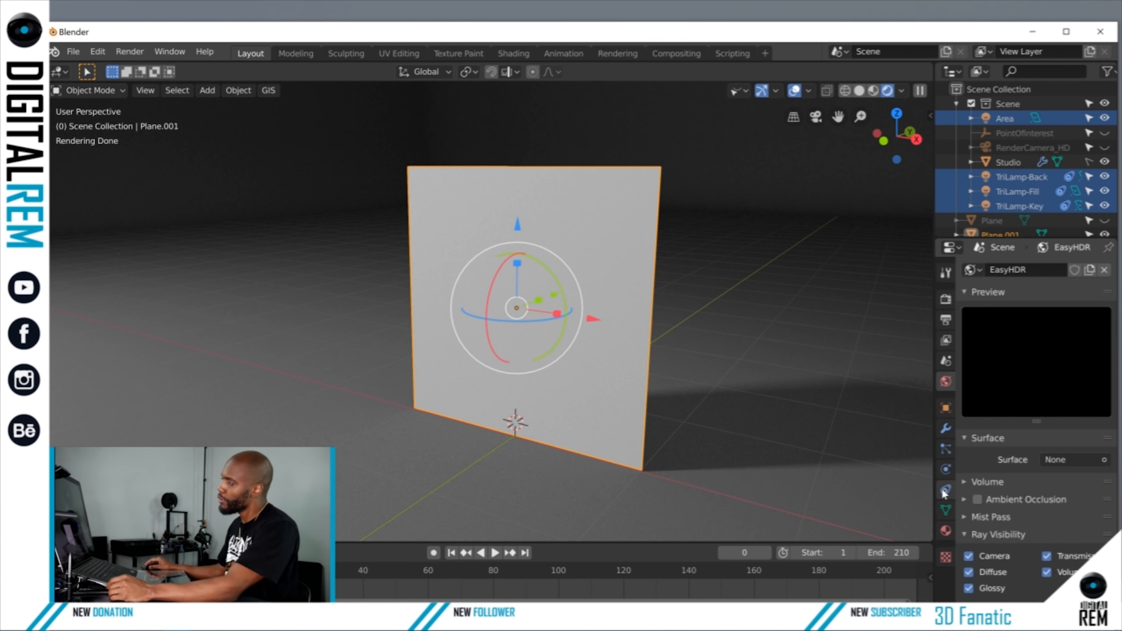
# - Create a new material for the upright plane
pyautogui.click(945, 530)
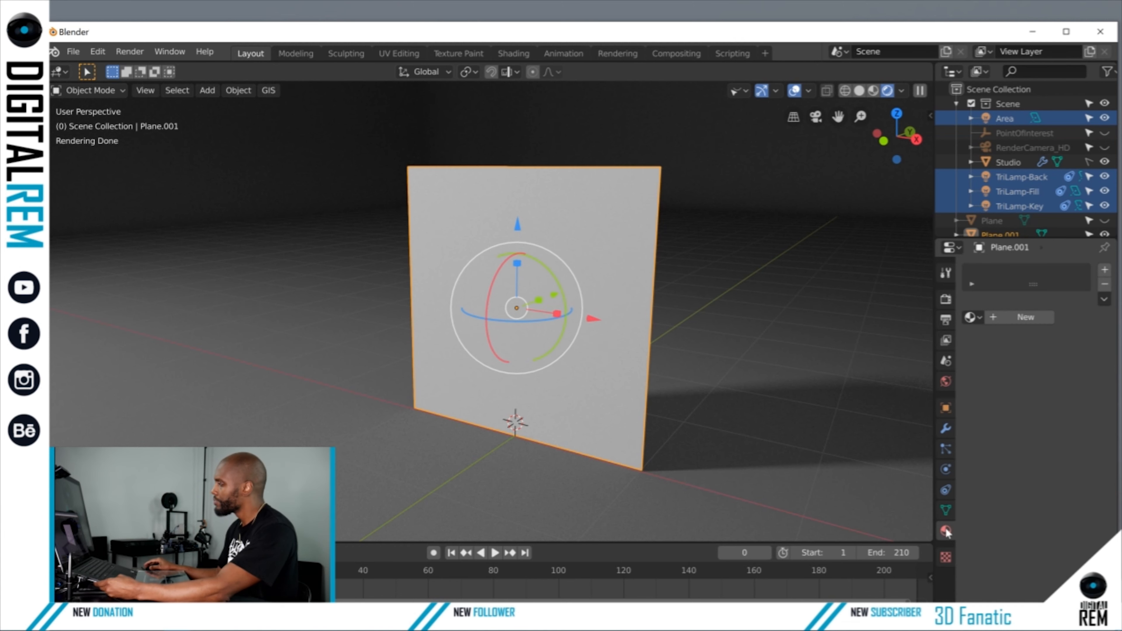
pyautogui.click(1011, 315)
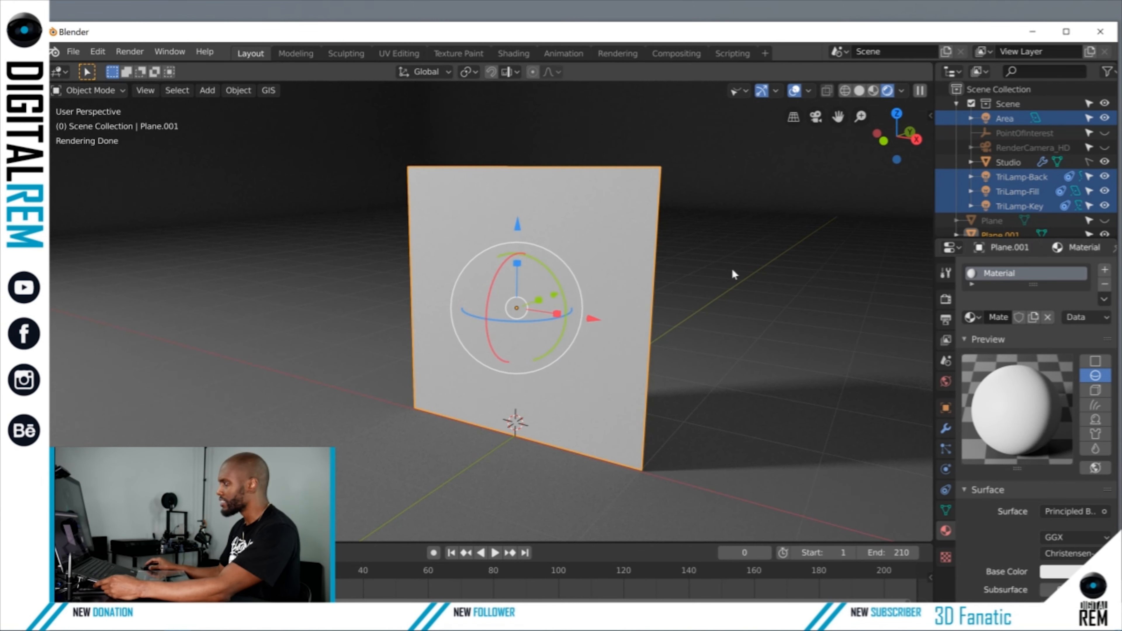
pyautogui.moveTo(732, 270); pyautogui.dragTo(730, 267, button='middle')
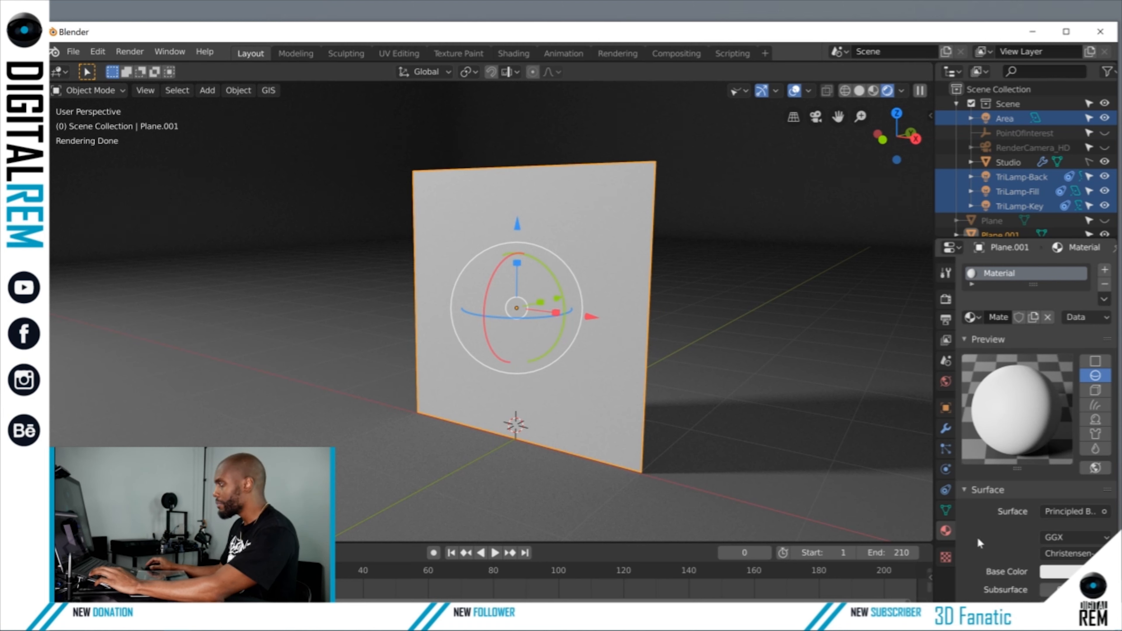
# - Set the material's base color to pink, with hue 0.864 and saturation 0.688
pyautogui.scroll(-1, 1016, 559)
pyautogui.scroll(-1, 1019, 558)
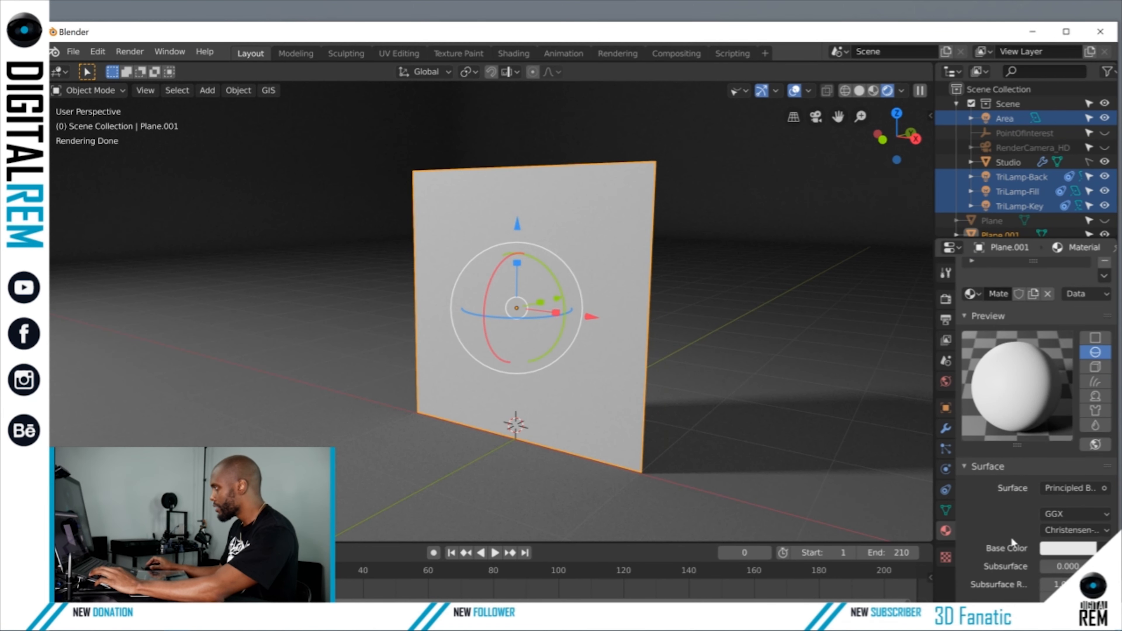
pyautogui.scroll(-2, 1012, 537)
pyautogui.scroll(-1, 1010, 534)
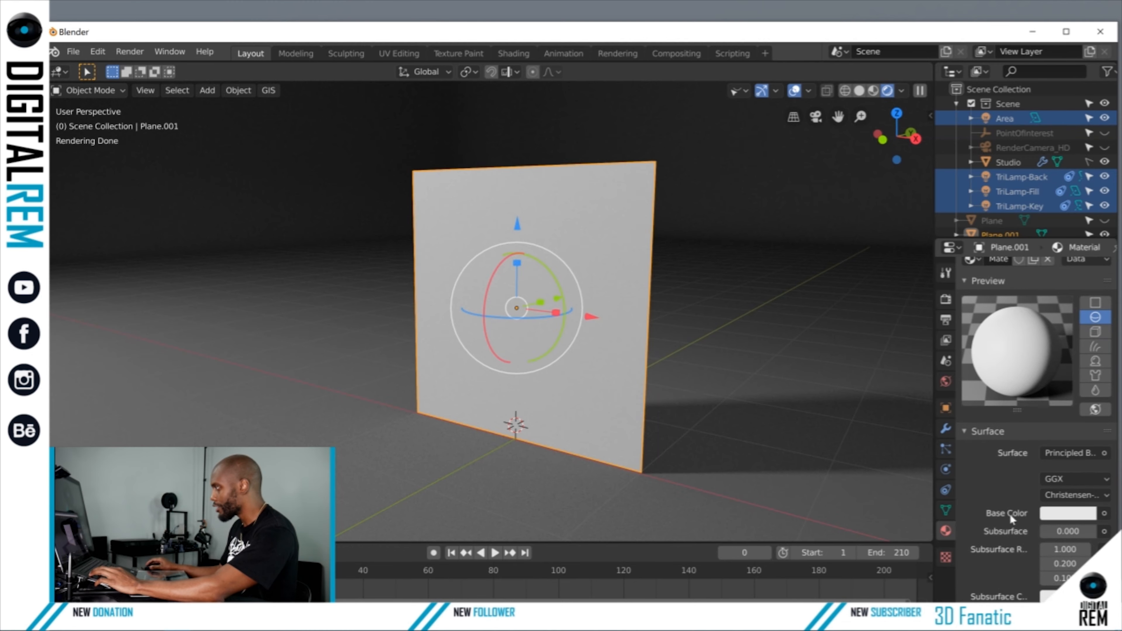
pyautogui.click(1061, 517)
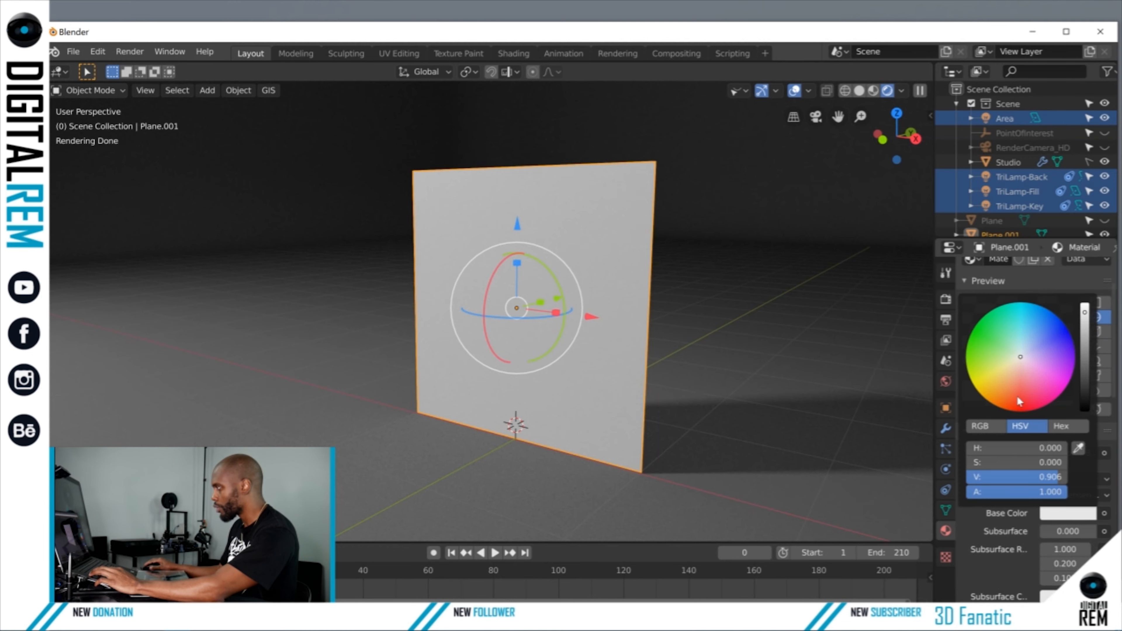
pyautogui.moveTo(1020, 357)
pyautogui.mouseDown()
pyautogui.moveTo(988, 334)
pyautogui.moveTo(1049, 336)
pyautogui.moveTo(994, 389)
pyautogui.moveTo(1045, 388)
pyautogui.mouseUp()
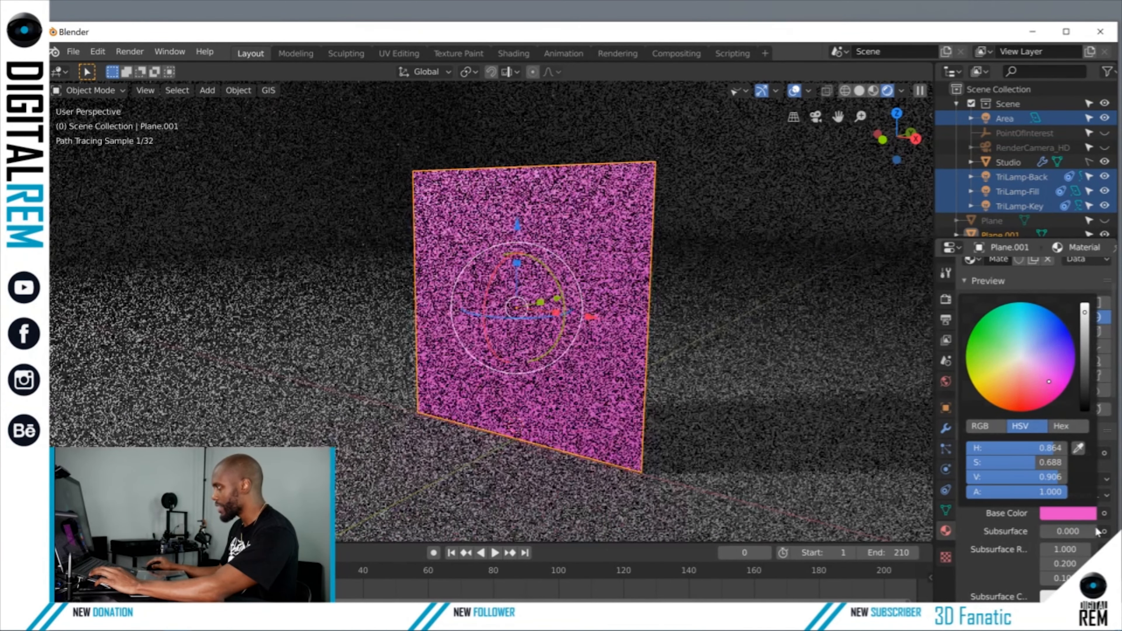
# - Feed the material's base color from an Image Texture using the existing image DigitalREM_Logo-02.png
pyautogui.click(1103, 514)
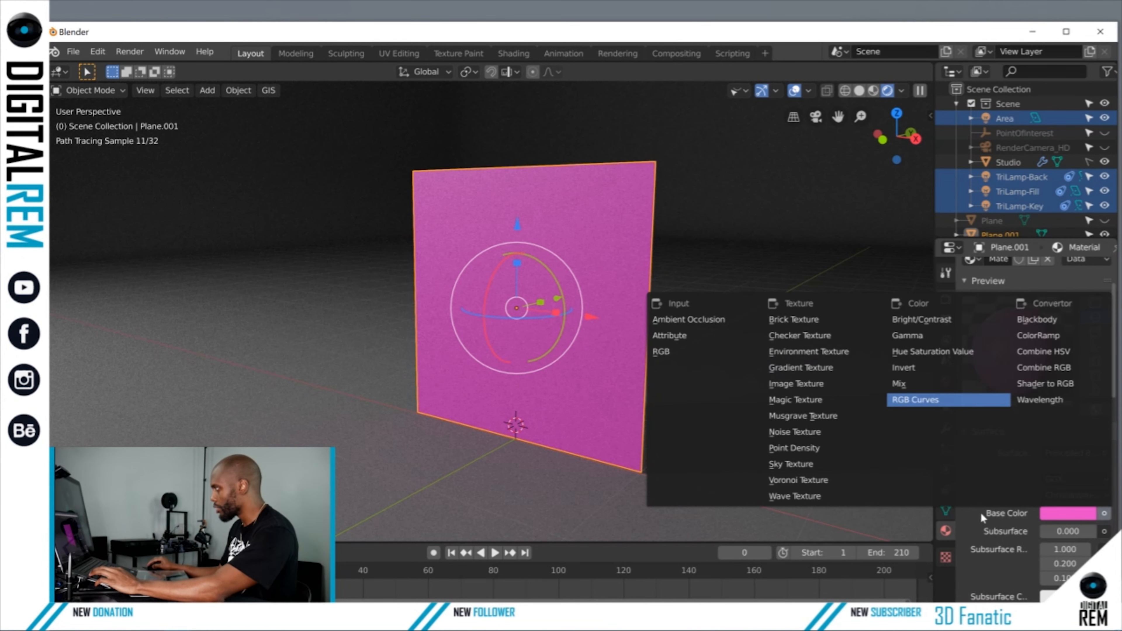
pyautogui.click(1103, 514)
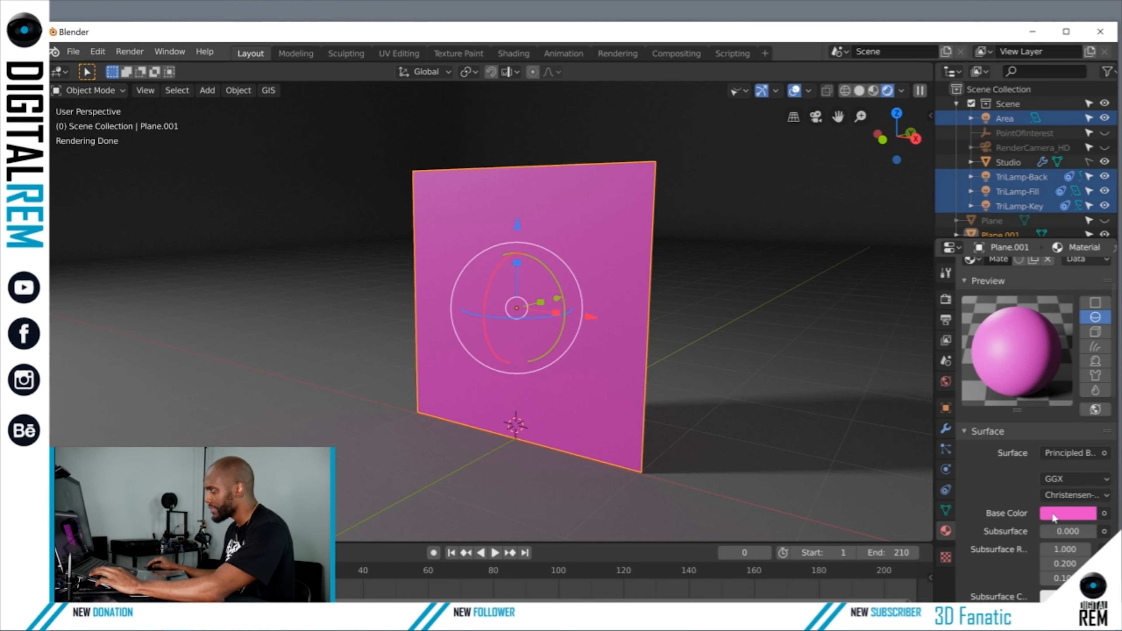
pyautogui.click(1103, 514)
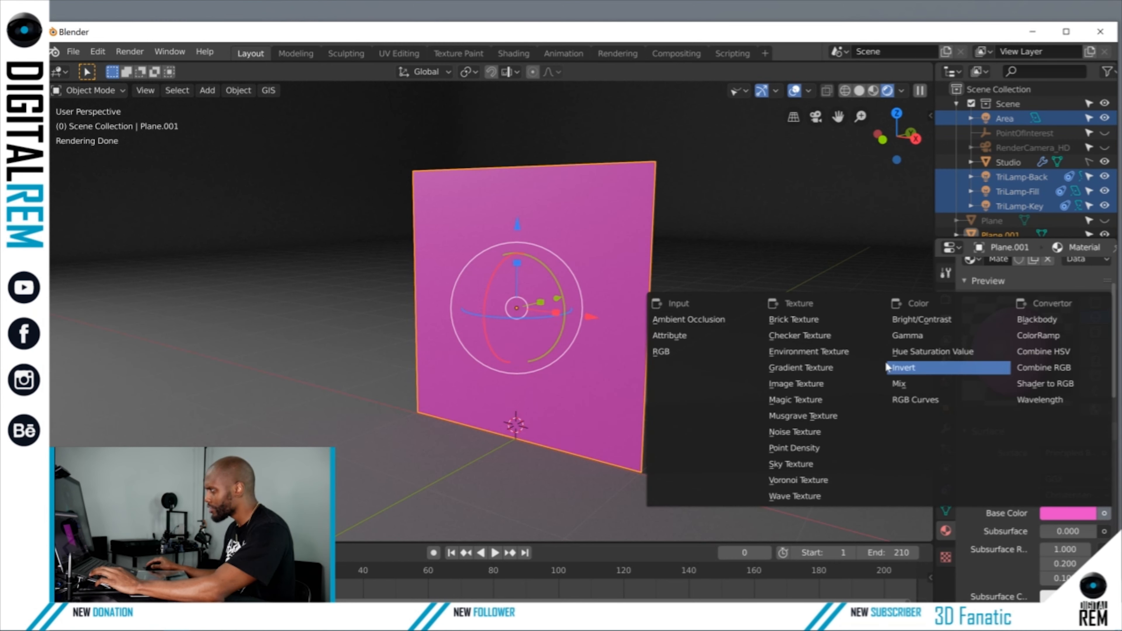
pyautogui.click(823, 384)
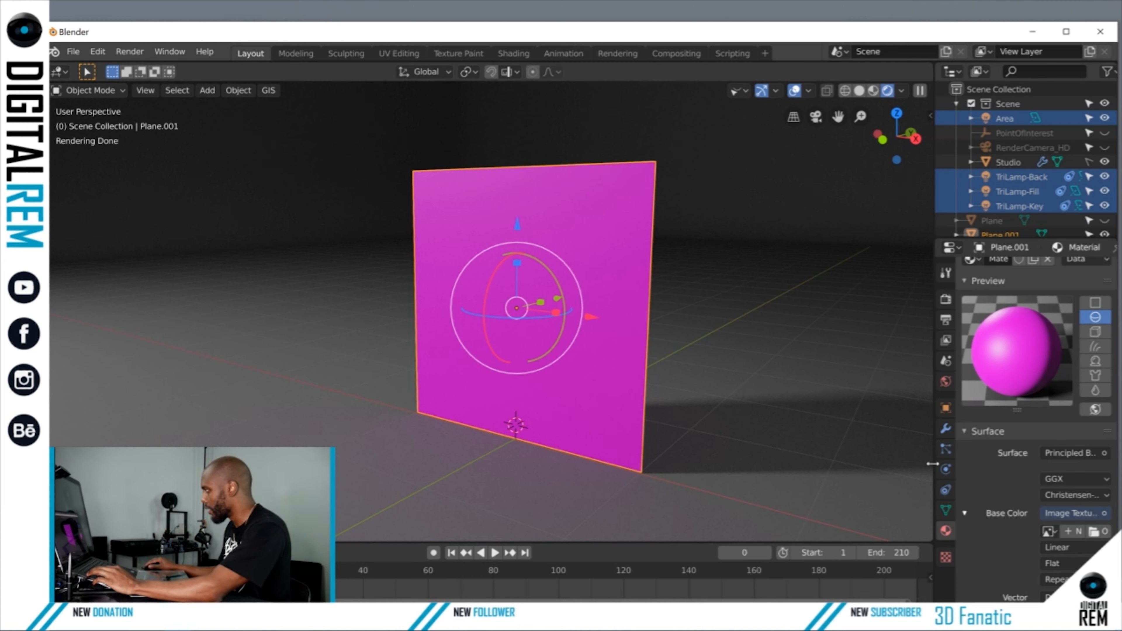
pyautogui.moveTo(930, 461); pyautogui.dragTo(792, 459)
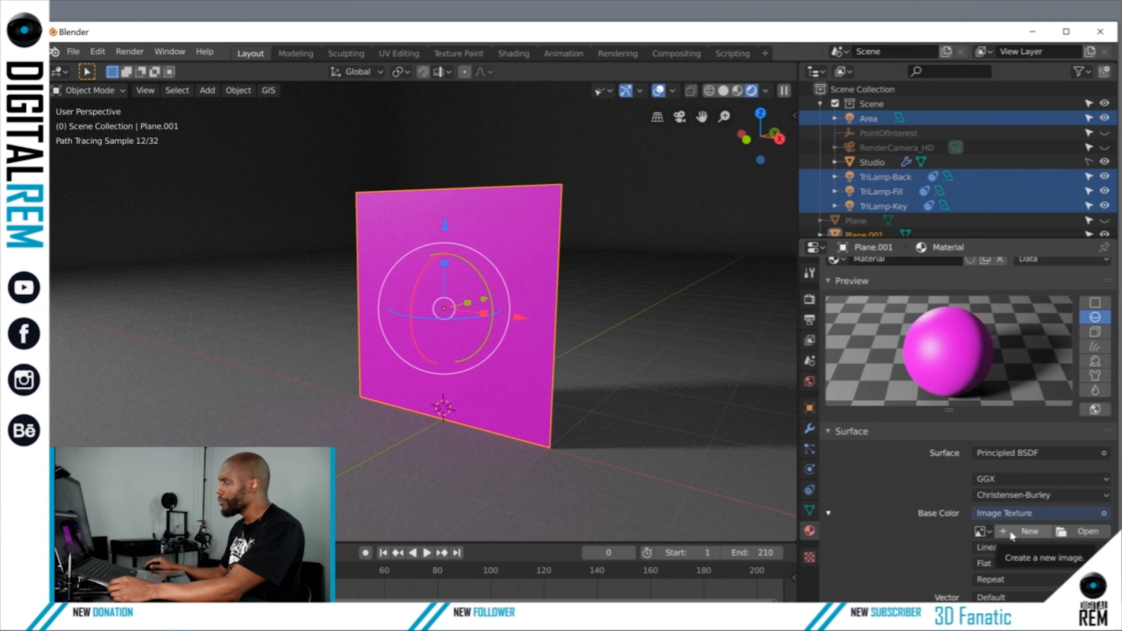
pyautogui.click(982, 530)
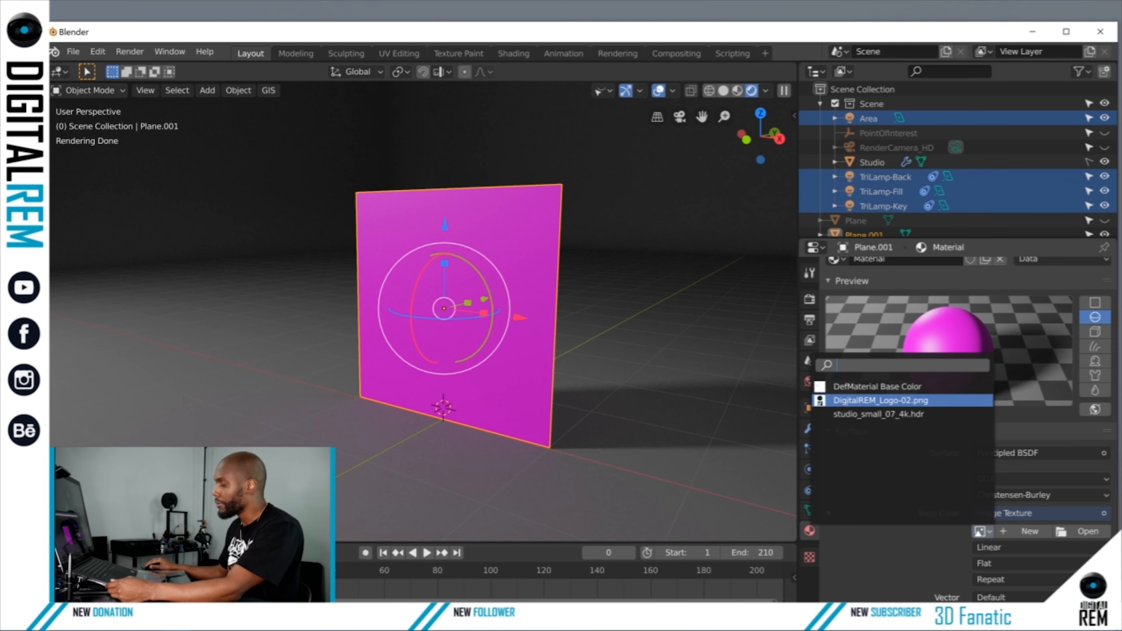
pyautogui.click(846, 401)
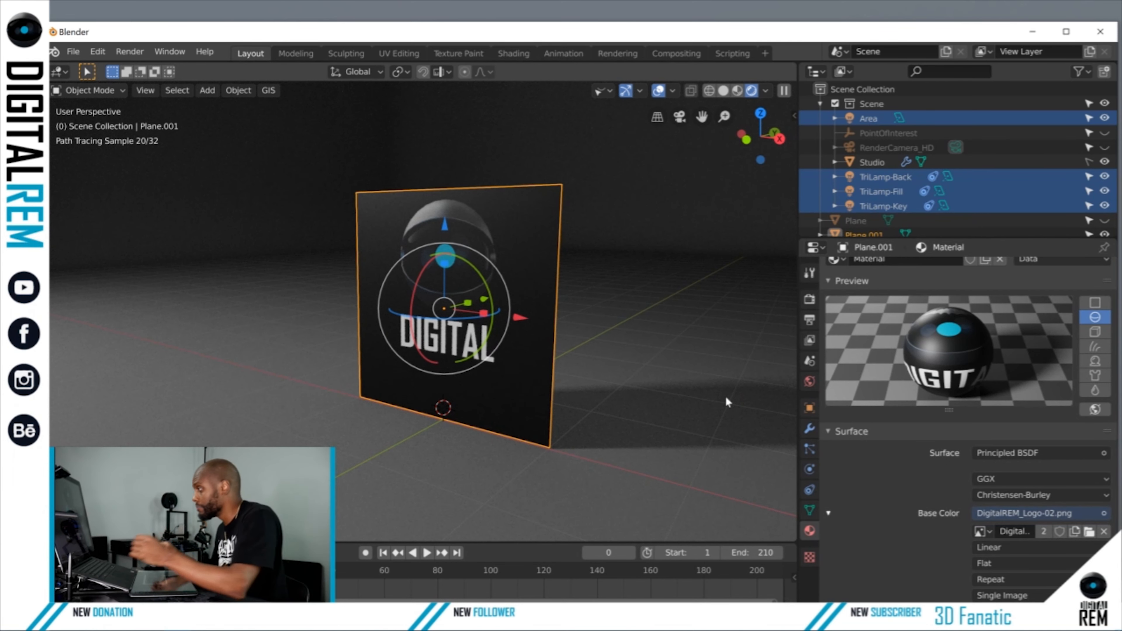
# - Examine the logo on the plane from several angles and look through the surface shader types available for its material
pyautogui.moveTo(577, 202); pyautogui.dragTo(584, 232, button='middle')
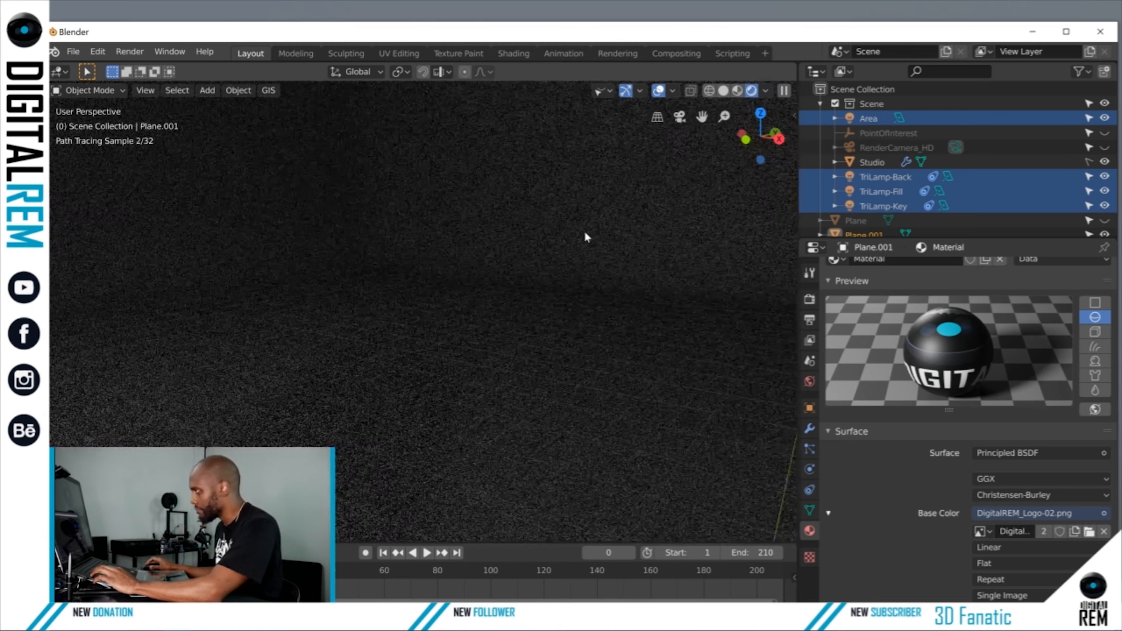
pyautogui.press('KP_Decimal')
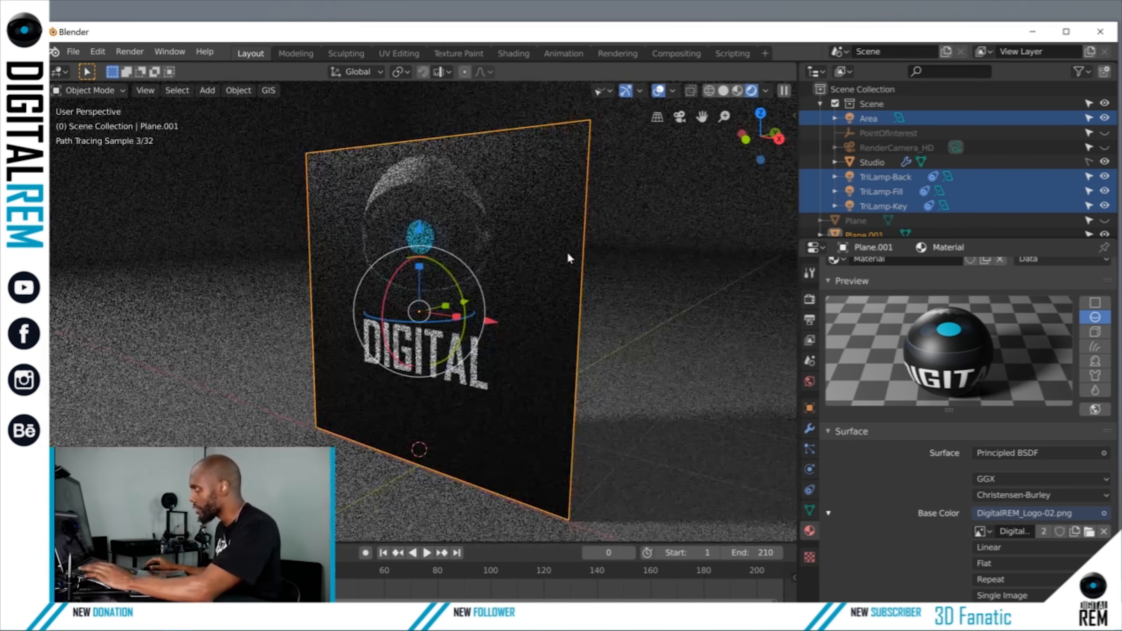
pyautogui.moveTo(567, 251); pyautogui.dragTo(577, 250, button='middle')
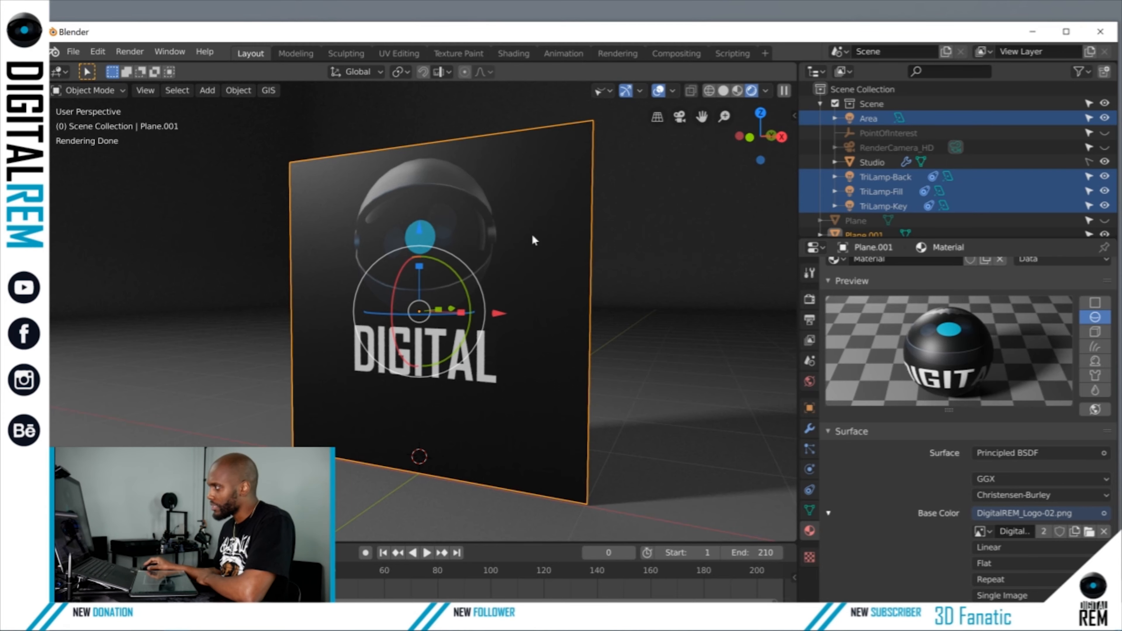
pyautogui.moveTo(531, 233)
pyautogui.mouseDown(button='middle')
pyautogui.moveTo(447, 200)
pyautogui.moveTo(458, 198)
pyautogui.moveTo(442, 203)
pyautogui.moveTo(456, 220)
pyautogui.moveTo(481, 221)
pyautogui.mouseUp(button='middle')
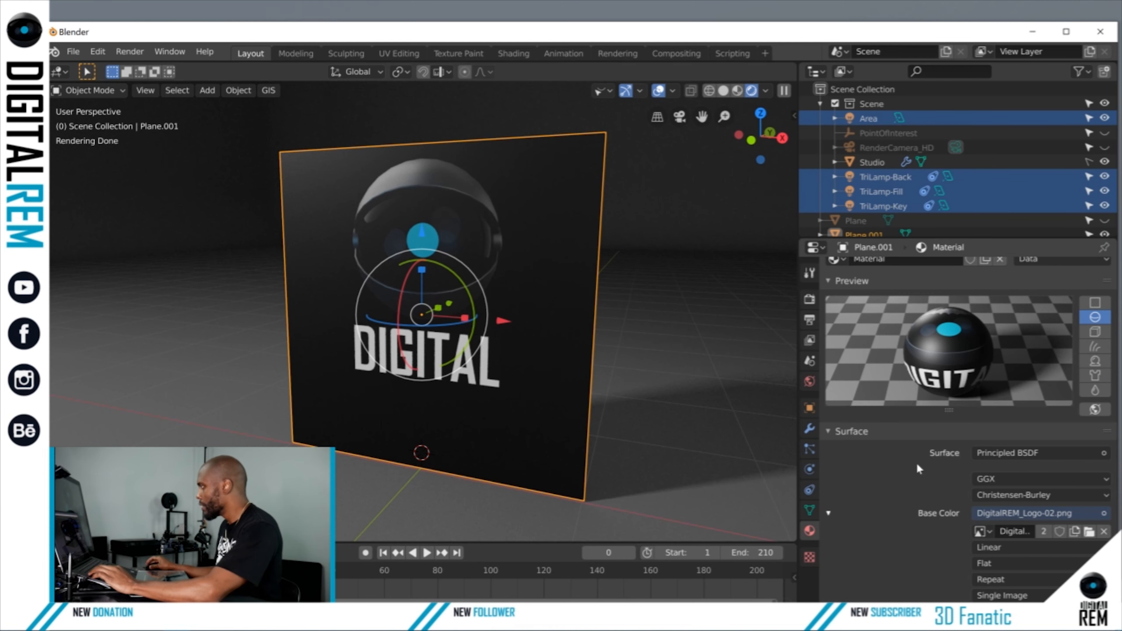
pyautogui.scroll(2, 913, 482)
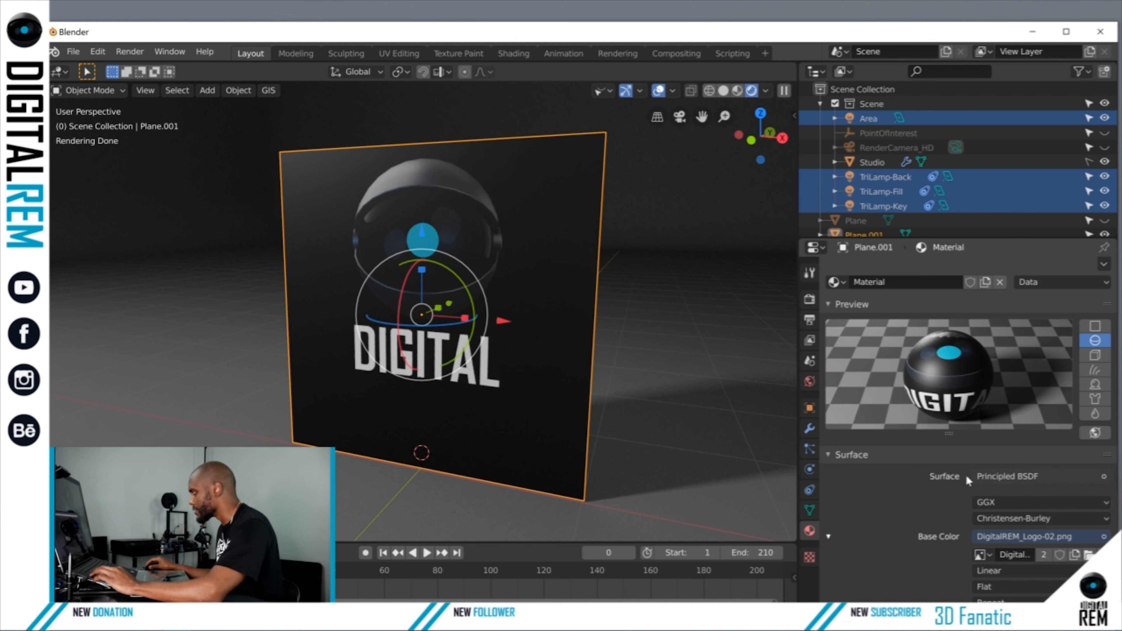
pyautogui.click(998, 476)
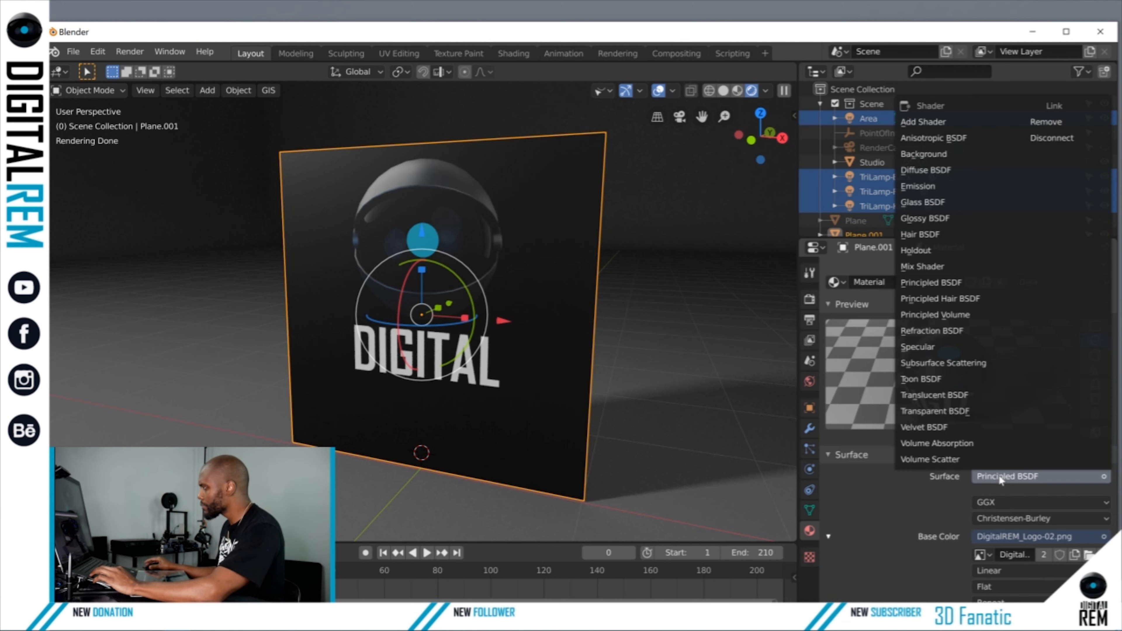
pyautogui.click(998, 476)
pyautogui.click(998, 476)
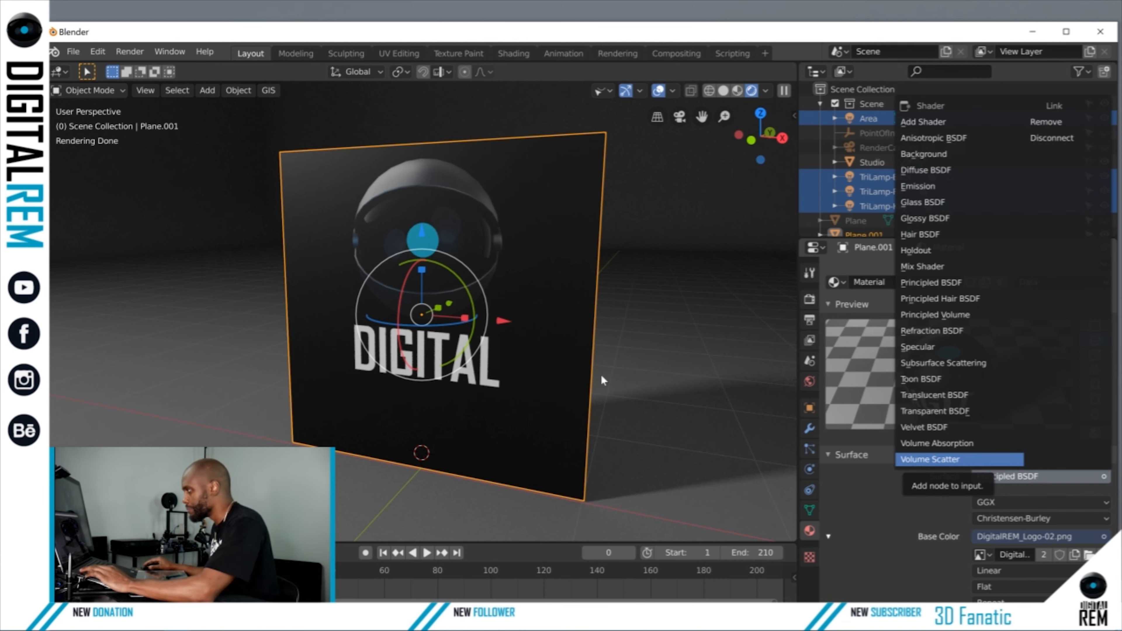
# - Split the 3D viewport into two side-by-side areas and leave the plane in Object Mode
pyautogui.hotkey('ctrl', 'Tab')
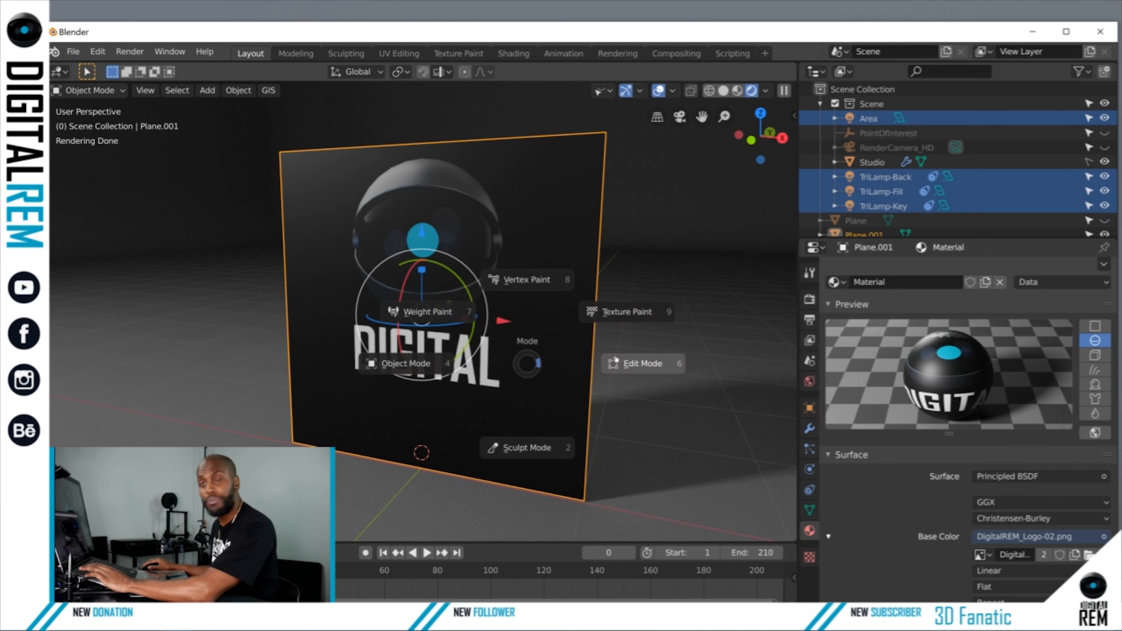
pyautogui.click(533, 365)
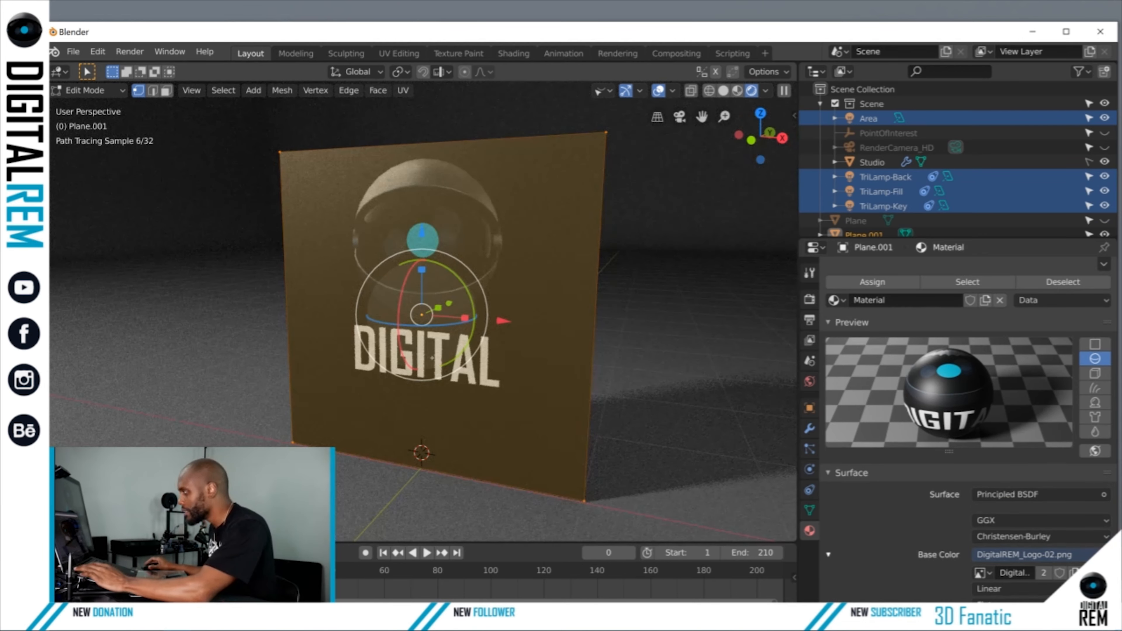
pyautogui.keyDown('shift'); pyautogui.moveTo(533, 365); pyautogui.dragTo(530, 365, button='middle'); pyautogui.keyUp('shift')
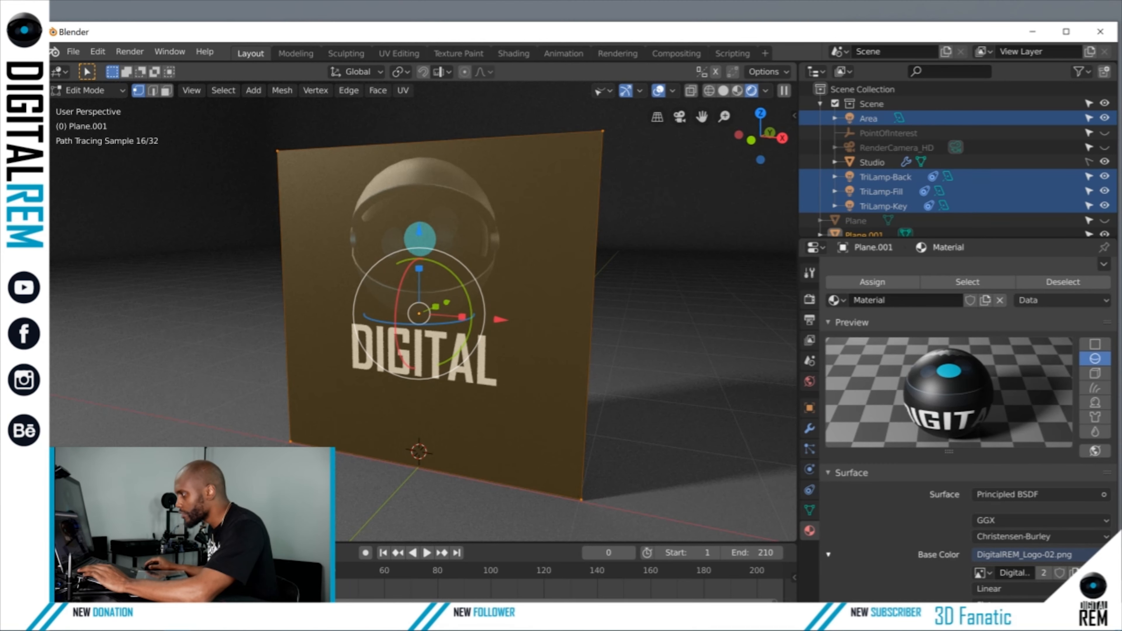
pyautogui.moveTo(43, 539); pyautogui.dragTo(447, 538)
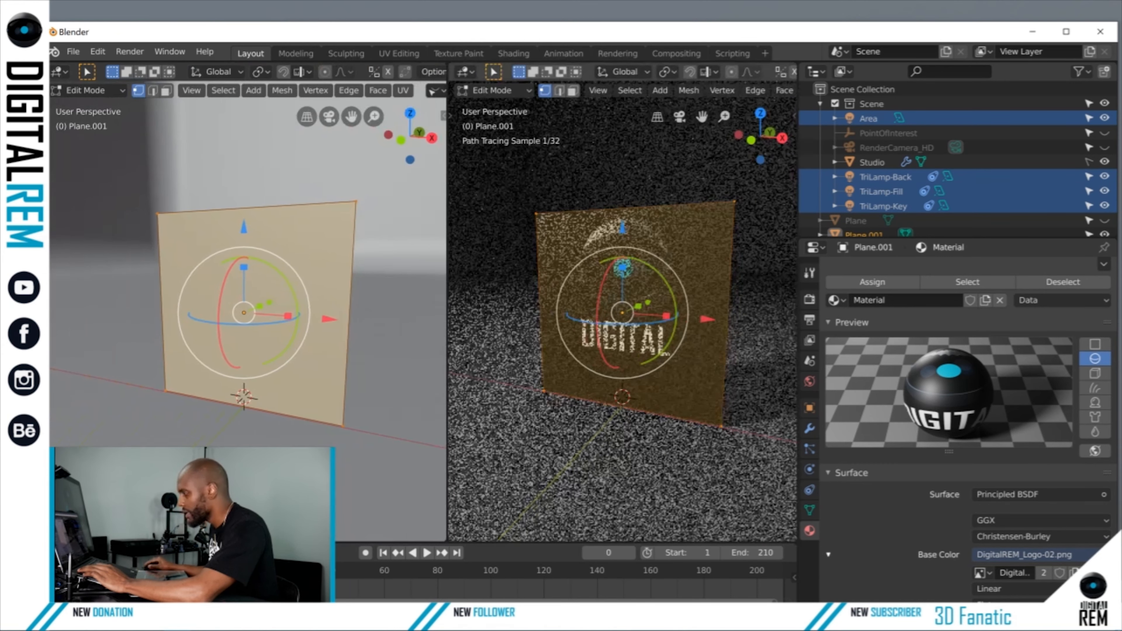
pyautogui.hotkey('ctrl', 'Tab')
pyautogui.click(424, 431)
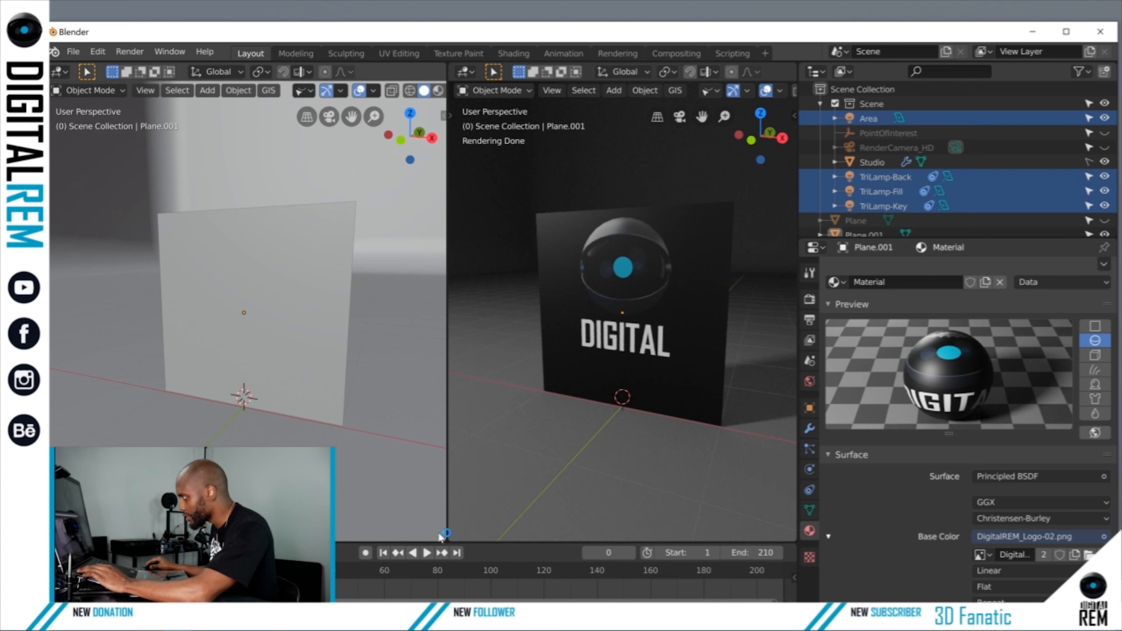
# - Turn the solid-shaded viewport into a Shader Editor showing the node tree of the plane's material
pyautogui.moveTo(439, 527); pyautogui.dragTo(406, 278)
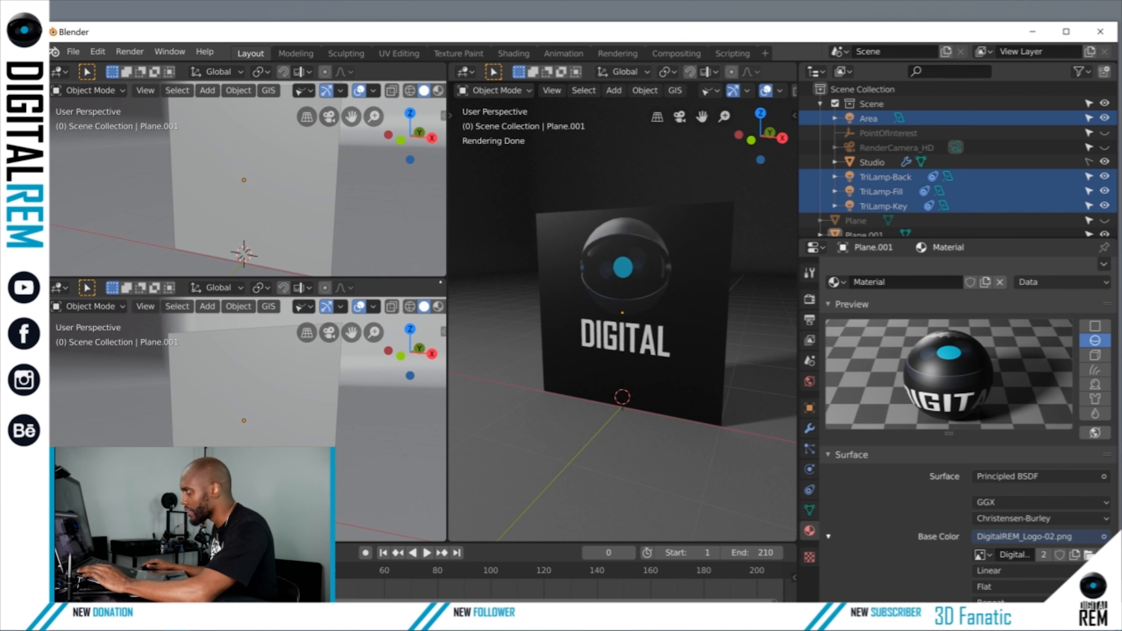
pyautogui.moveTo(440, 282); pyautogui.dragTo(407, 352)
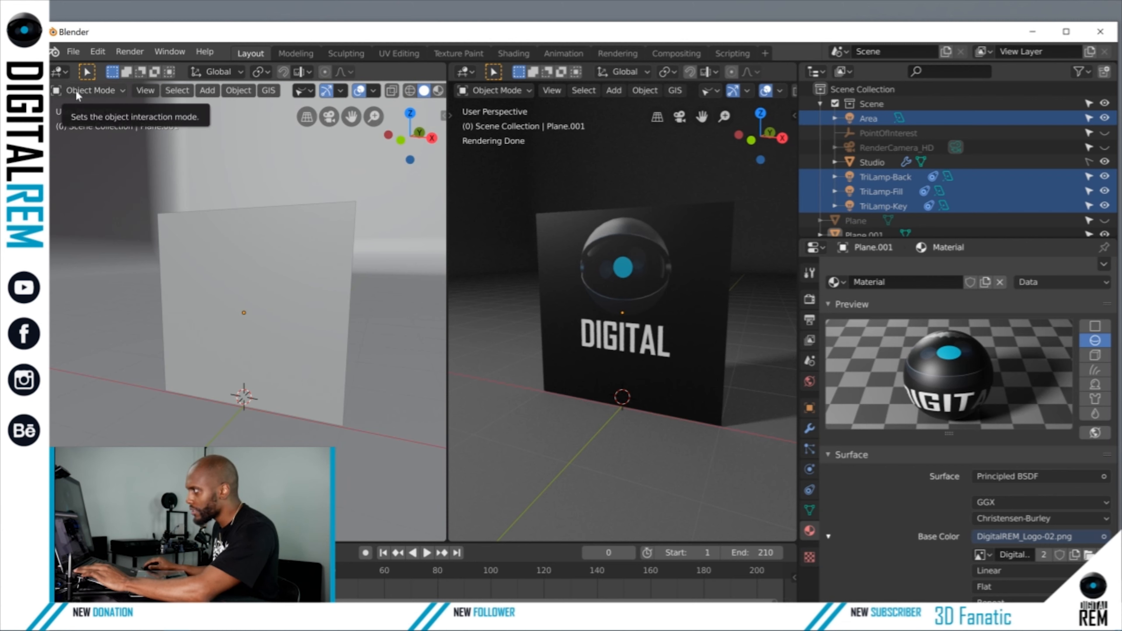
pyautogui.click(59, 71)
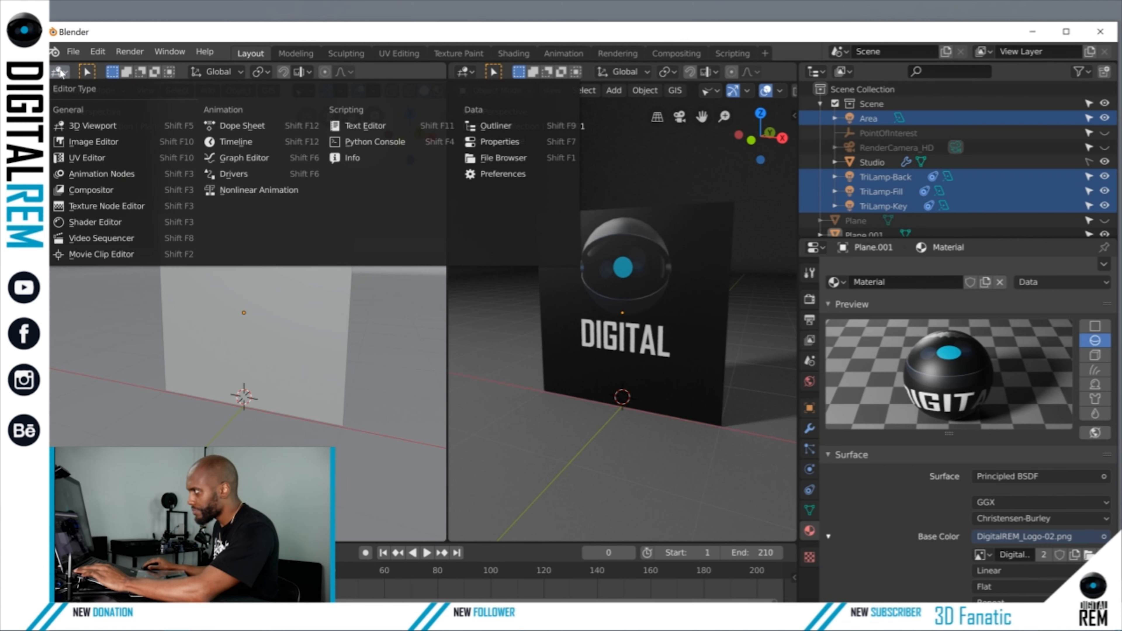
pyautogui.click(95, 222)
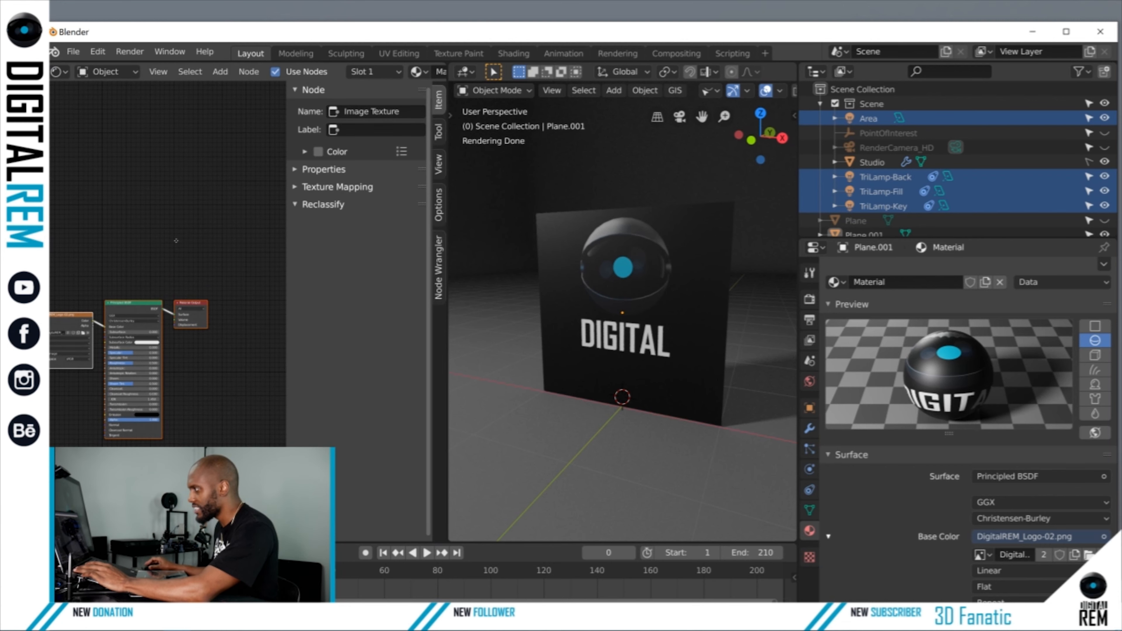
pyautogui.moveTo(166, 256); pyautogui.dragTo(184, 199, button='middle')
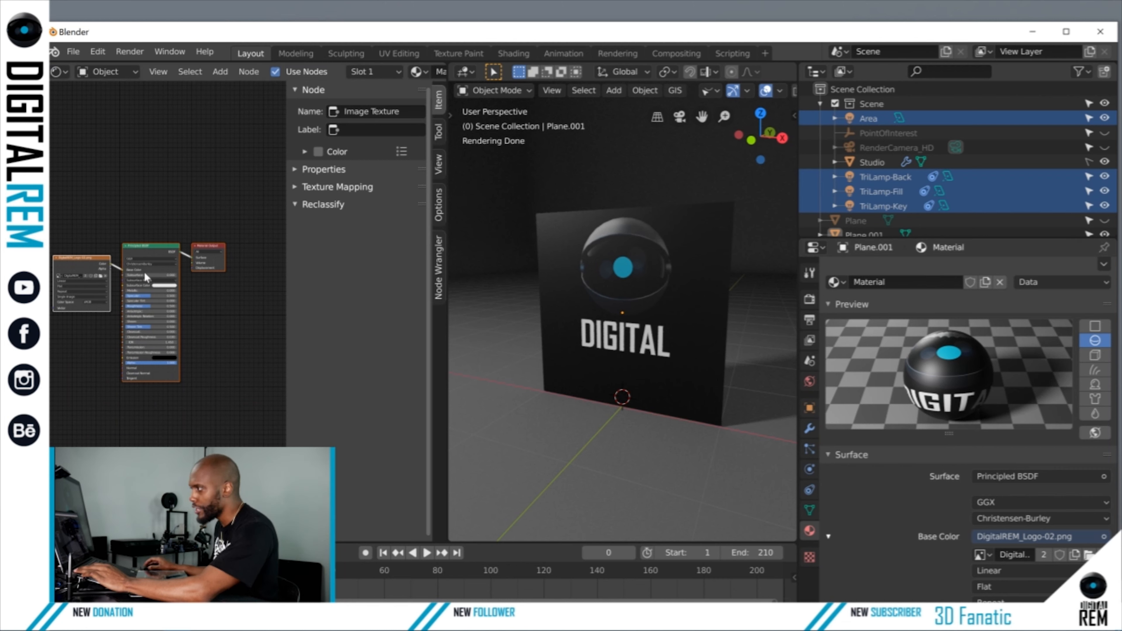
# - Hide the Shader Editor's sidebar and bring the material's nodes into clear view
pyautogui.scroll(3, 144, 270)
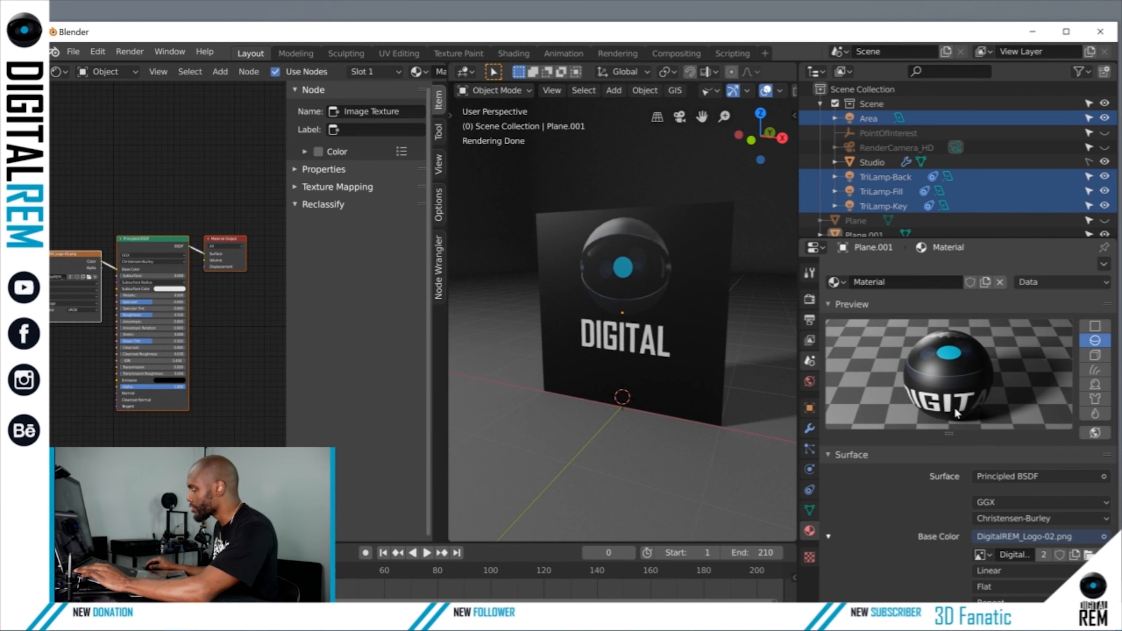
pyautogui.scroll(-1, 950, 473)
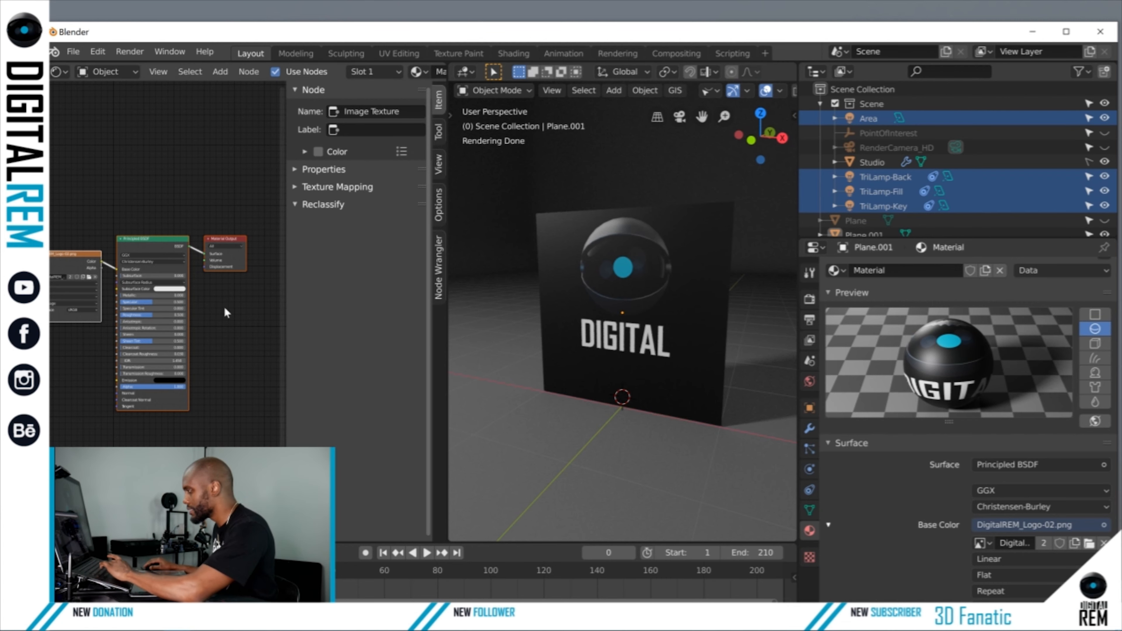
pyautogui.press('n')
pyautogui.scroll(3, 327, 300)
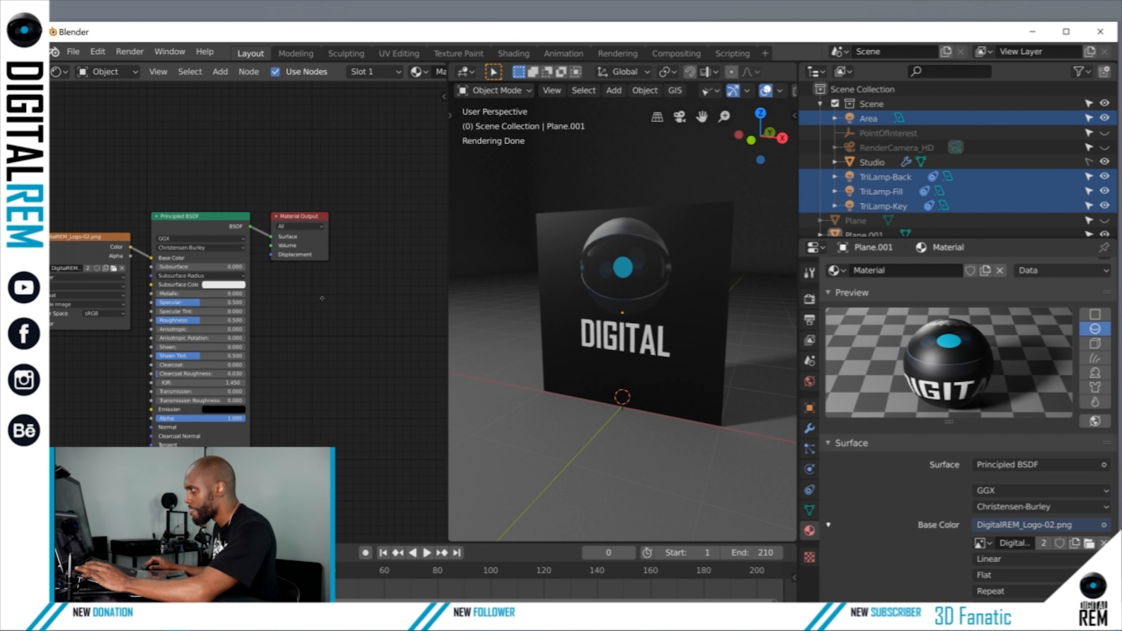
pyautogui.moveTo(289, 264); pyautogui.dragTo(343, 311, button='middle')
# - Space out the DigitalREM_Logo-02.png, Principled BSDF and Material Output nodes in one row with their tops aligned
pyautogui.moveTo(284, 268); pyautogui.dragTo(264, 148)
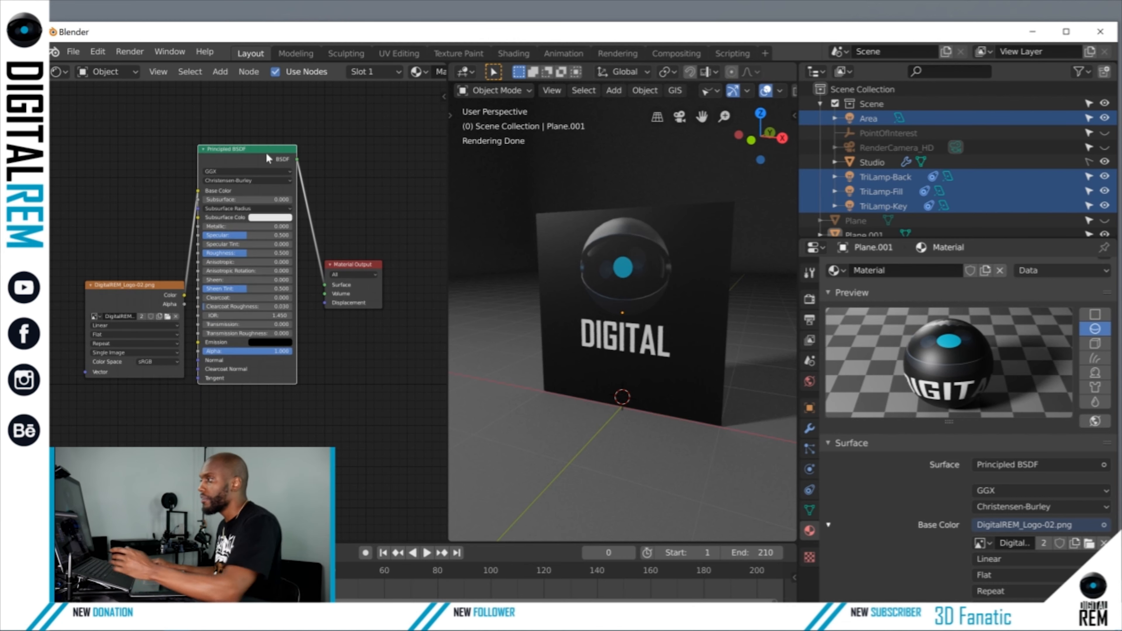
pyautogui.moveTo(129, 286); pyautogui.dragTo(65, 290)
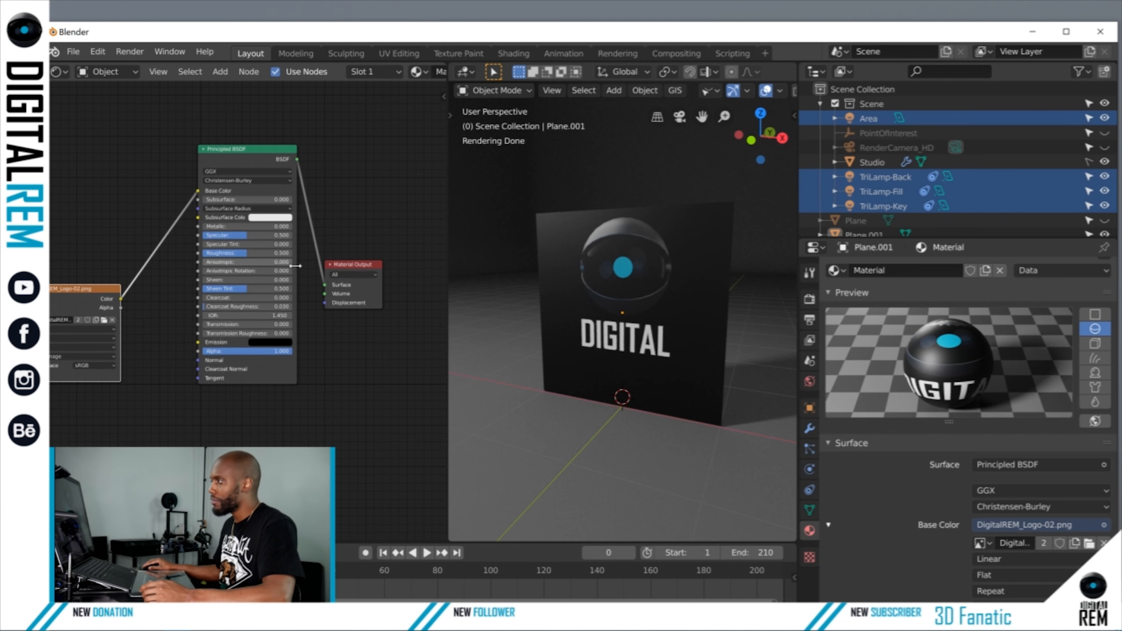
pyautogui.moveTo(351, 265); pyautogui.dragTo(384, 202)
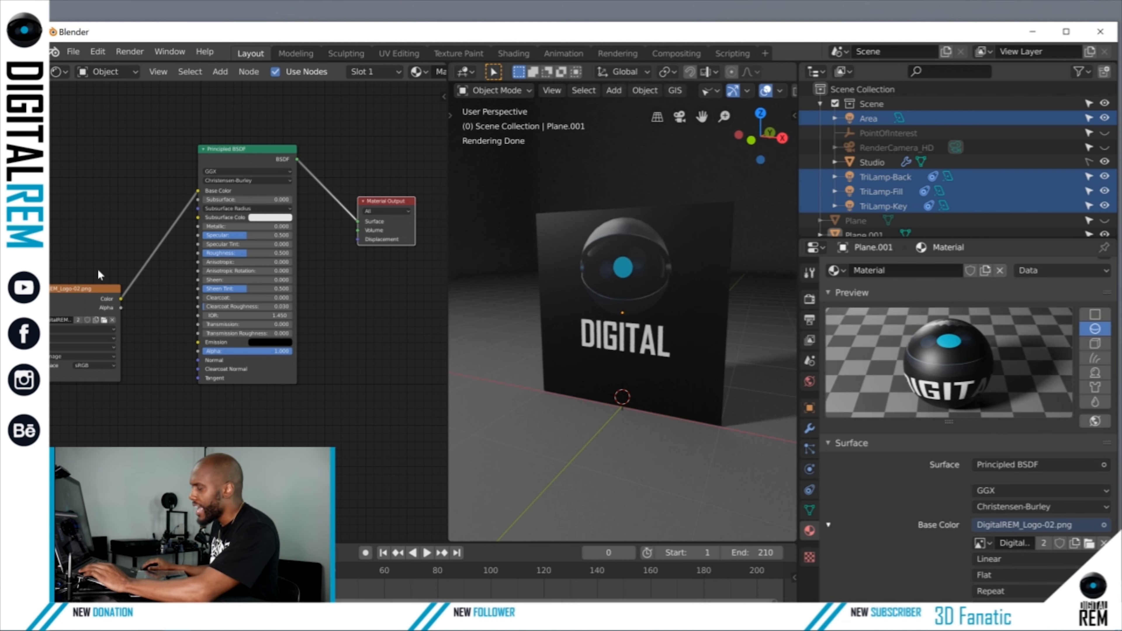
pyautogui.moveTo(134, 198); pyautogui.dragTo(125, 169)
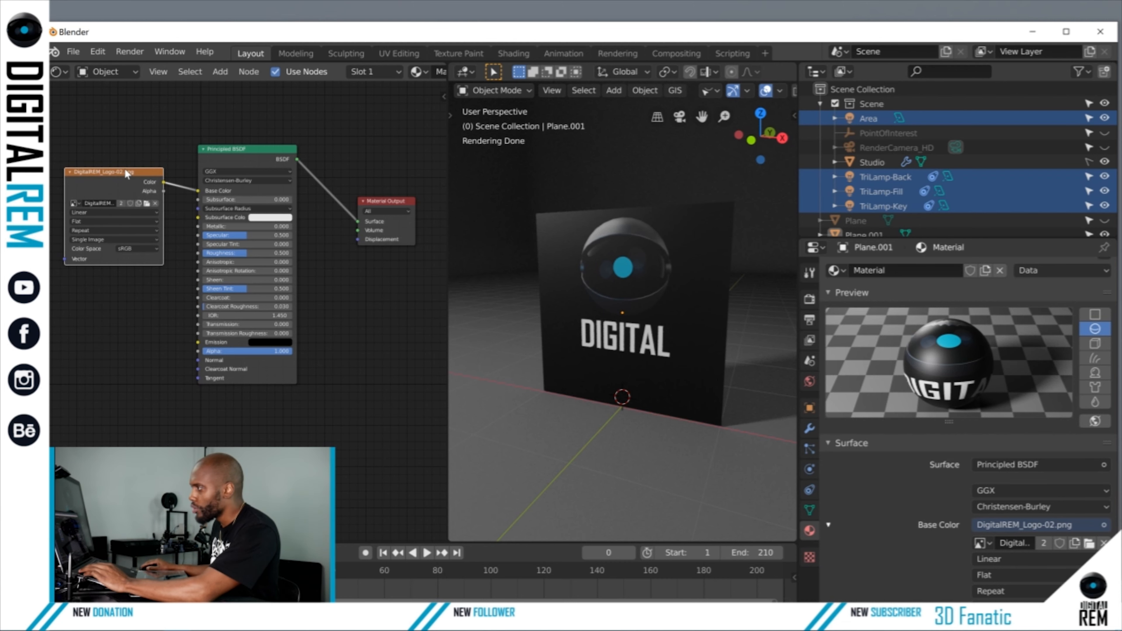
pyautogui.click(229, 150)
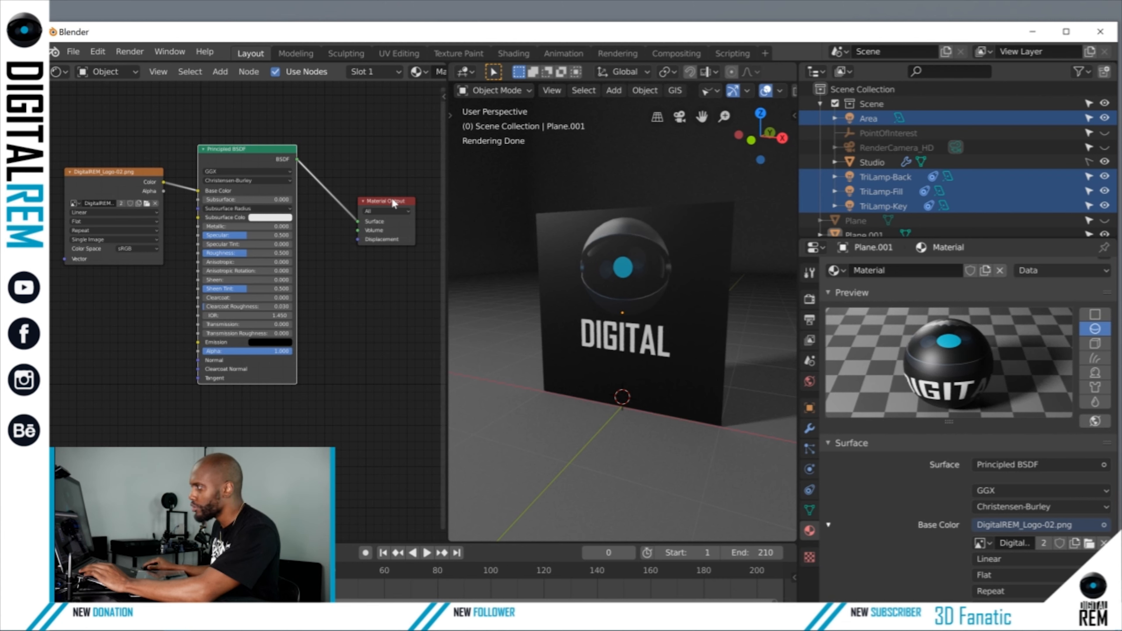
pyautogui.moveTo(392, 200); pyautogui.dragTo(372, 144)
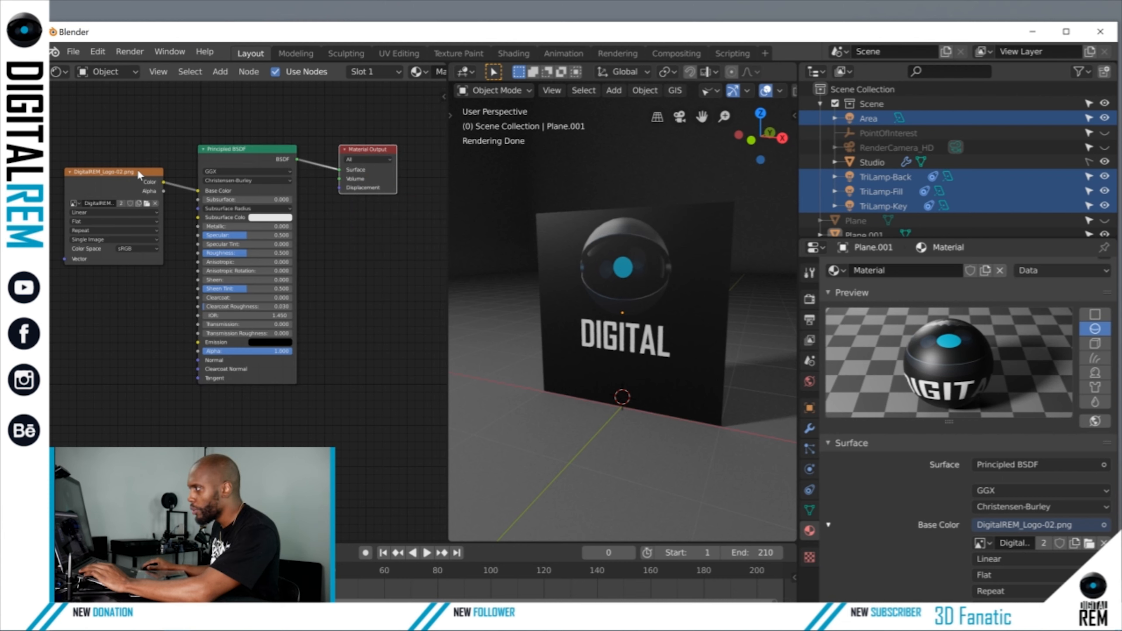
pyautogui.moveTo(137, 169); pyautogui.dragTo(125, 147)
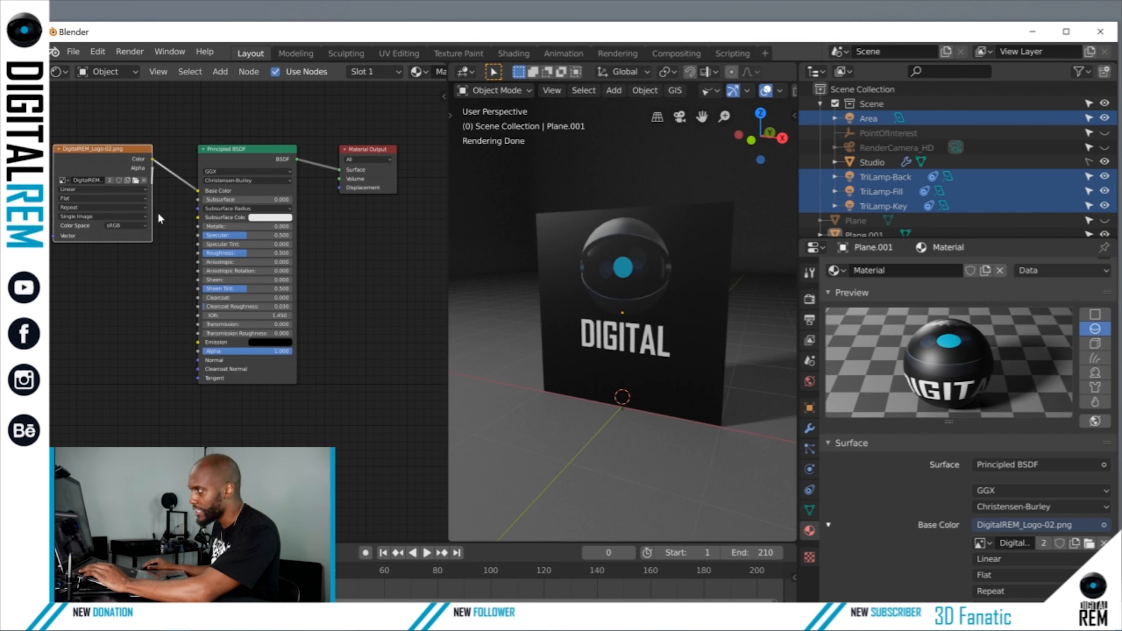
# - Connect the logo image's Alpha output to the Principled BSDF's Alpha input and check the cutout in the rendered viewport
pyautogui.moveTo(159, 217); pyautogui.dragTo(198, 350)
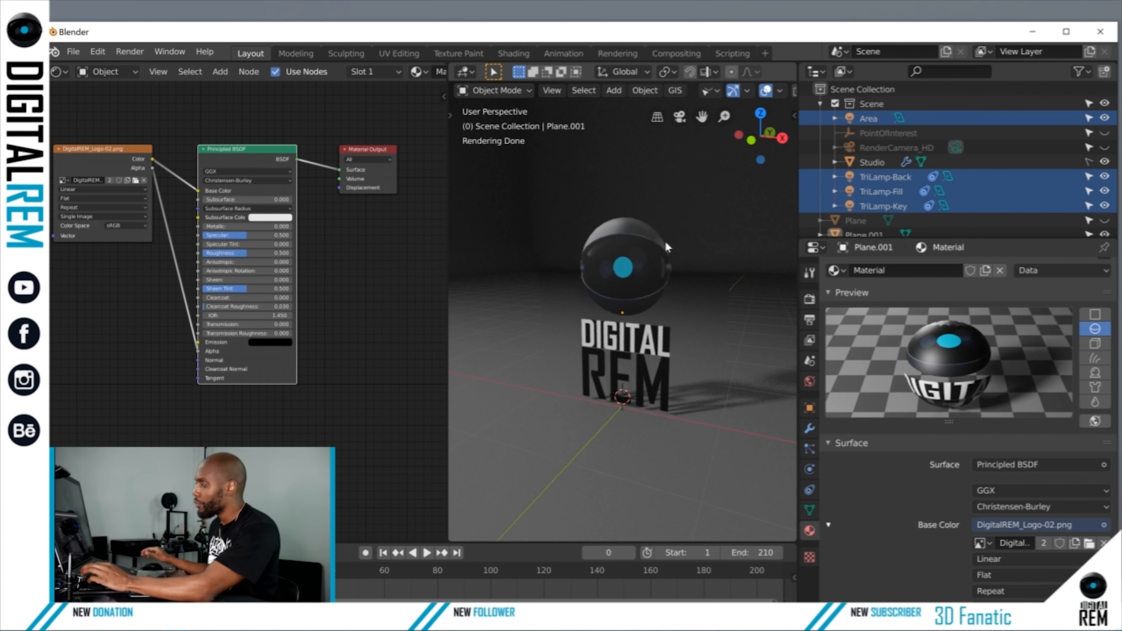
pyautogui.moveTo(657, 249); pyautogui.dragTo(655, 248, button='middle')
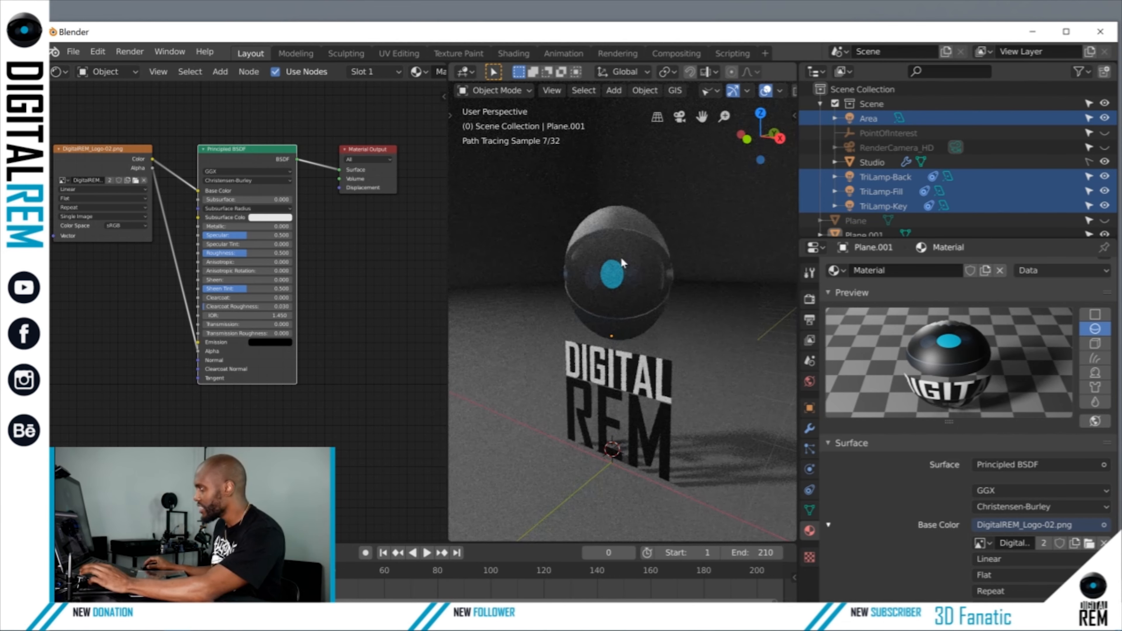
pyautogui.moveTo(619, 255)
pyautogui.mouseDown(button='middle')
pyautogui.moveTo(635, 260)
pyautogui.moveTo(626, 244)
pyautogui.mouseUp(button='middle')
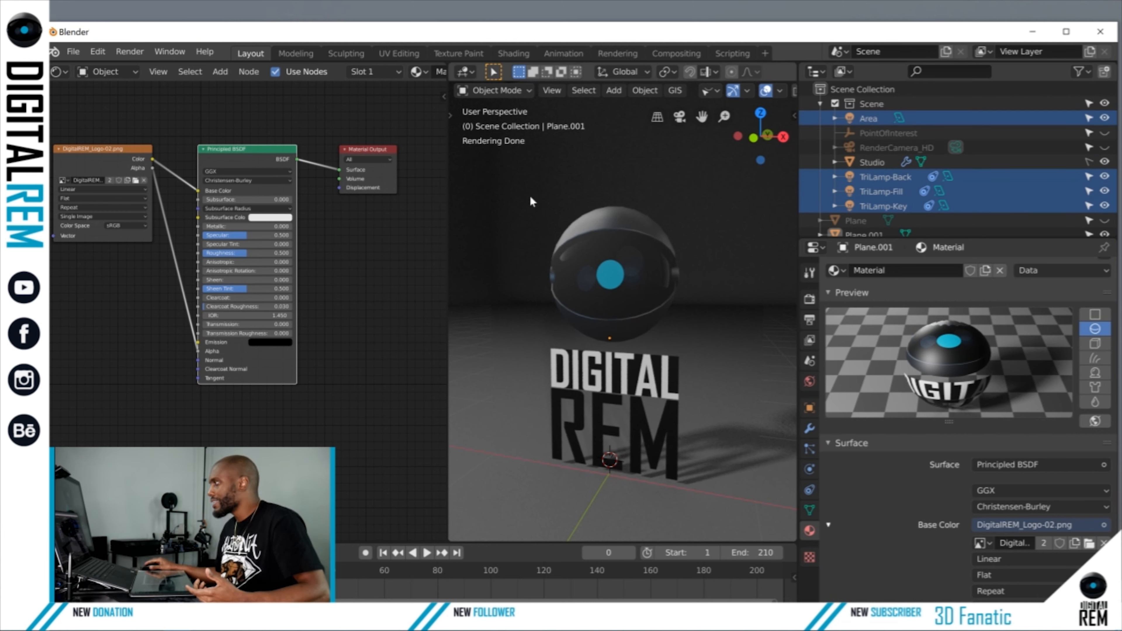
# - Exclude the Scene collection to view the logo without studio lights, move the Principled BSDF node up, and re-enable the collection
pyautogui.click(835, 104)
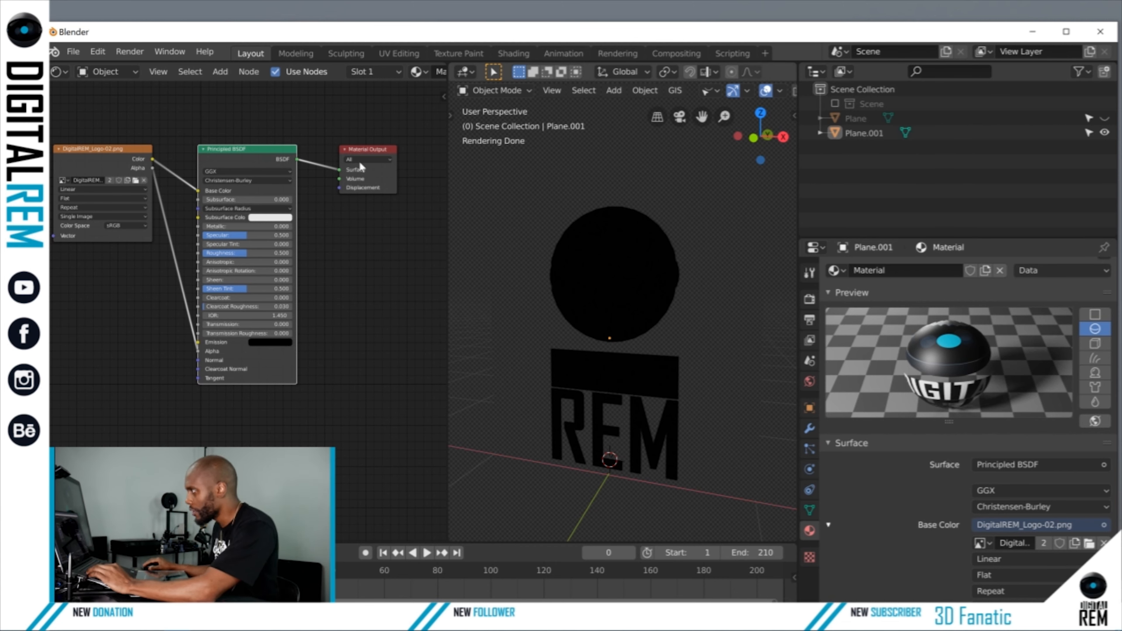
pyautogui.moveTo(251, 146); pyautogui.dragTo(246, 90)
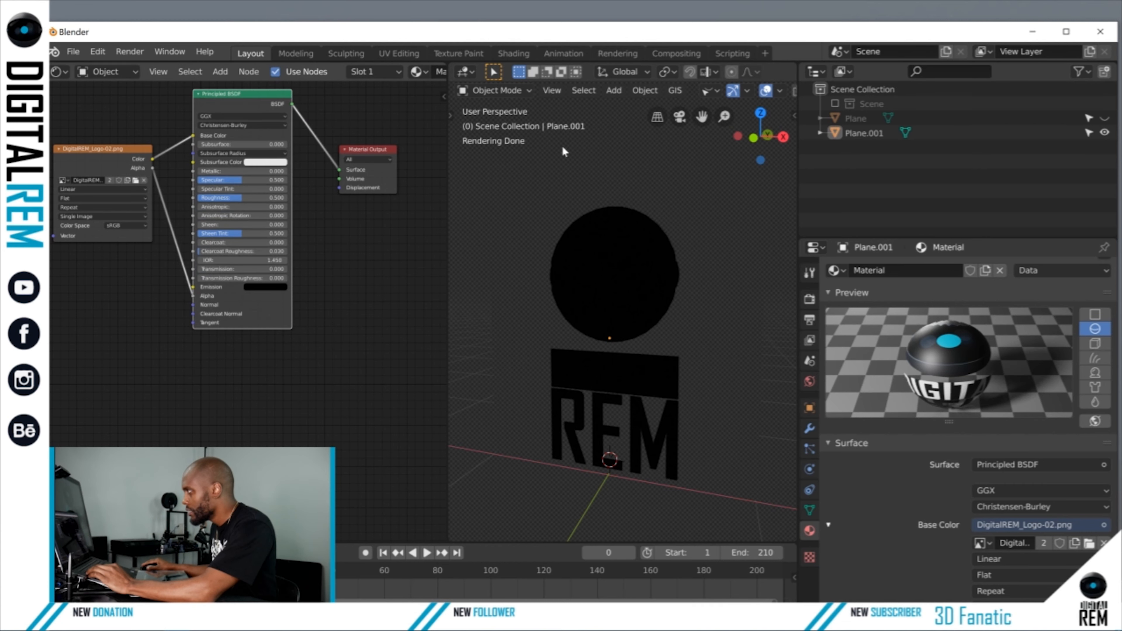
pyautogui.click(834, 103)
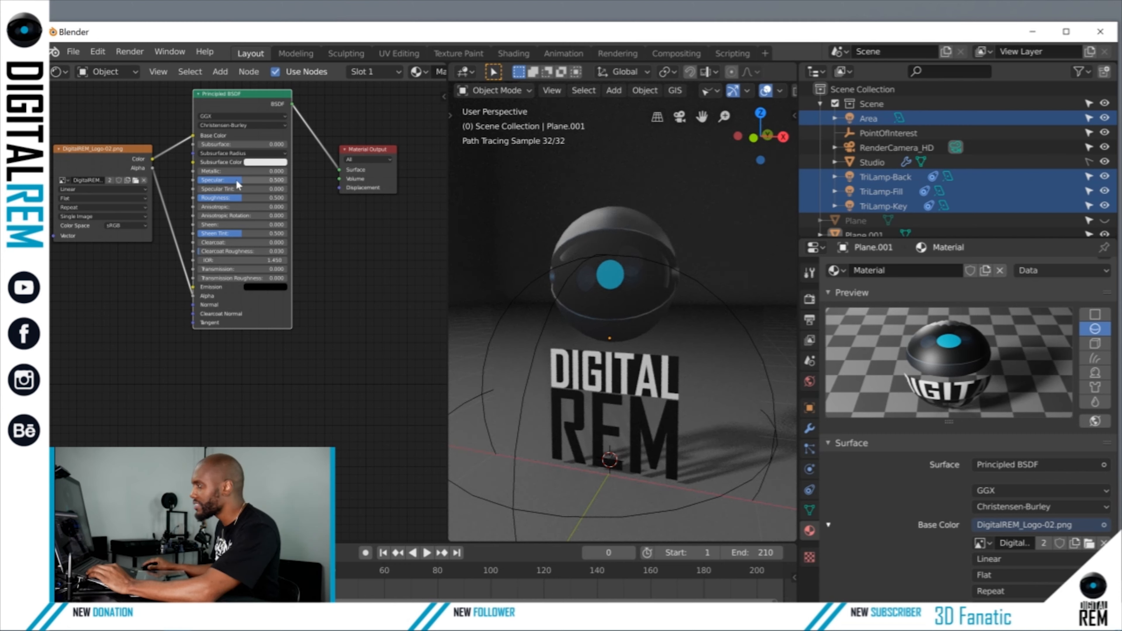
# - Try several Specular values on the Principled BSDF and set its Roughness to 0
pyautogui.moveTo(237, 184); pyautogui.dragTo(265, 180)
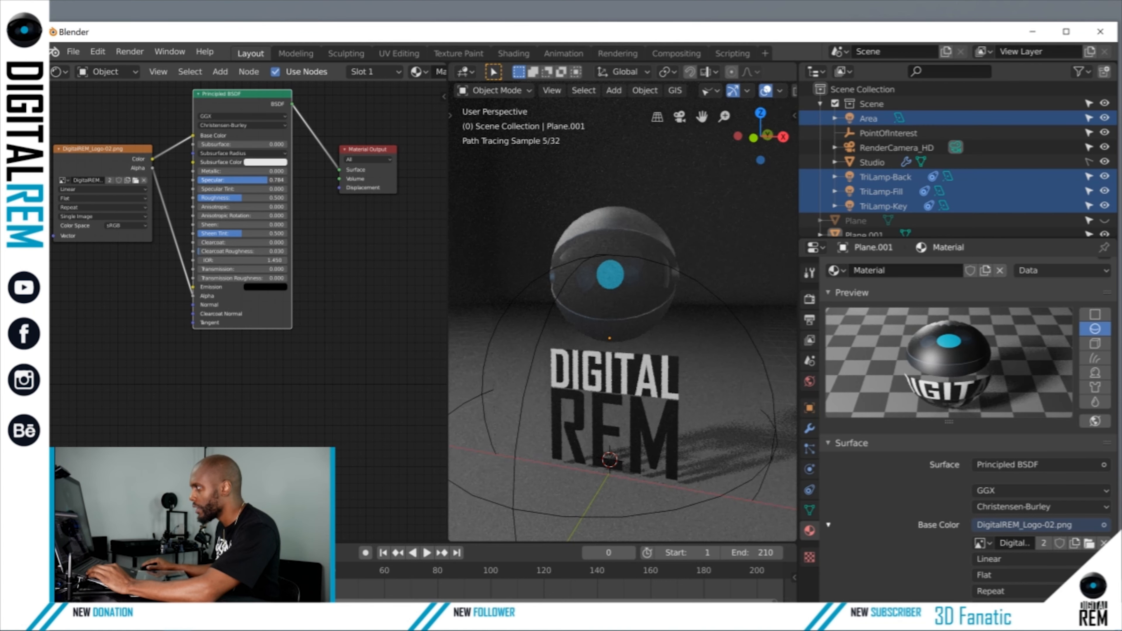
pyautogui.moveTo(266, 180); pyautogui.dragTo(197, 180)
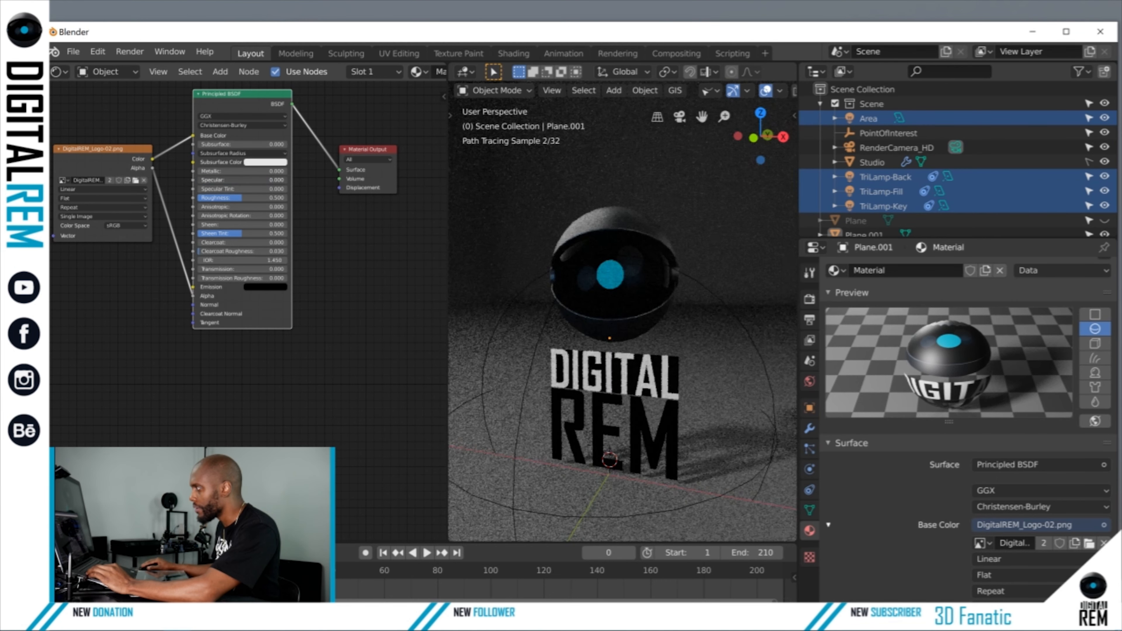
pyautogui.moveTo(256, 180); pyautogui.dragTo(198, 196)
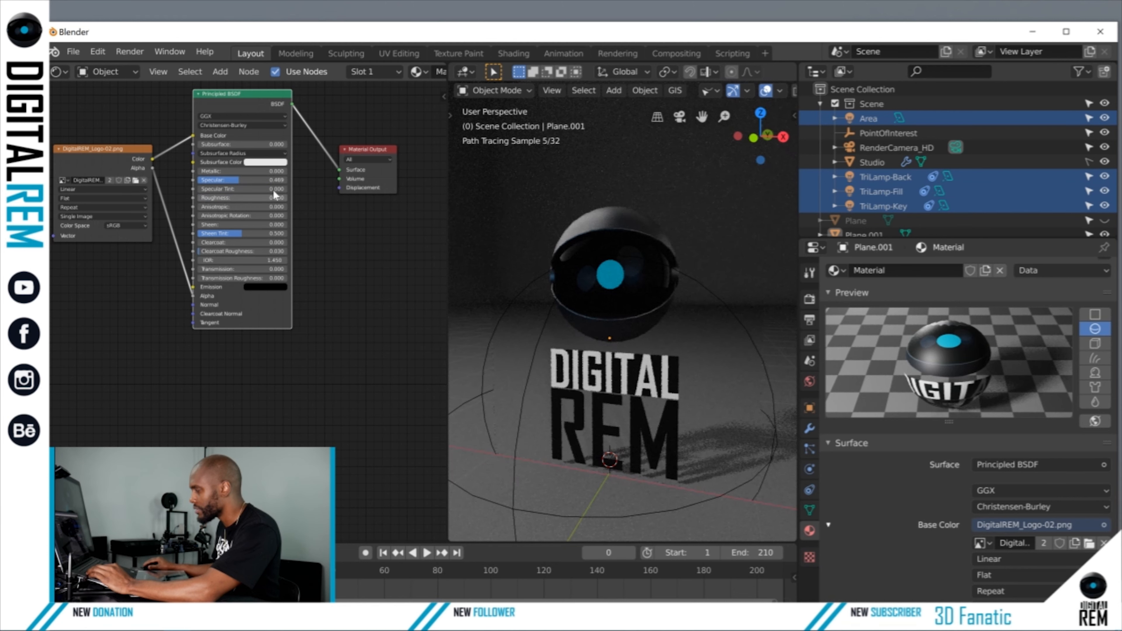
# - Compare the logo at high and zero Specular, finishing with the Principled BSDF's Specular at 0
pyautogui.click(267, 180)
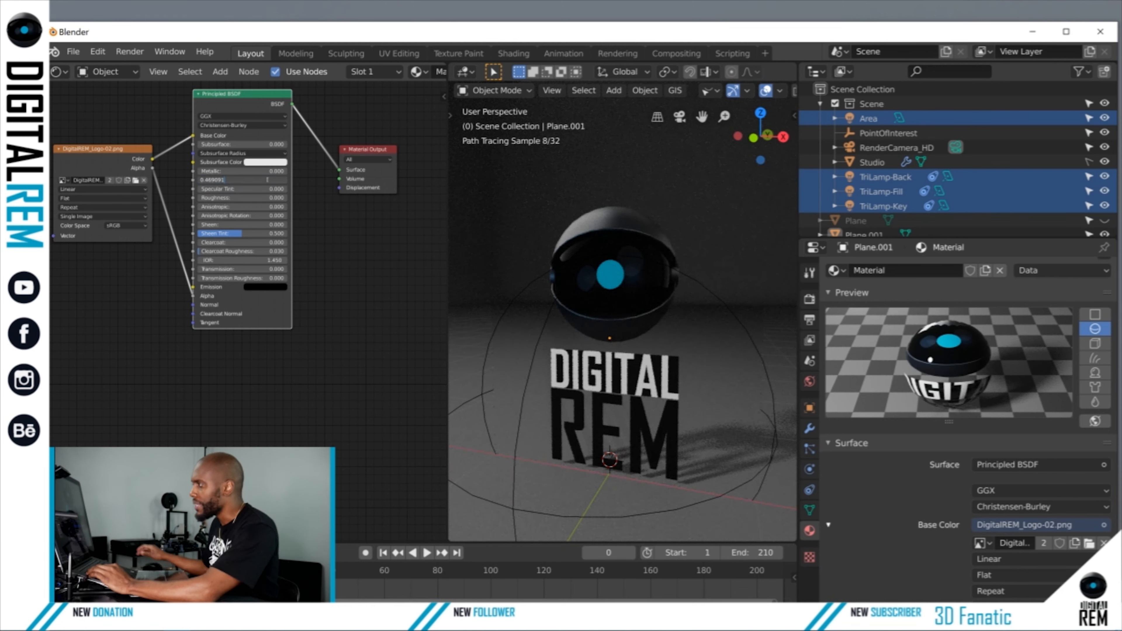
pyautogui.write('0')
pyautogui.press('Return')
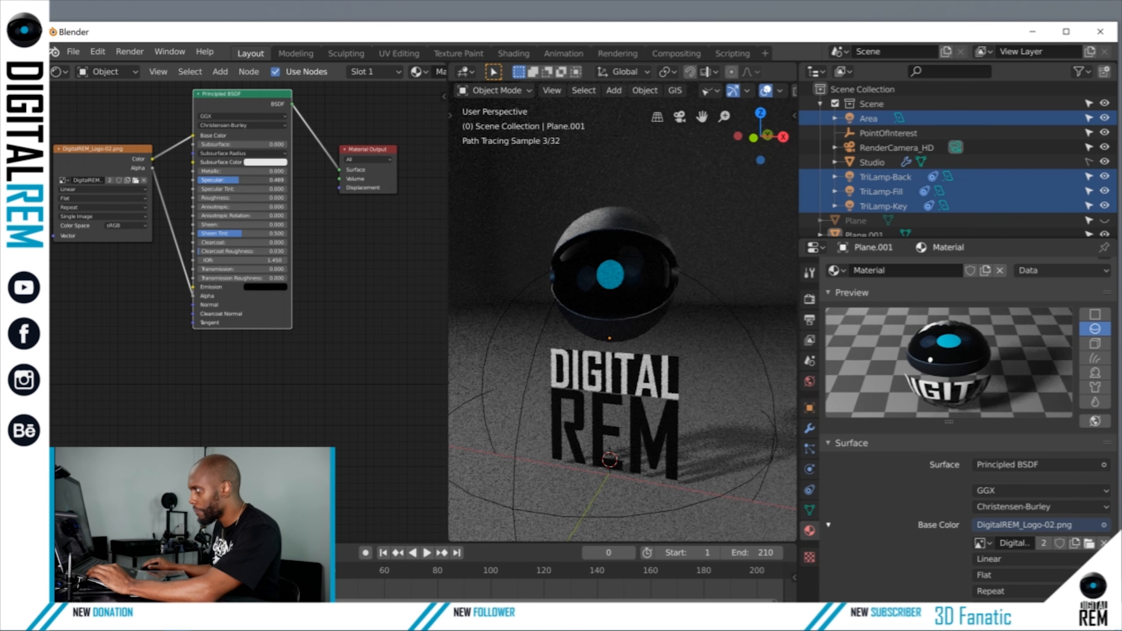
pyautogui.moveTo(259, 179); pyautogui.dragTo(287, 179)
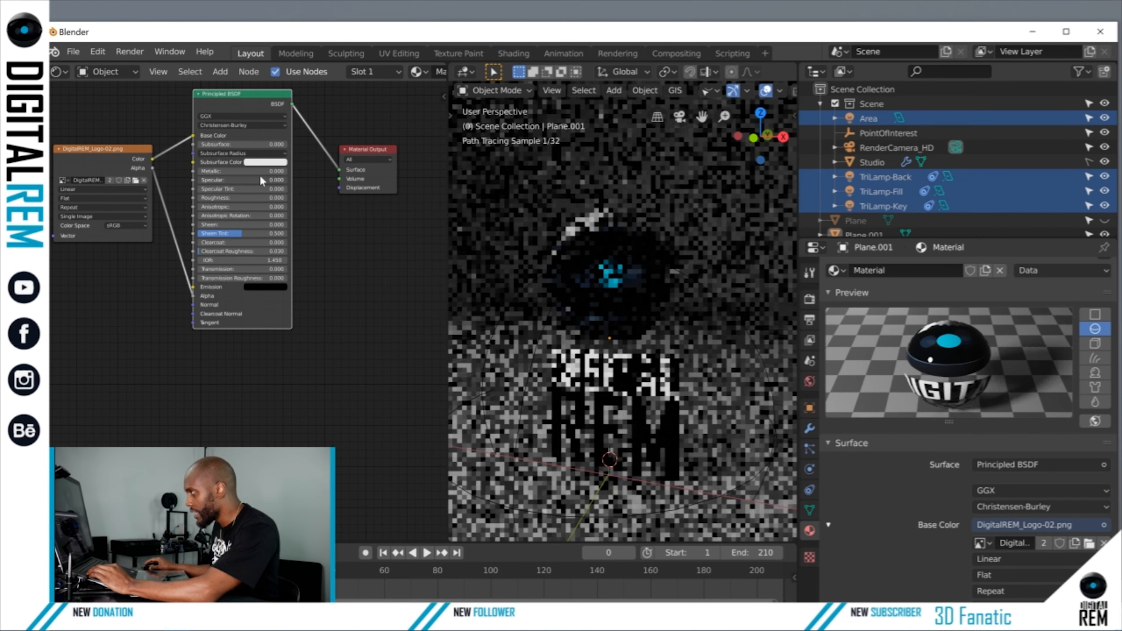
pyautogui.click(261, 181)
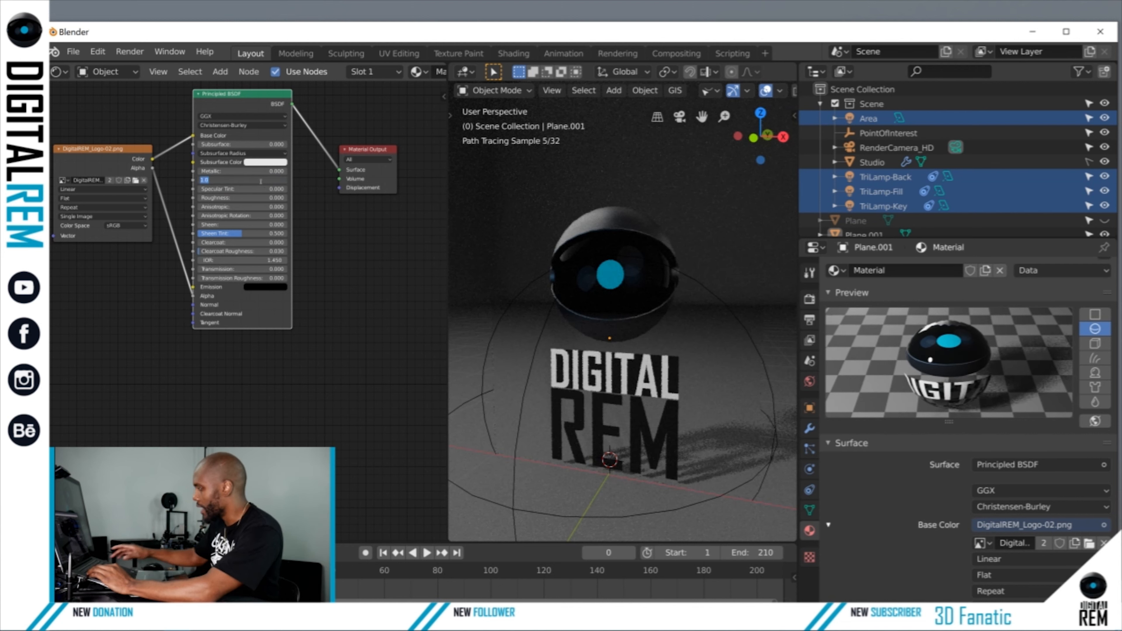
pyautogui.write('0')
pyautogui.press('Return')
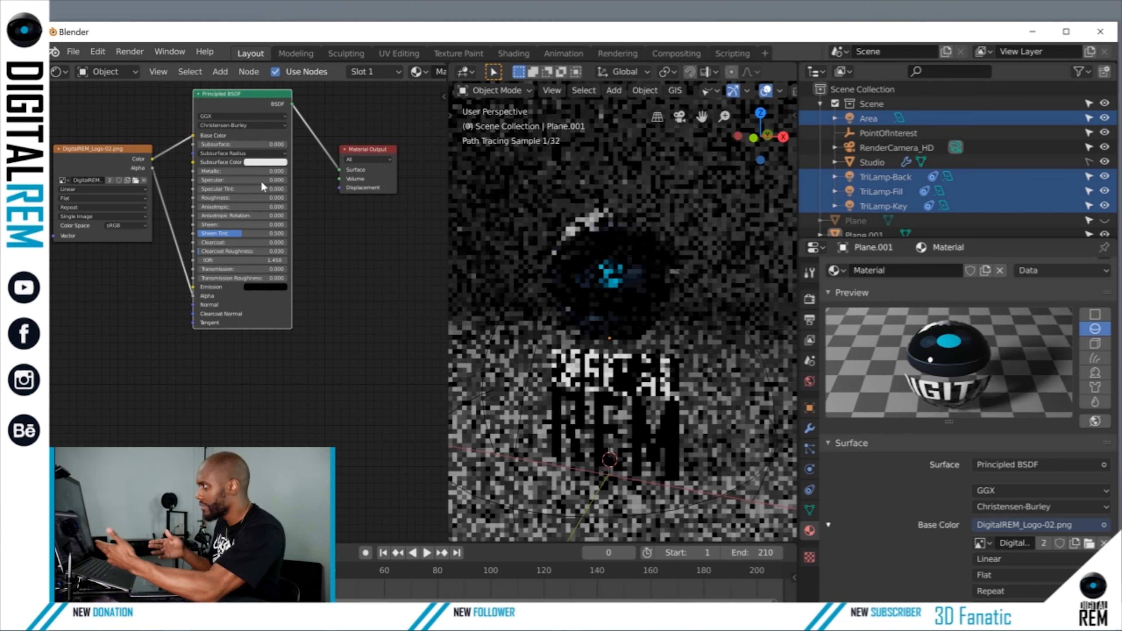
# - Set the Principled BSDF's Sheen Tint to 0 and keep its IOR at 1.450
pyautogui.click(269, 234)
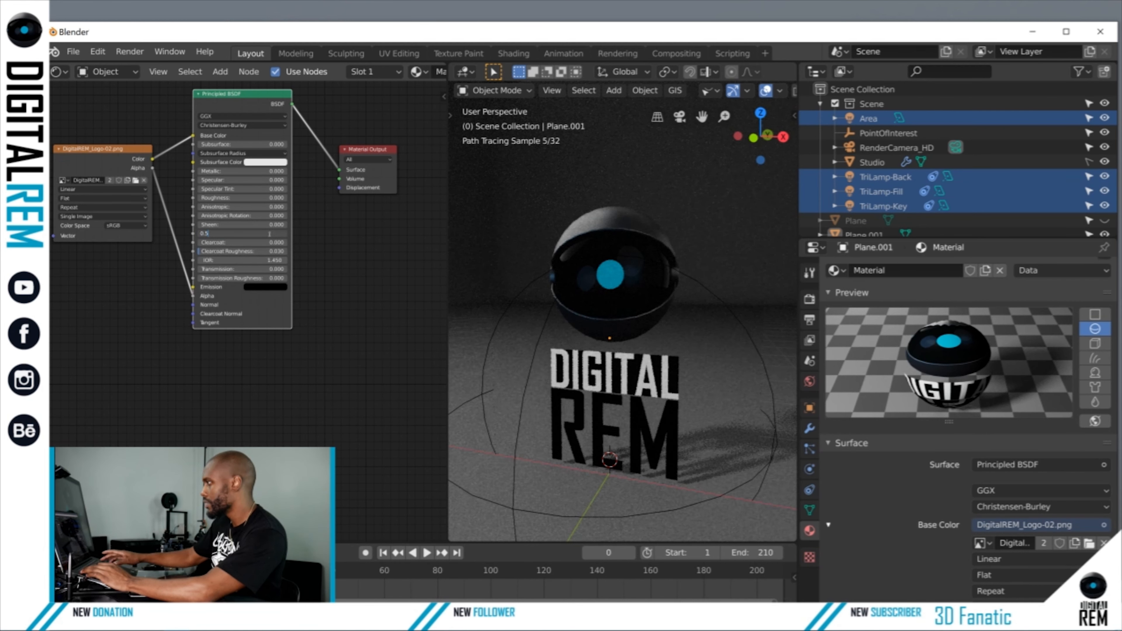
pyautogui.press('BackSpace')
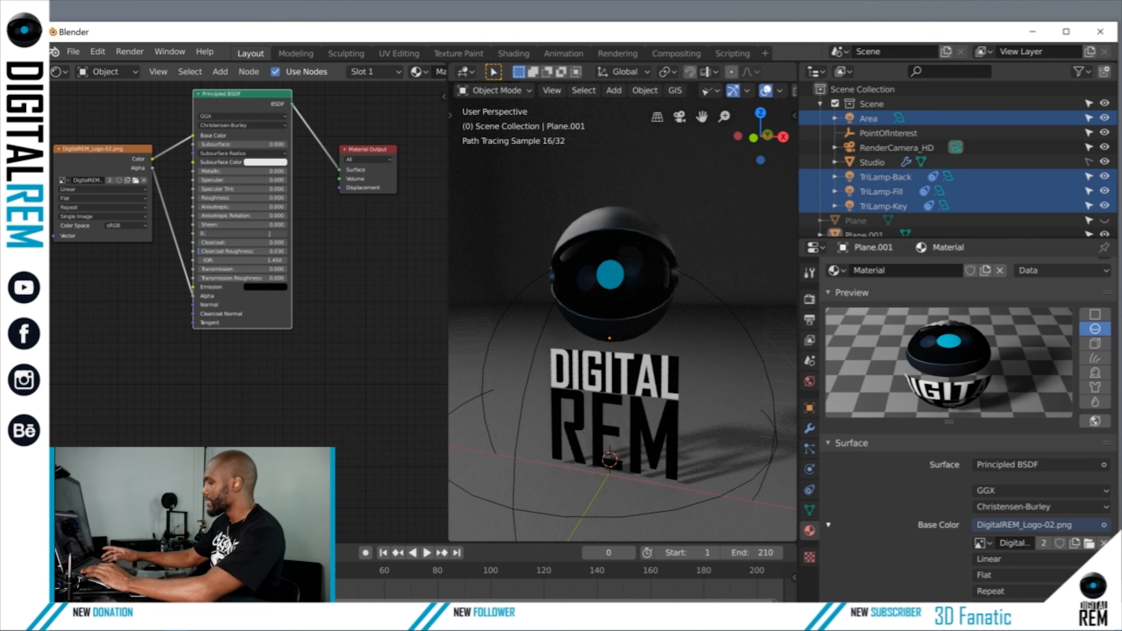
pyautogui.press('Return')
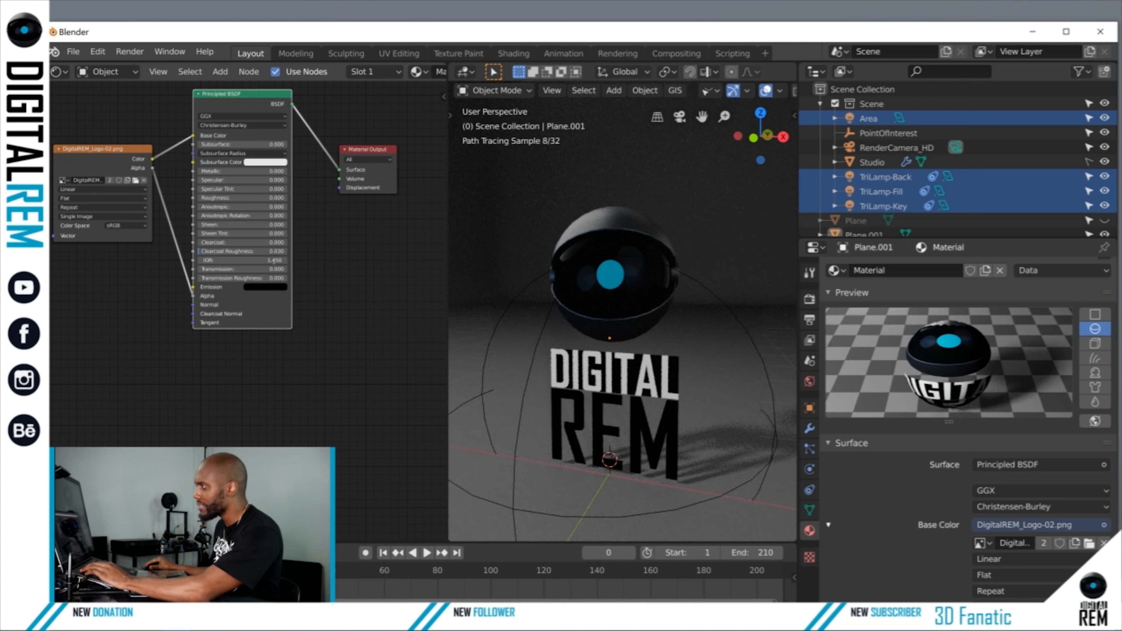
pyautogui.click(274, 260)
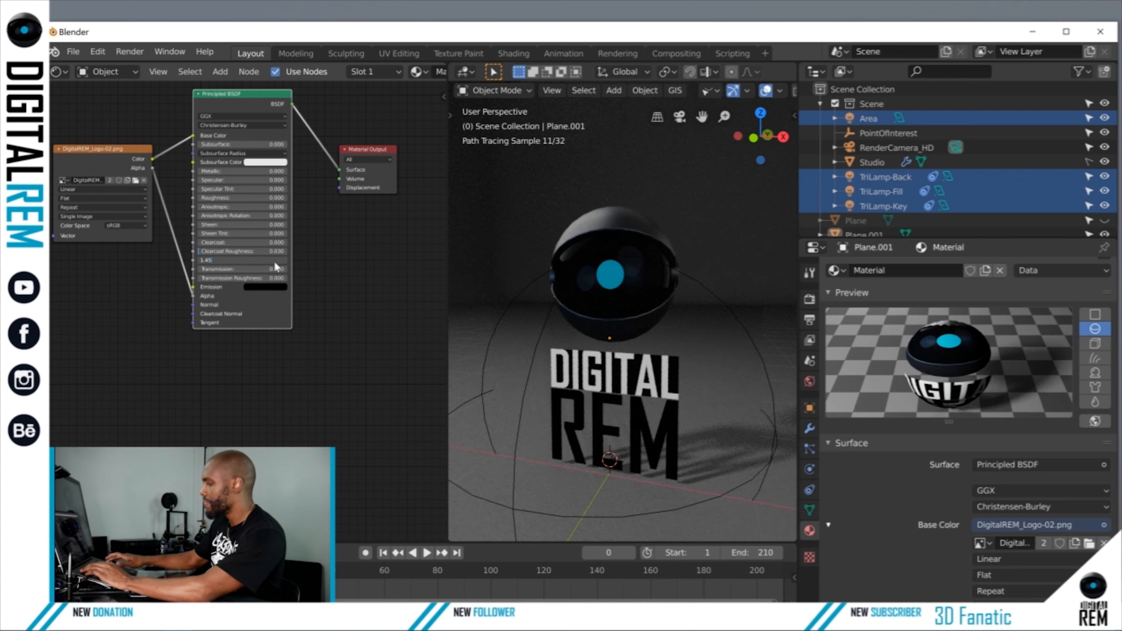
pyautogui.press('Return')
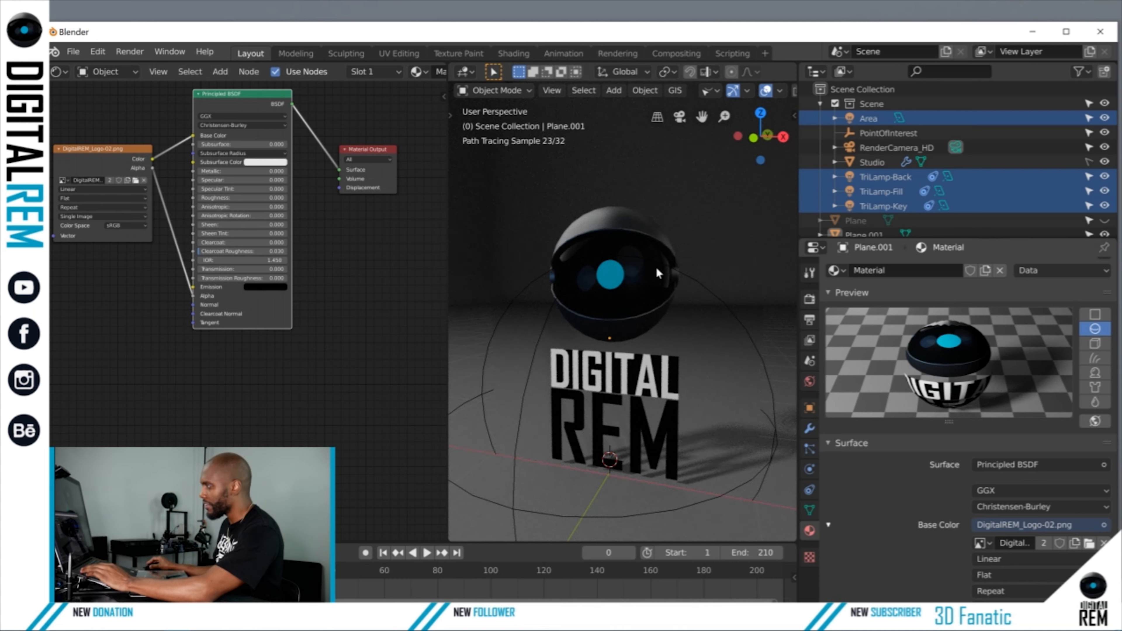
# - Examine the logo from slightly different angles, with the Scene collection excluded and then enabled again
pyautogui.moveTo(656, 269); pyautogui.dragTo(652, 268, button='middle')
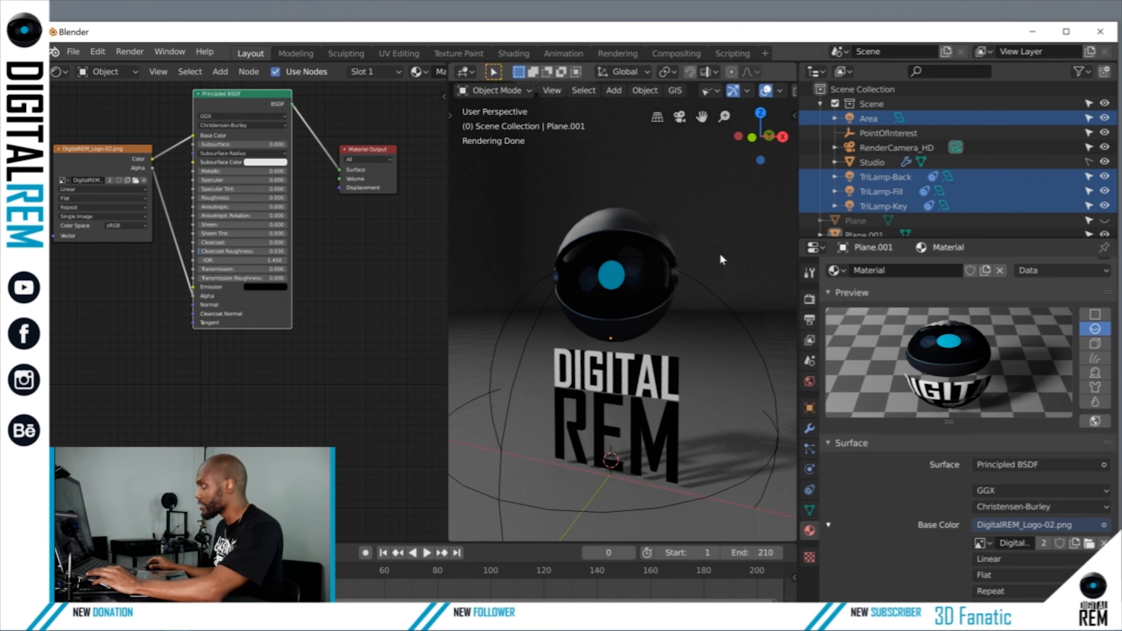
pyautogui.moveTo(726, 254); pyautogui.dragTo(722, 255, button='middle')
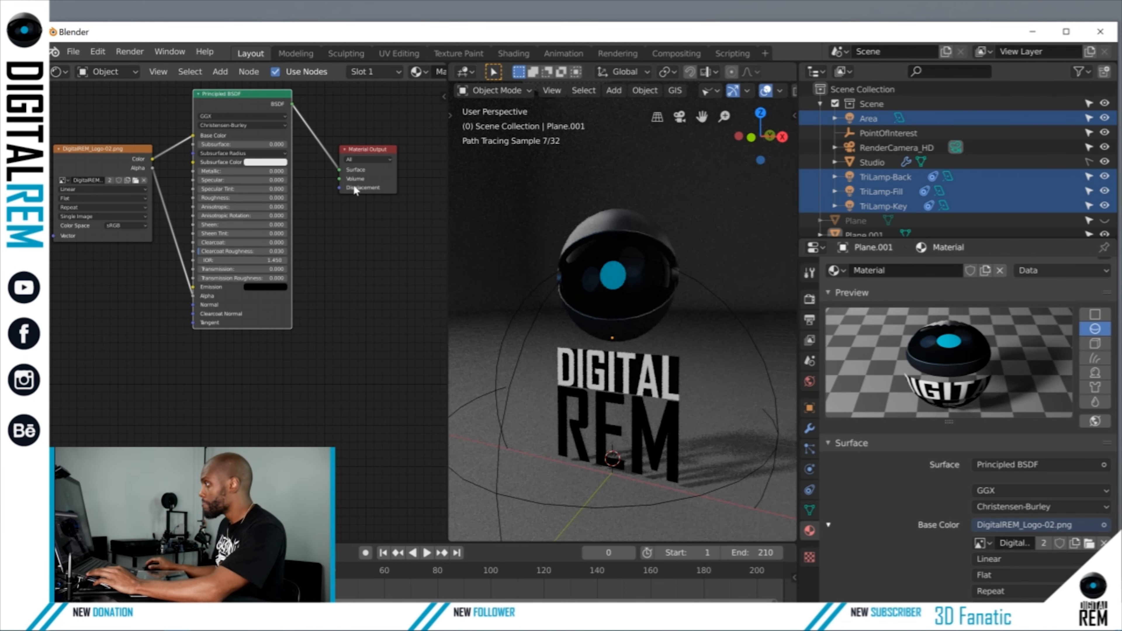
pyautogui.click(834, 103)
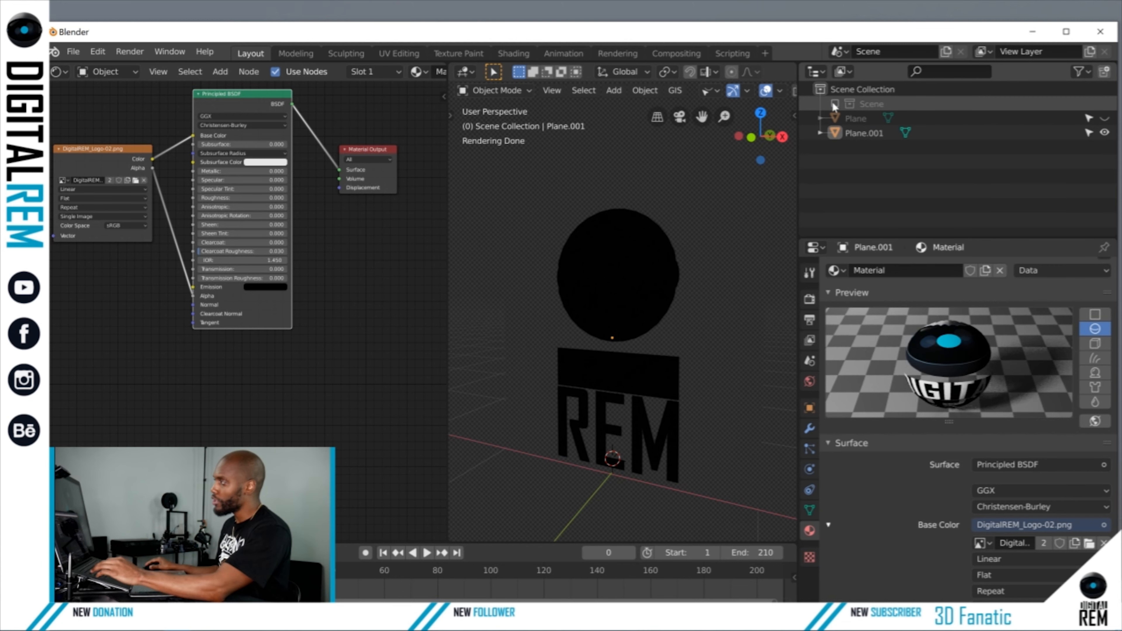
pyautogui.click(835, 105)
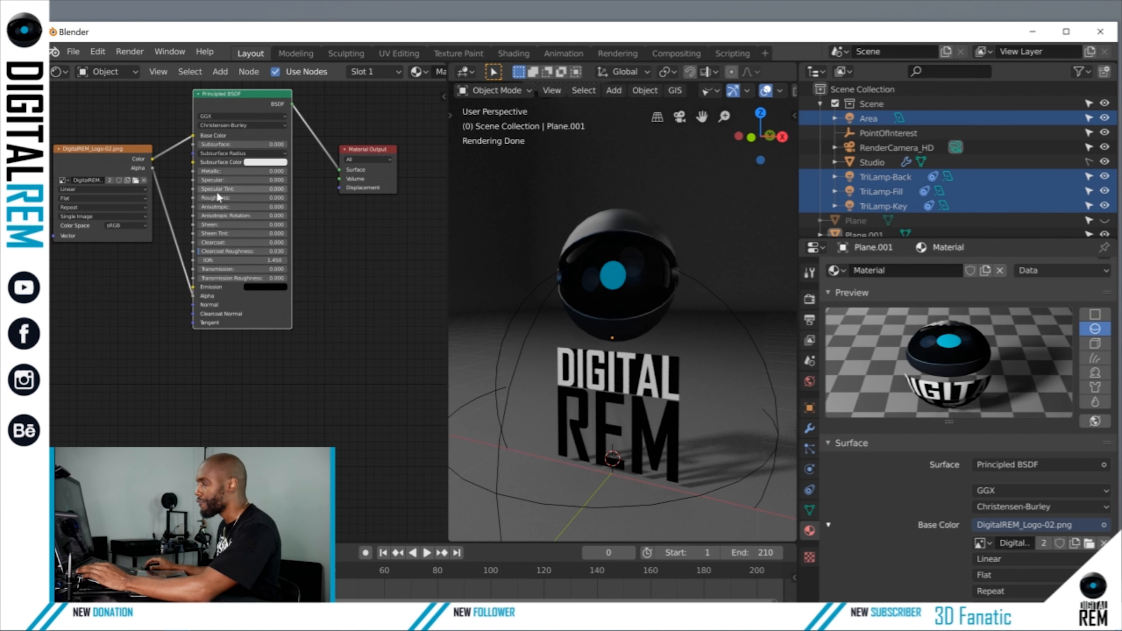
# - Rearrange the shader nodes, moving the Principled BSDF well below the logo image texture and Material Output to free the space between them
pyautogui.moveTo(87, 207); pyautogui.dragTo(83, 268)
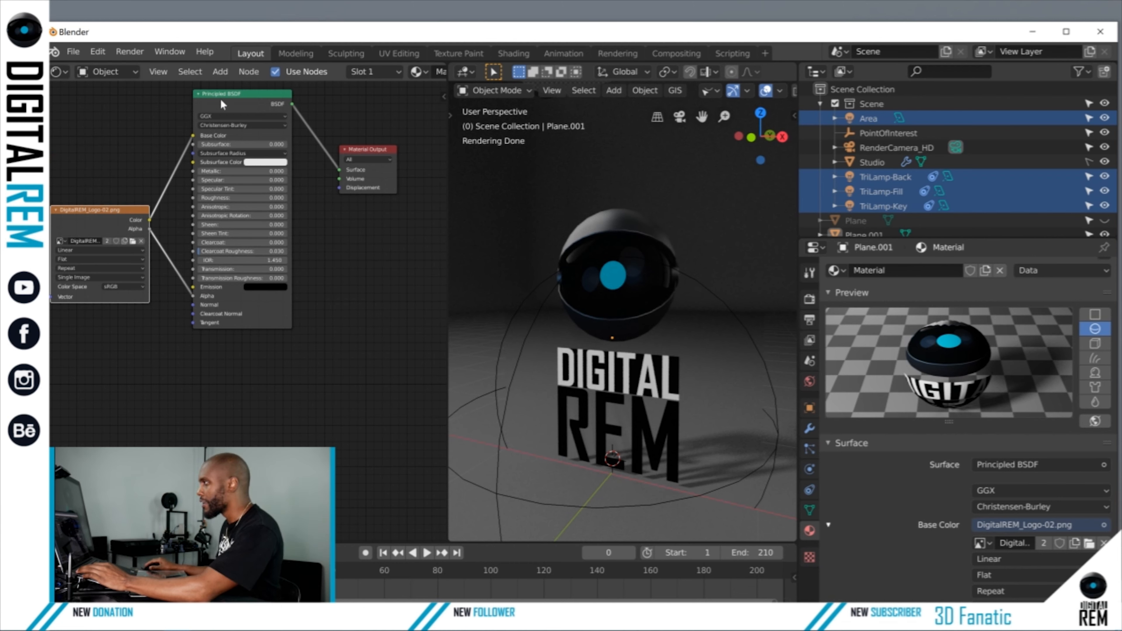
pyautogui.moveTo(220, 91); pyautogui.dragTo(198, 355)
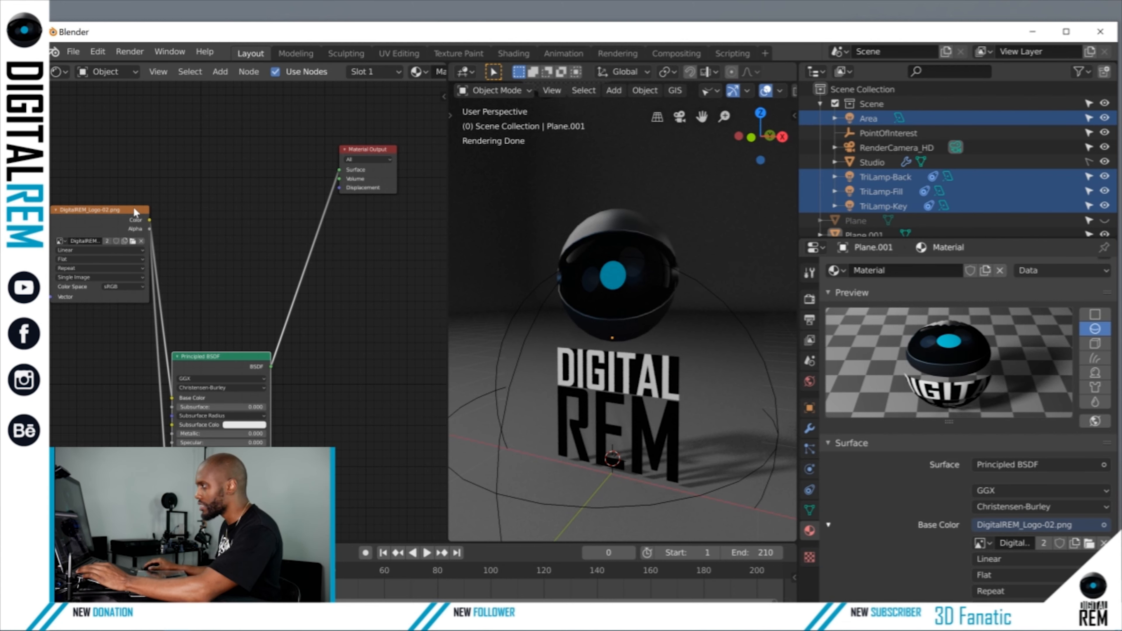
pyautogui.moveTo(133, 208); pyautogui.dragTo(128, 150)
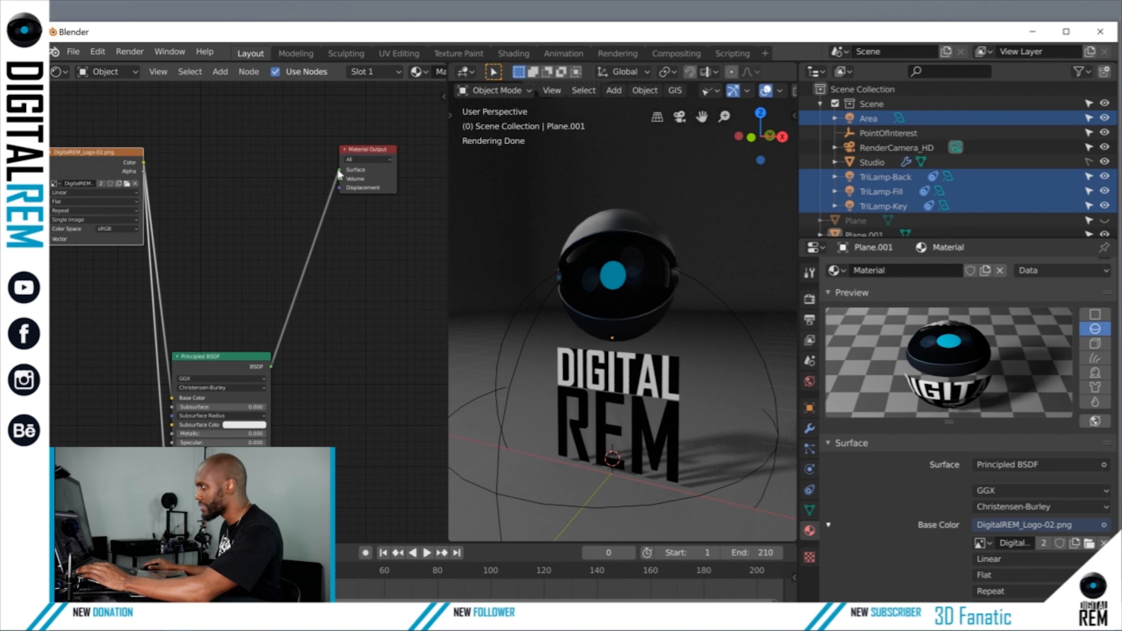
# - Disconnect the Principled BSDF from the Material Output, select the logo plane, and link the shader back to the Surface input
pyautogui.moveTo(338, 170); pyautogui.dragTo(328, 268)
pyautogui.moveTo(346, 315); pyautogui.dragTo(347, 317)
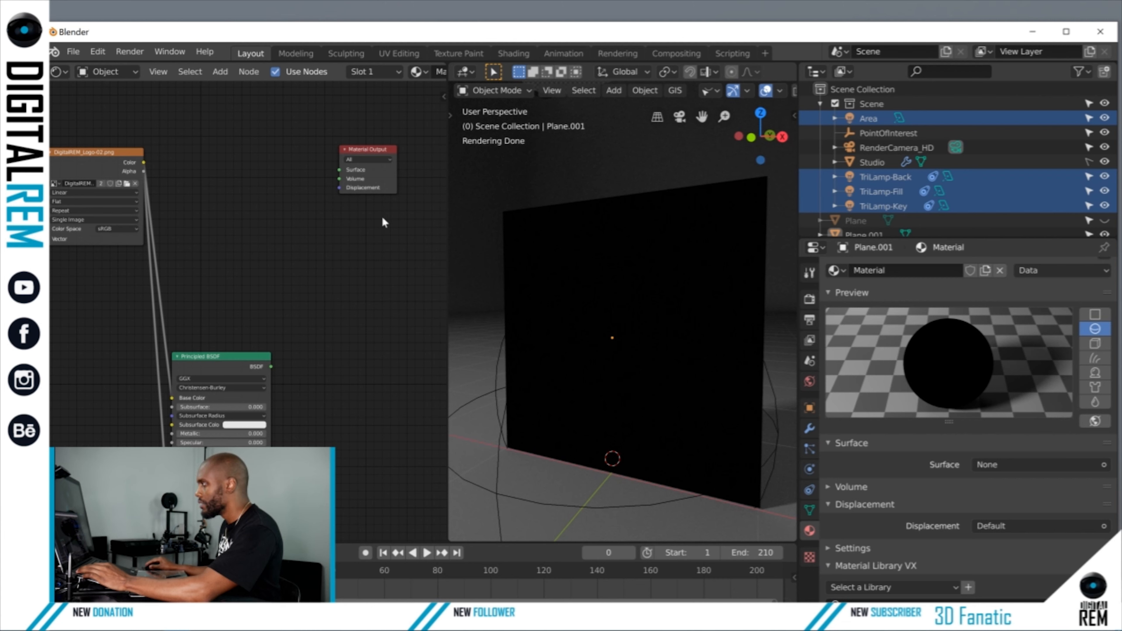
pyautogui.click(718, 270)
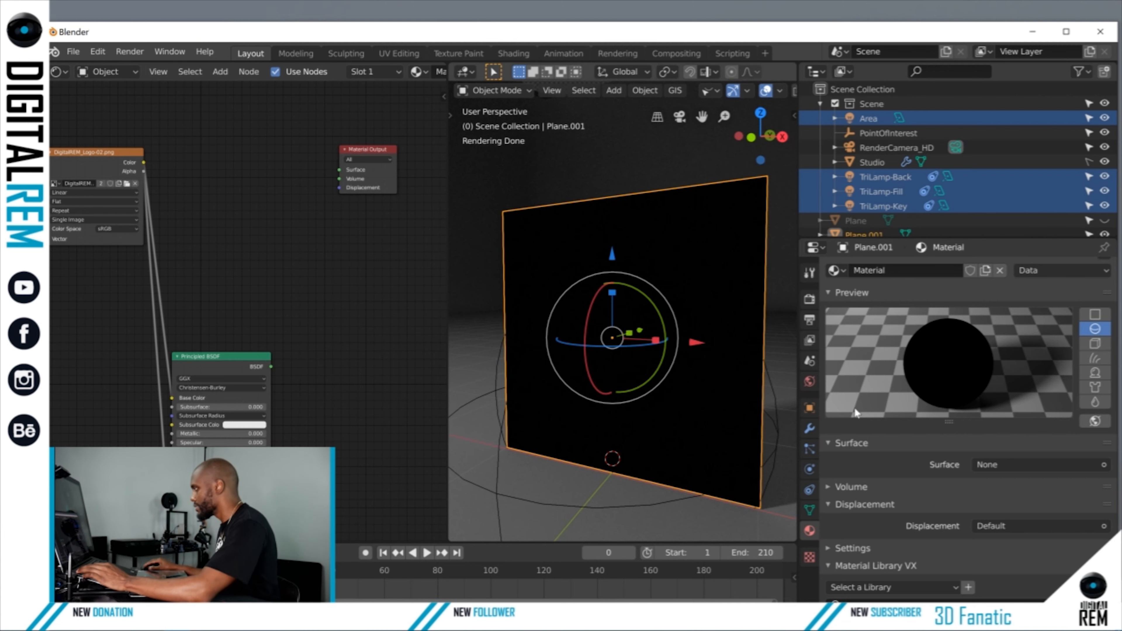
pyautogui.click(984, 464)
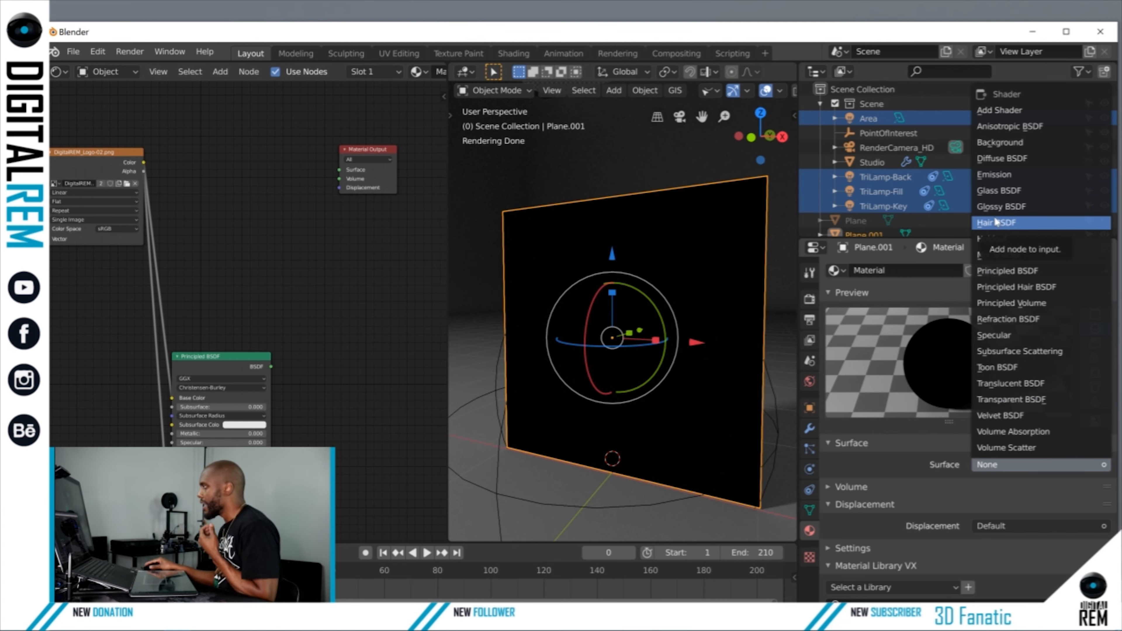
pyautogui.click(909, 411)
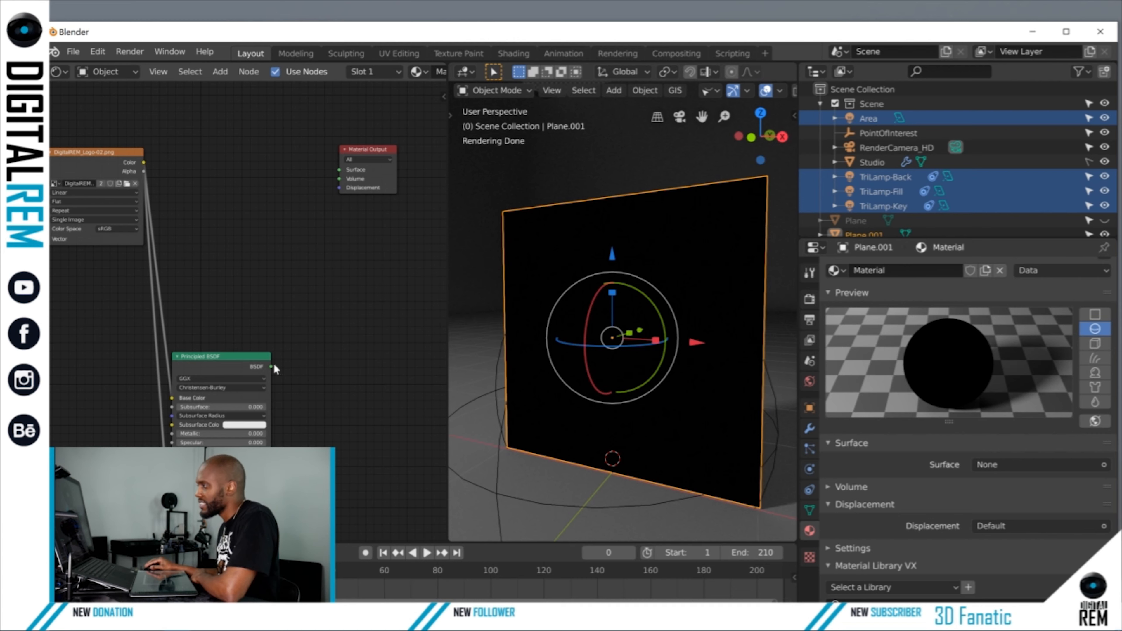
pyautogui.moveTo(271, 366); pyautogui.dragTo(339, 171)
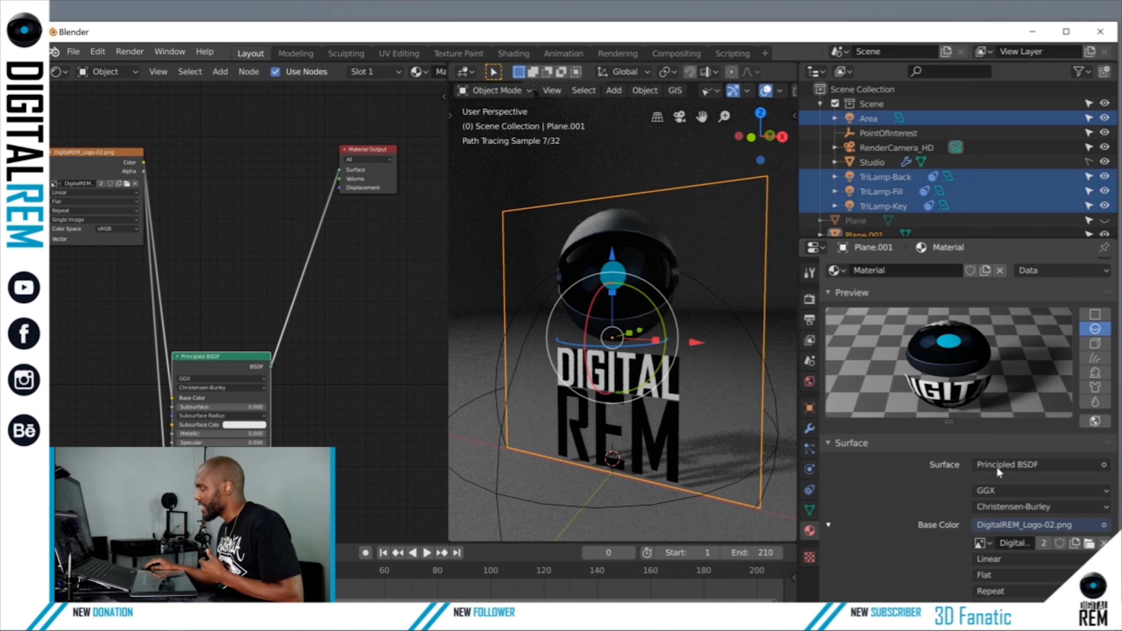
# - Try Emission as the plane material's surface shader in place of the Principled BSDF, and undo the replacement
pyautogui.click(1097, 467)
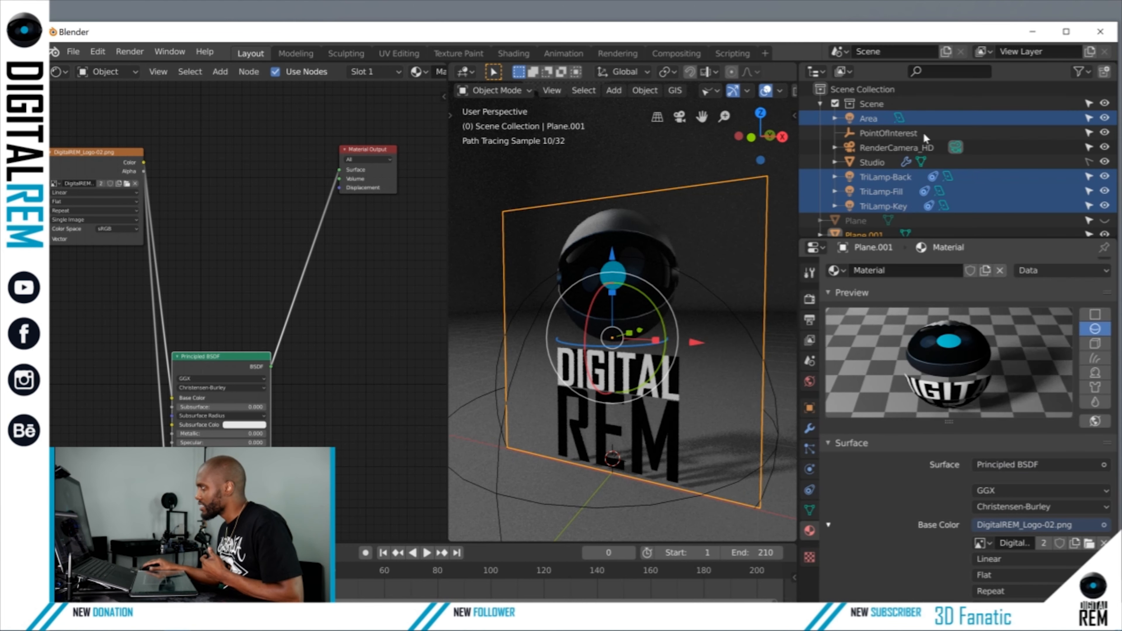
pyautogui.click(1083, 461)
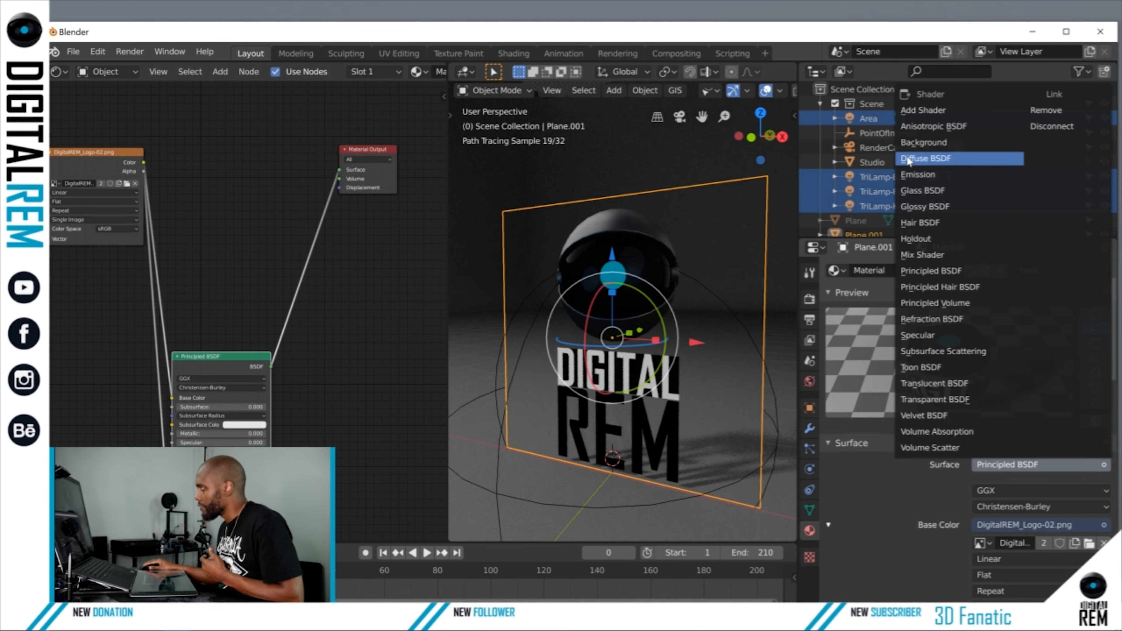
pyautogui.click(916, 176)
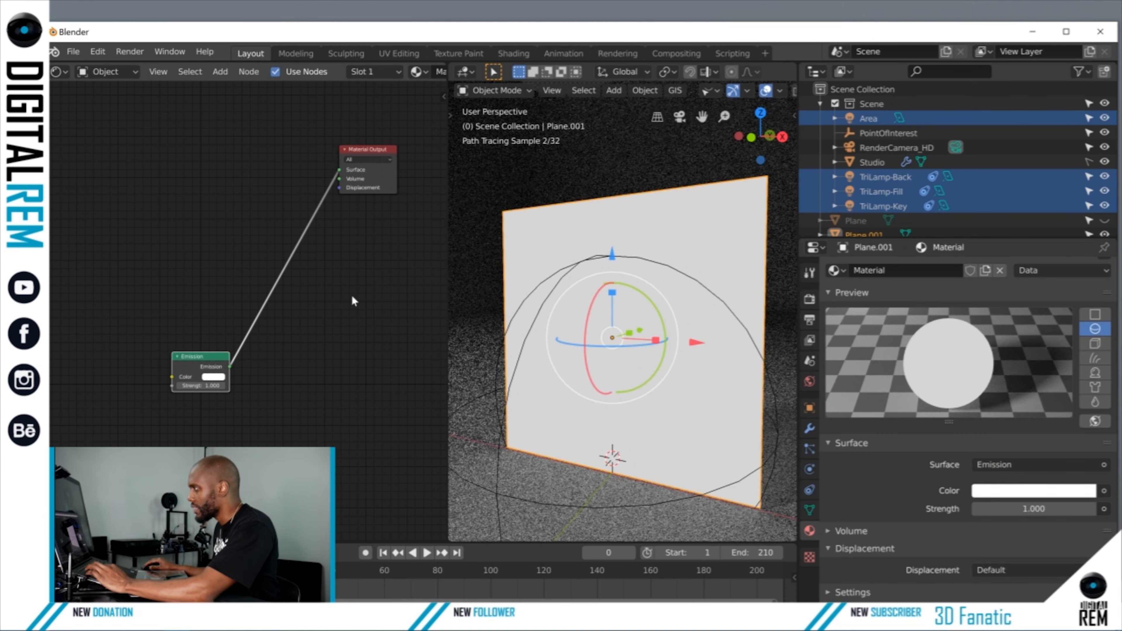
pyautogui.hotkey('ctrl', 'z')
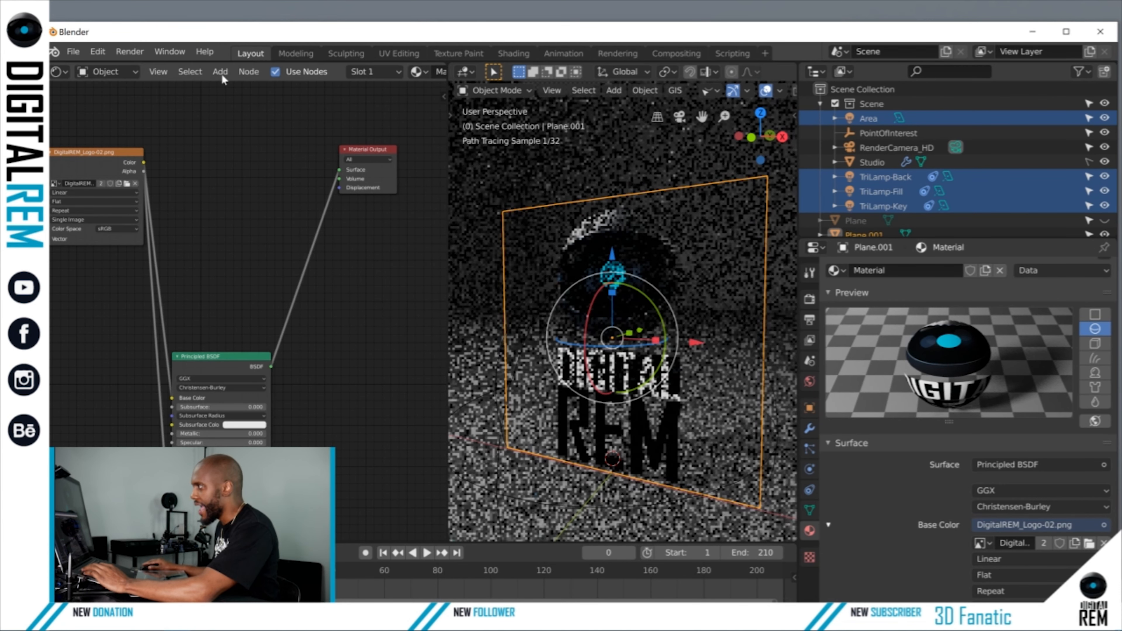
# - Add an Emission shader node and place it between the logo image texture and the Material Output
pyautogui.click(221, 72)
pyautogui.moveTo(248, 72)
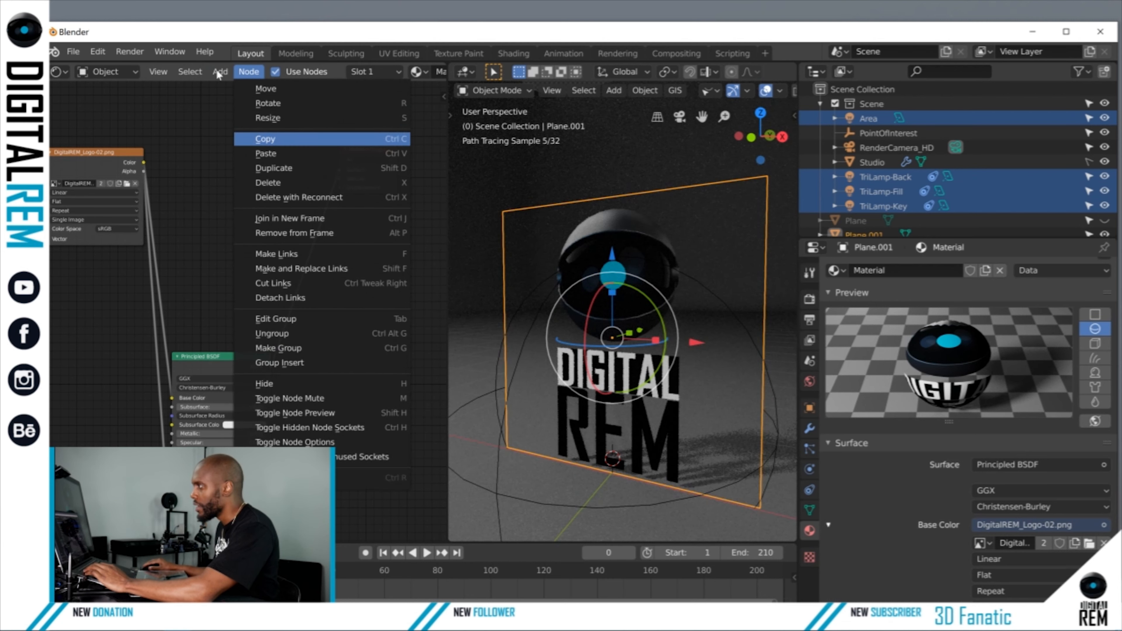
pyautogui.moveTo(246, 143)
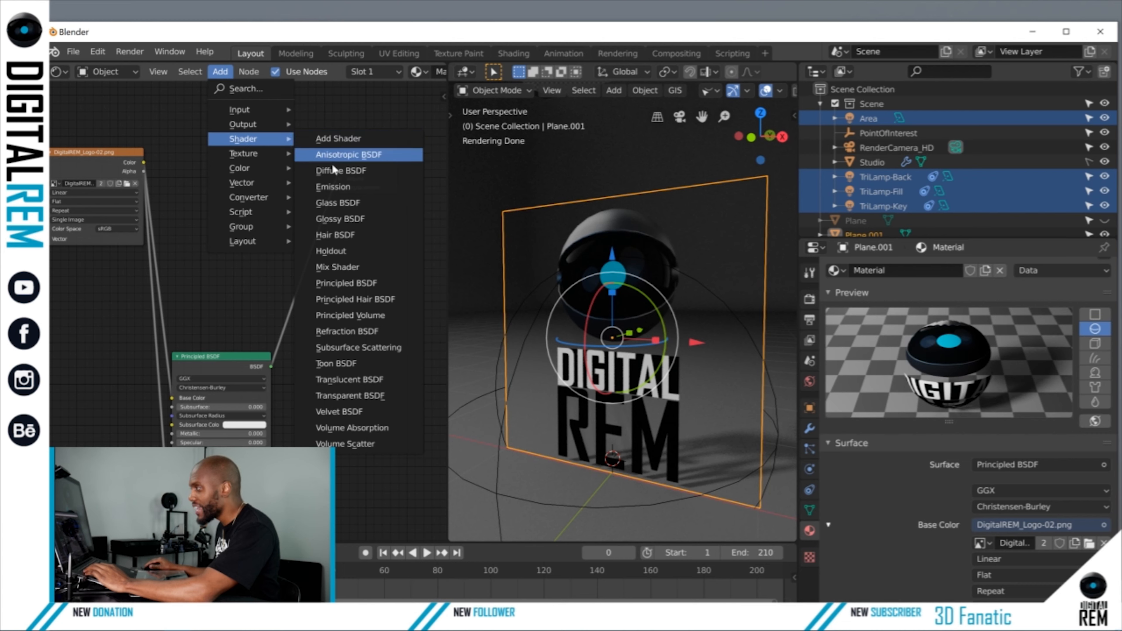
pyautogui.click(332, 187)
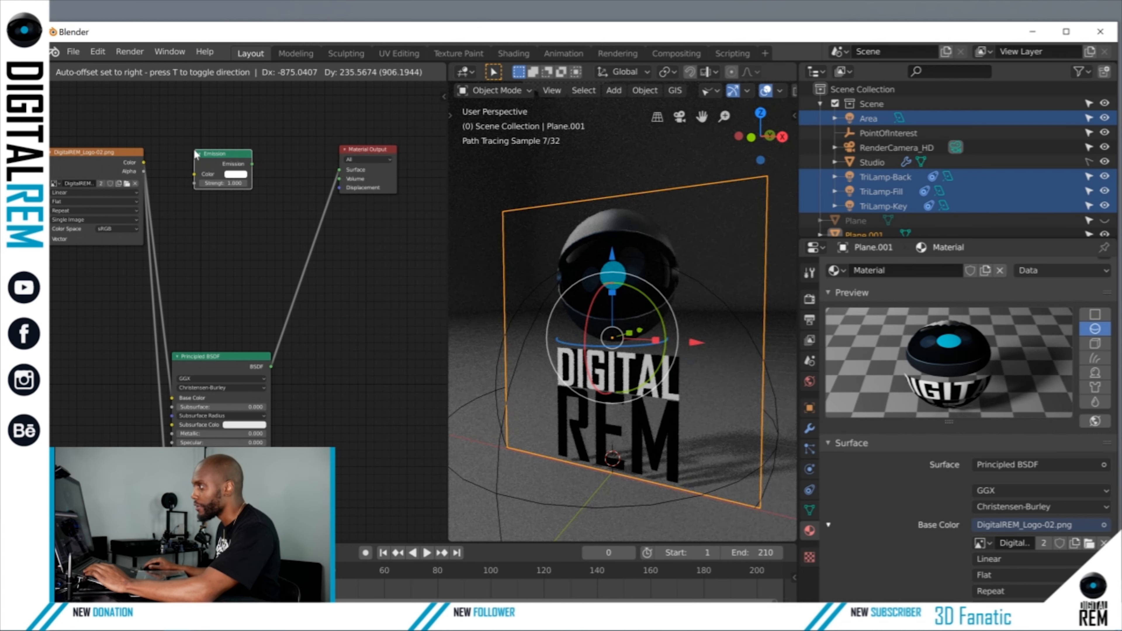
pyautogui.click(198, 153)
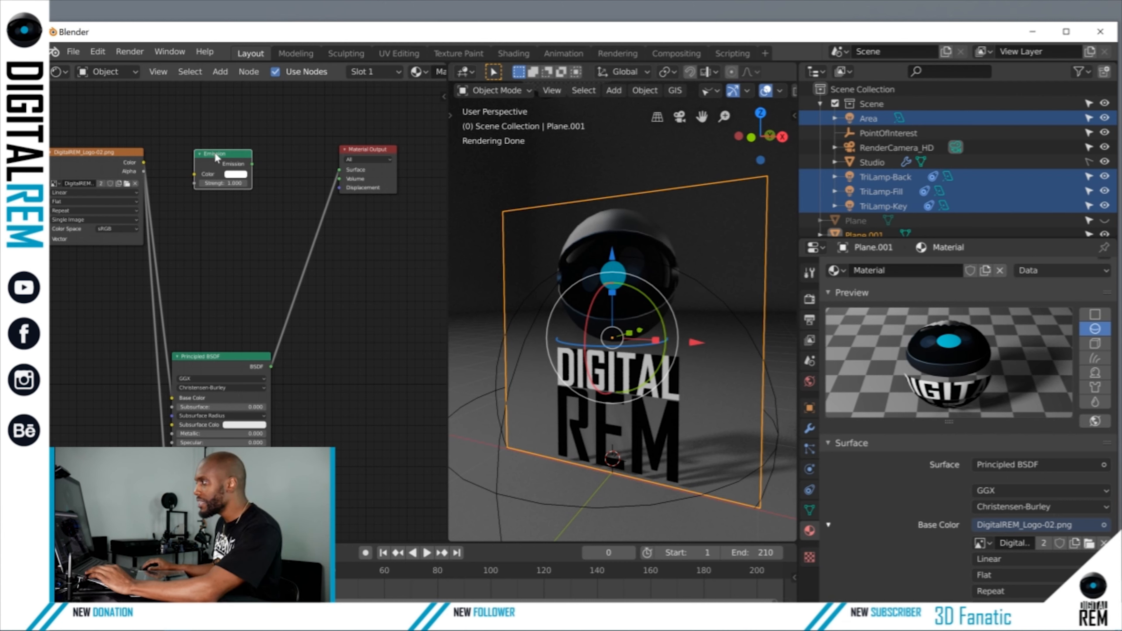
pyautogui.moveTo(221, 153); pyautogui.dragTo(225, 191)
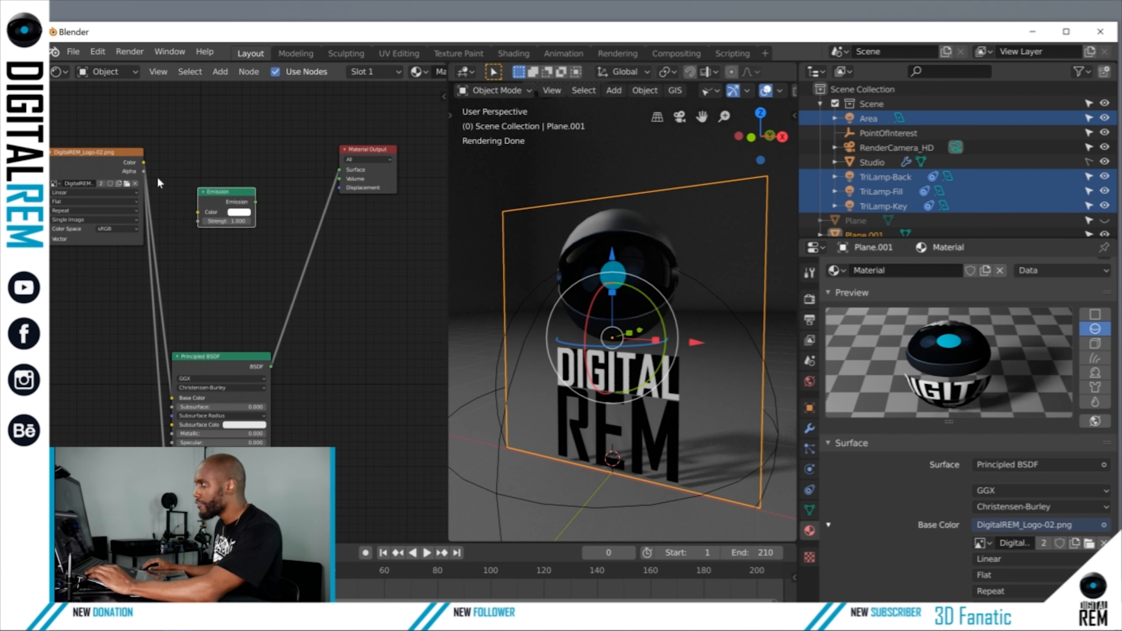
# - Link the logo texture's Color to the Emission node's Color and its output to the Material Output's Surface, aligning the Emission node between them
pyautogui.moveTo(143, 162)
pyautogui.mouseDown()
pyautogui.moveTo(199, 221)
pyautogui.moveTo(198, 212)
pyautogui.mouseUp()
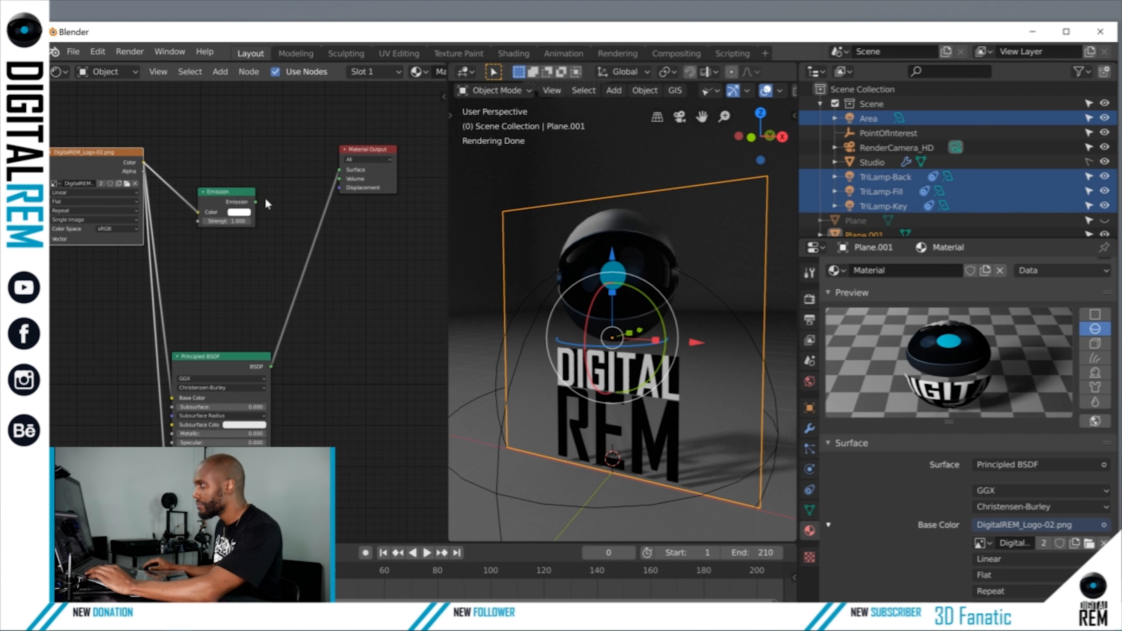
pyautogui.click(336, 166)
pyautogui.click(255, 202)
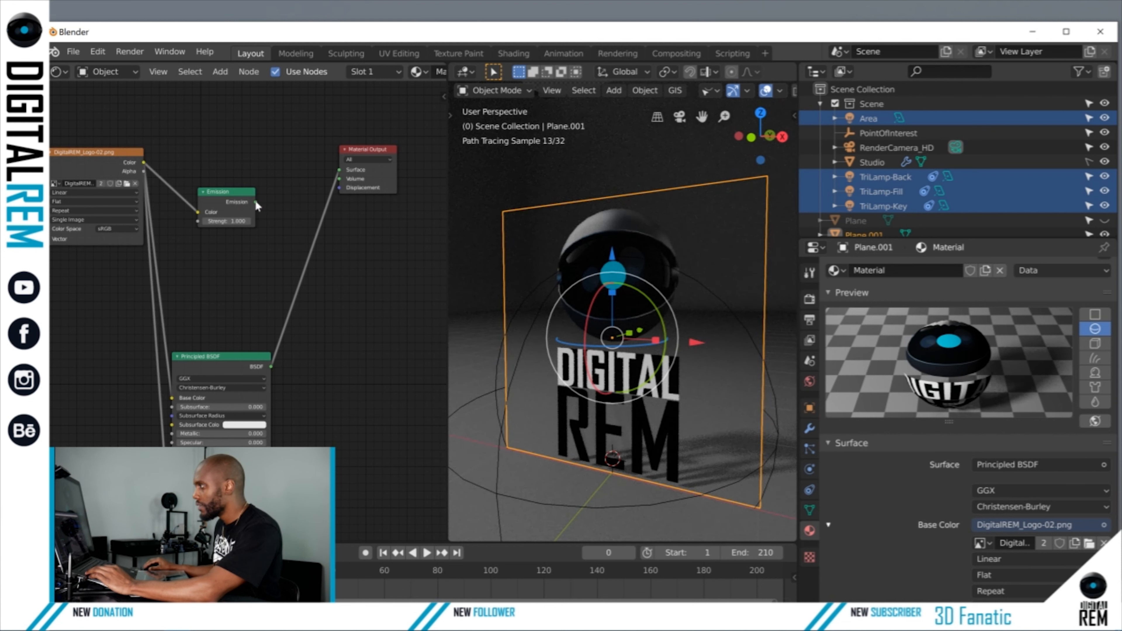
pyautogui.moveTo(256, 202); pyautogui.dragTo(341, 169)
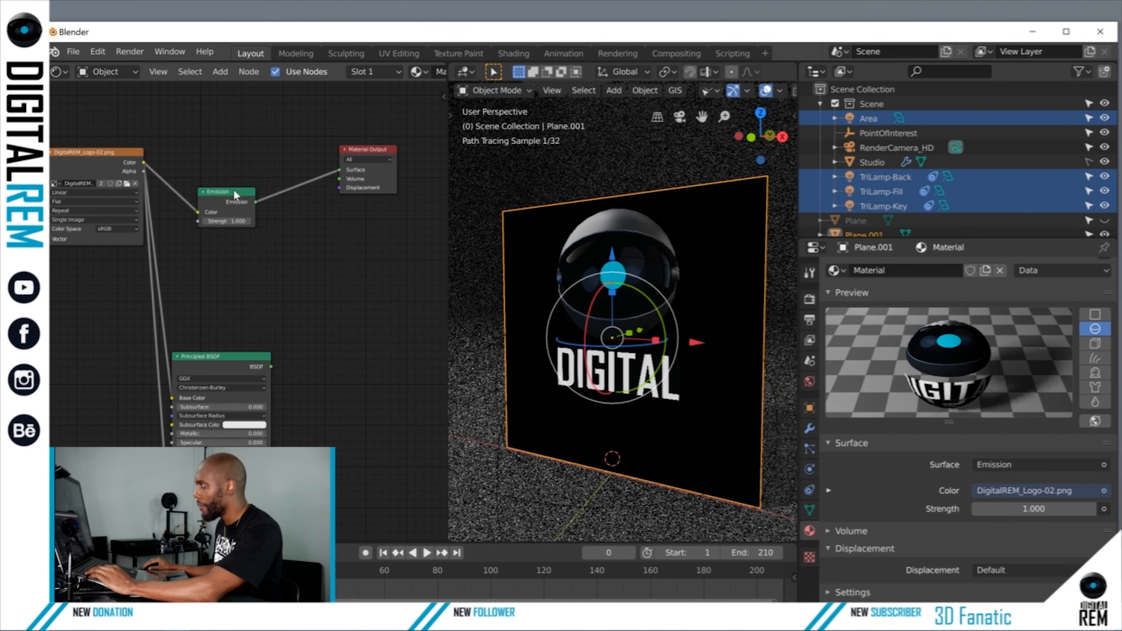
pyautogui.click(238, 194)
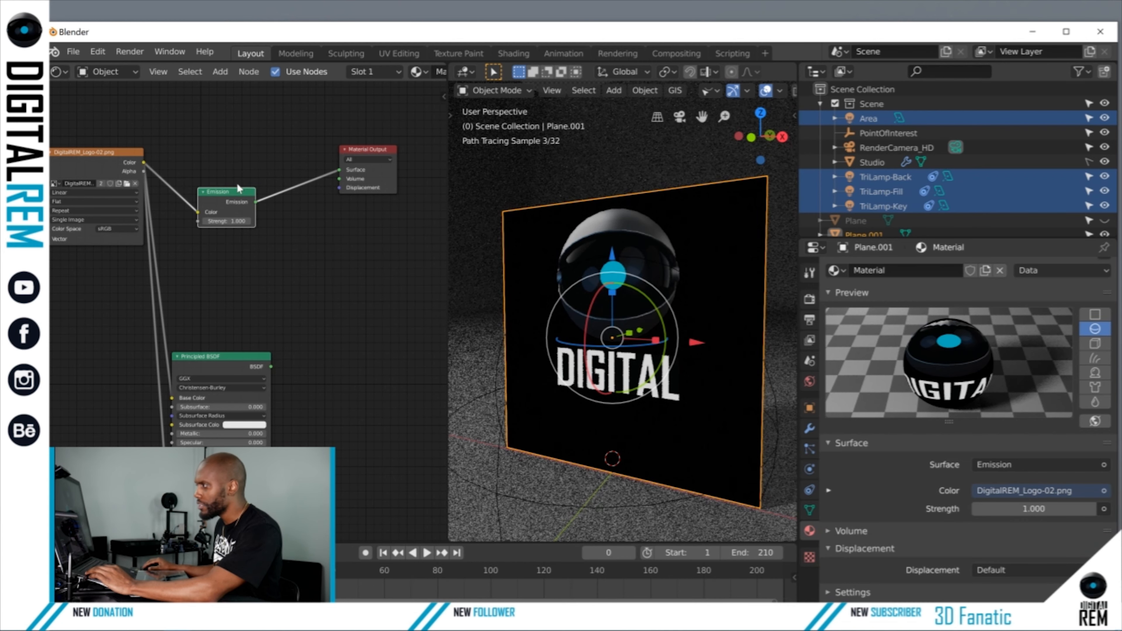
pyautogui.press('g')
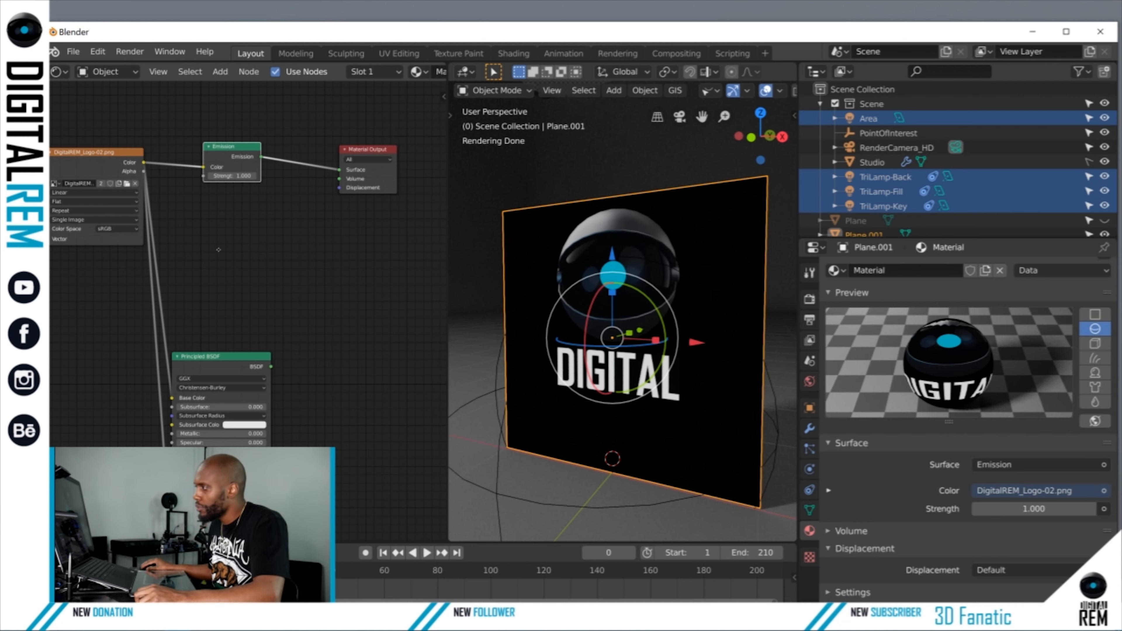
# - Move the Principled BSDF up under the Emission node and try linking the logo texture to its Subsurface Radius
pyautogui.moveTo(198, 357); pyautogui.dragTo(220, 235)
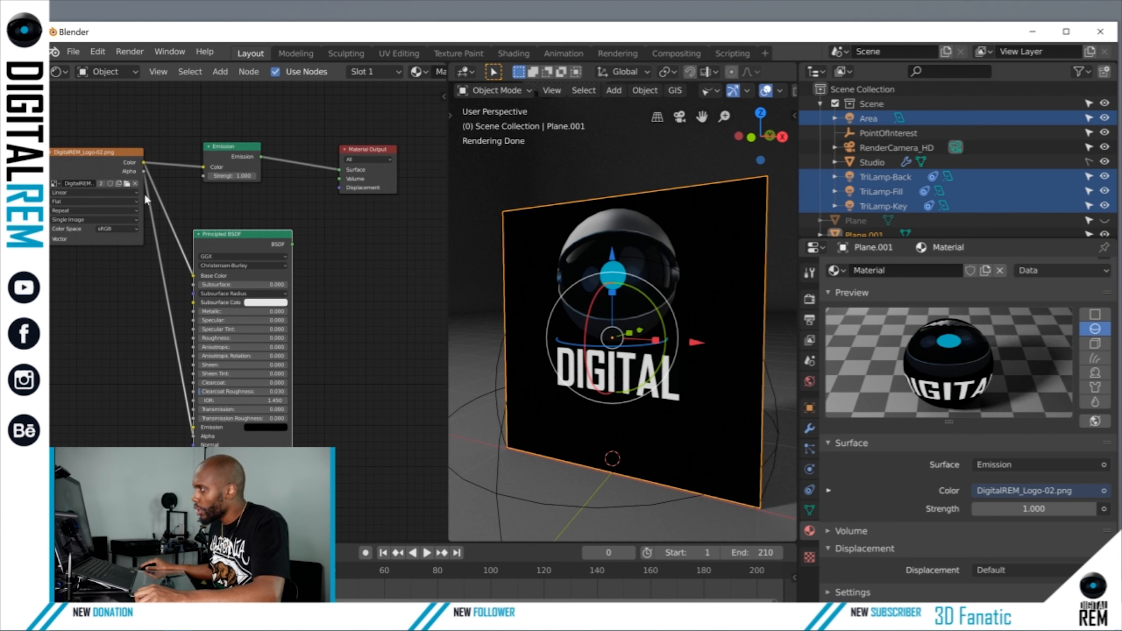
pyautogui.moveTo(143, 172); pyautogui.dragTo(192, 294)
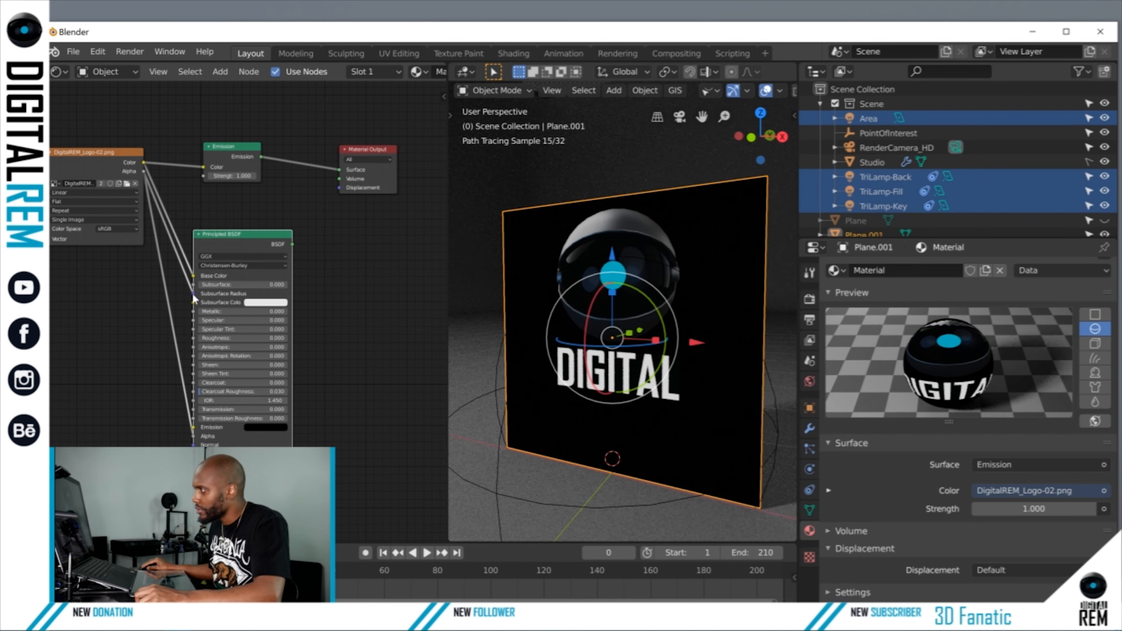
pyautogui.moveTo(192, 292); pyautogui.dragTo(157, 208)
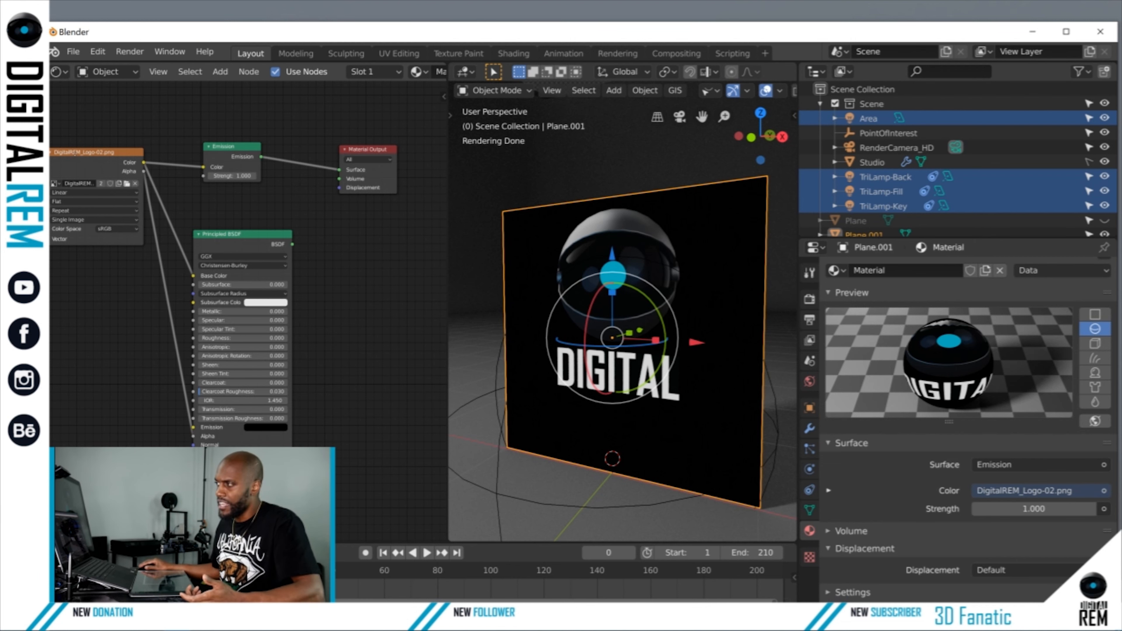
# - Space out the nodes, with the Emission node raised above the logo texture and the Principled BSDF lowered beneath it
pyautogui.moveTo(126, 154)
pyautogui.mouseDown()
pyautogui.moveTo(113, 155)
pyautogui.moveTo(129, 160)
pyautogui.mouseUp()
pyautogui.click(251, 145)
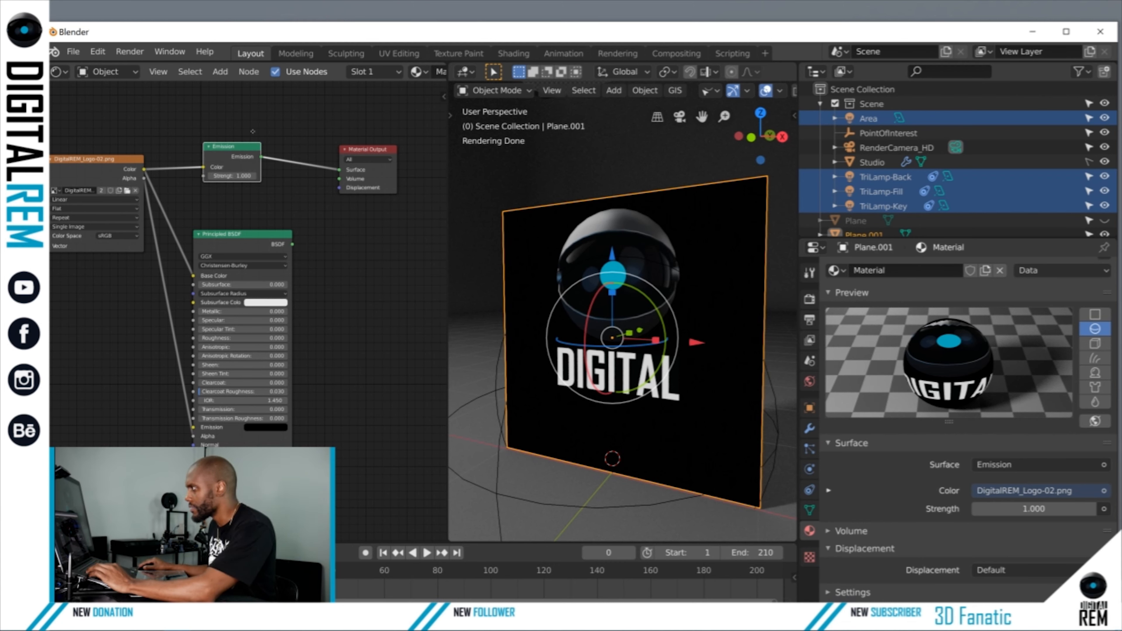
pyautogui.moveTo(252, 131); pyautogui.dragTo(251, 131)
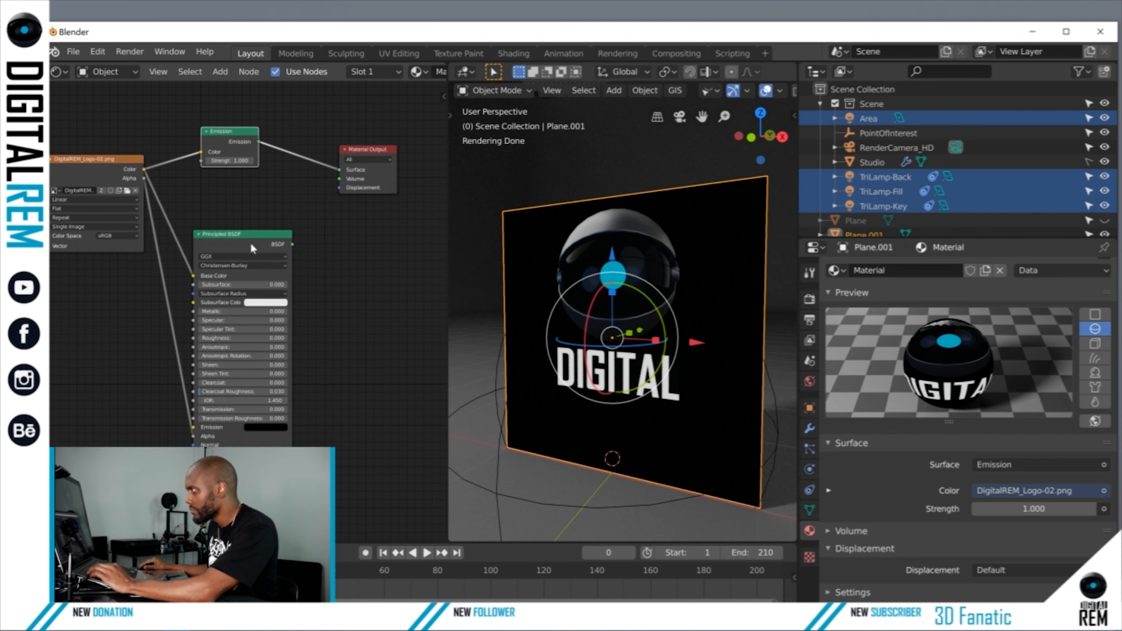
pyautogui.moveTo(251, 244); pyautogui.dragTo(252, 297)
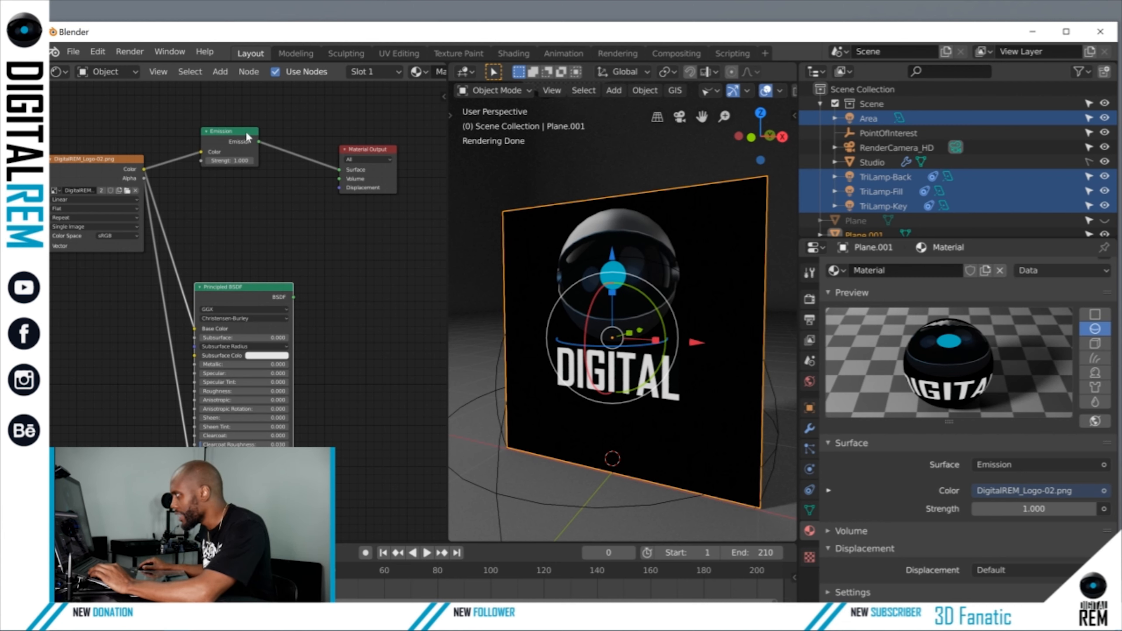
pyautogui.moveTo(245, 131); pyautogui.dragTo(258, 209)
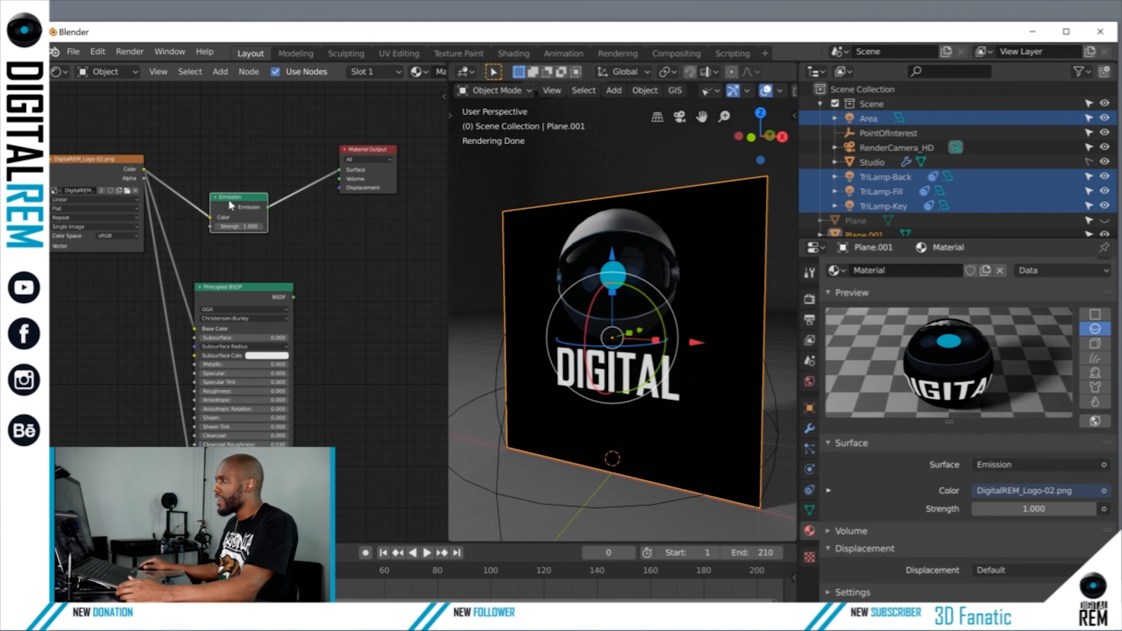
pyautogui.moveTo(236, 206); pyautogui.dragTo(226, 173)
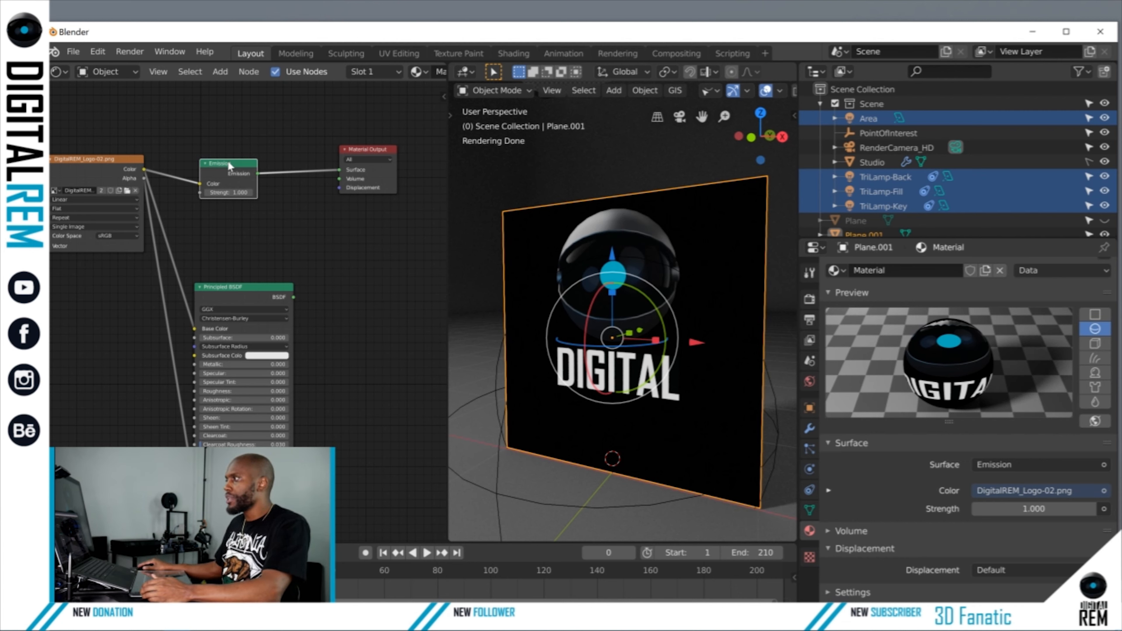
pyautogui.moveTo(227, 158); pyautogui.dragTo(227, 118)
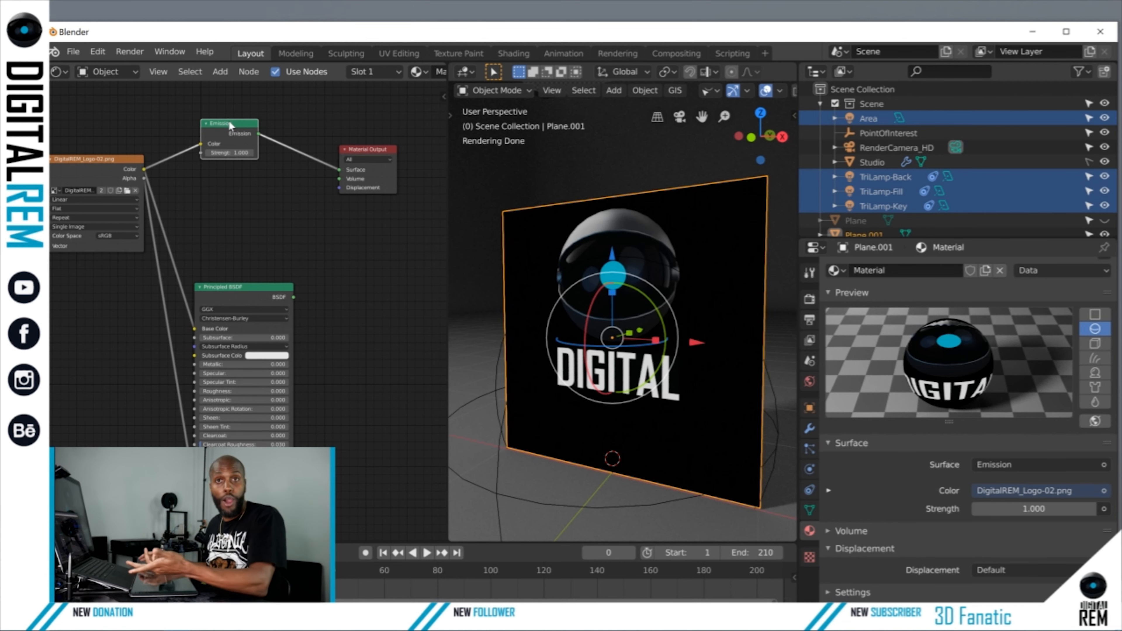
# - Add a Transparent BSDF node and place it between the Emission and Principled BSDF nodes
pyautogui.click(218, 73)
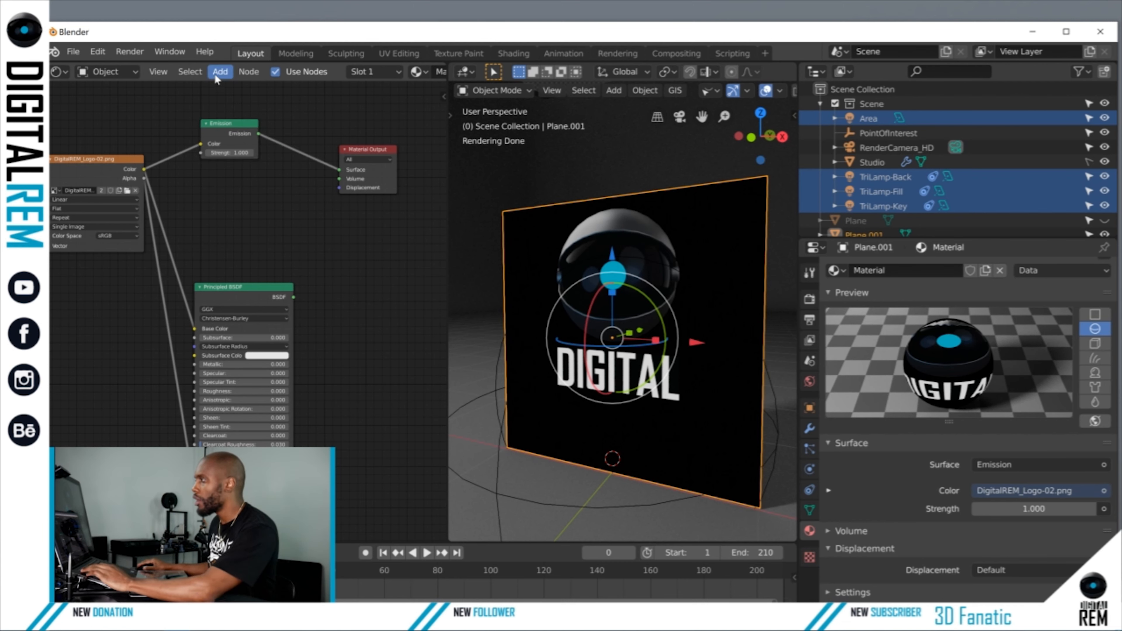
pyautogui.moveTo(237, 137)
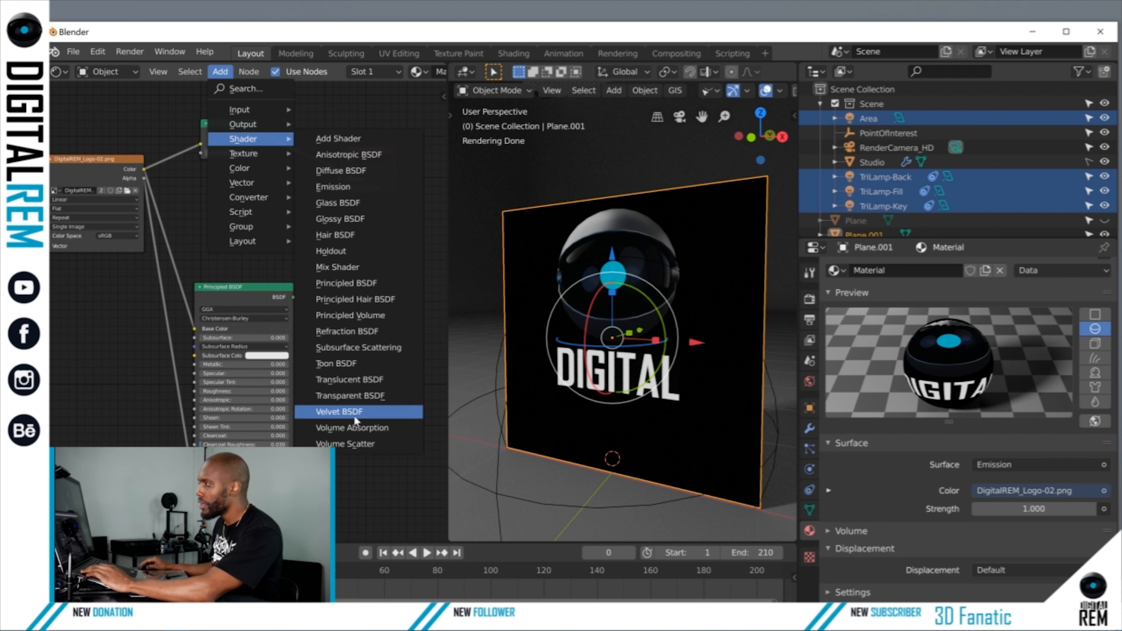
pyautogui.click(357, 400)
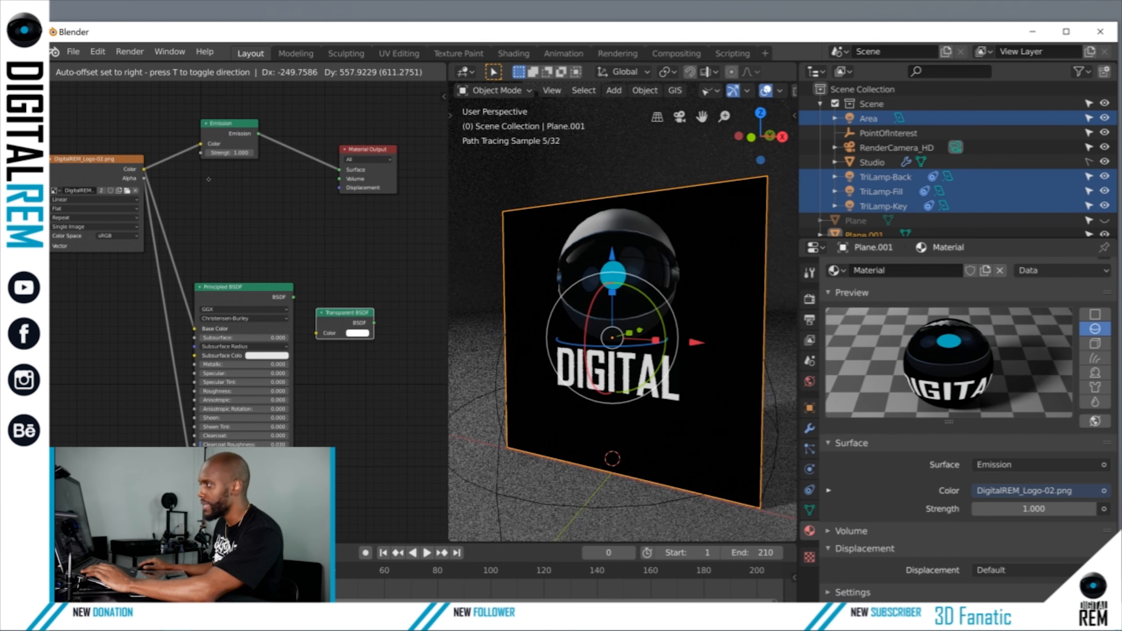
pyautogui.click(202, 202)
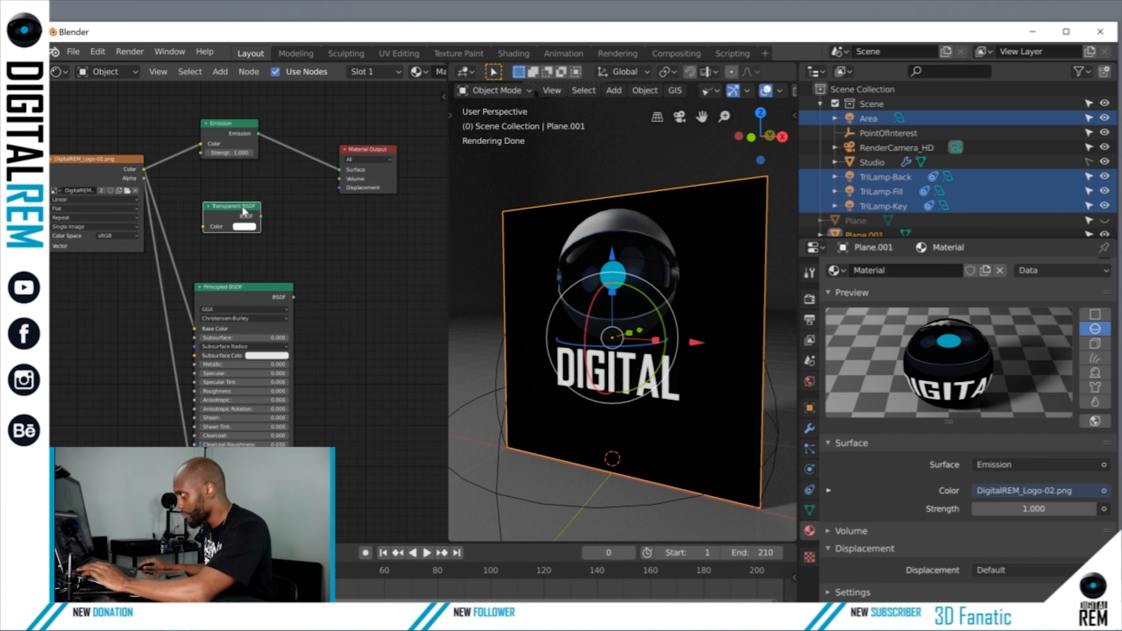
# - Lower the Transparent BSDF node slightly, try linking its output to the Material Output's Surface, and undo that link
pyautogui.moveTo(251, 207); pyautogui.dragTo(231, 220)
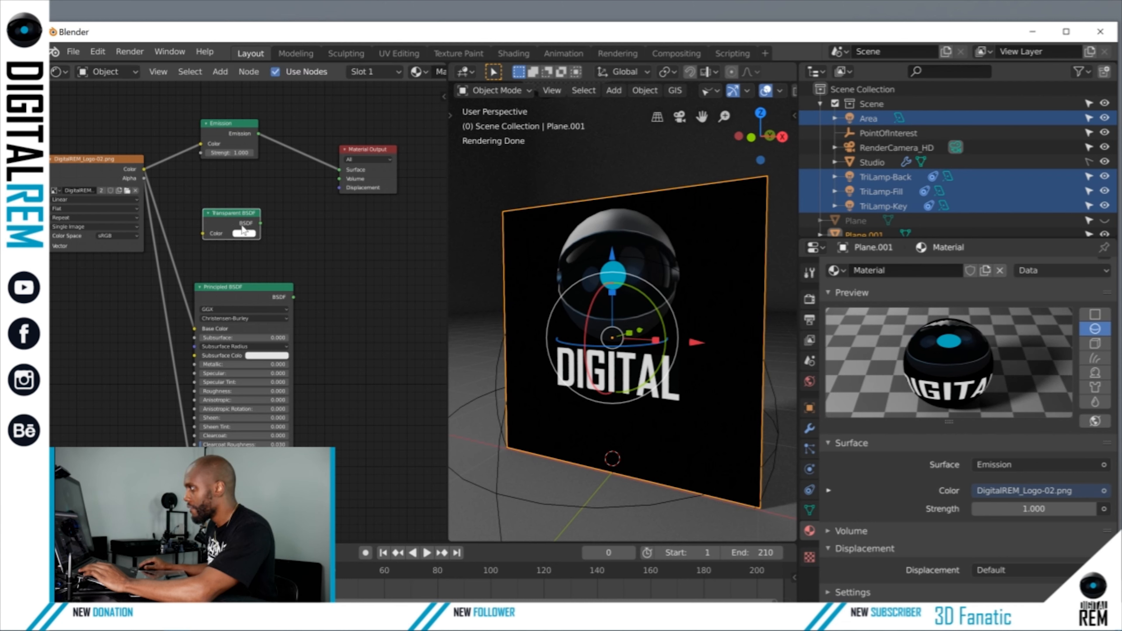
pyautogui.moveTo(260, 222); pyautogui.dragTo(335, 172)
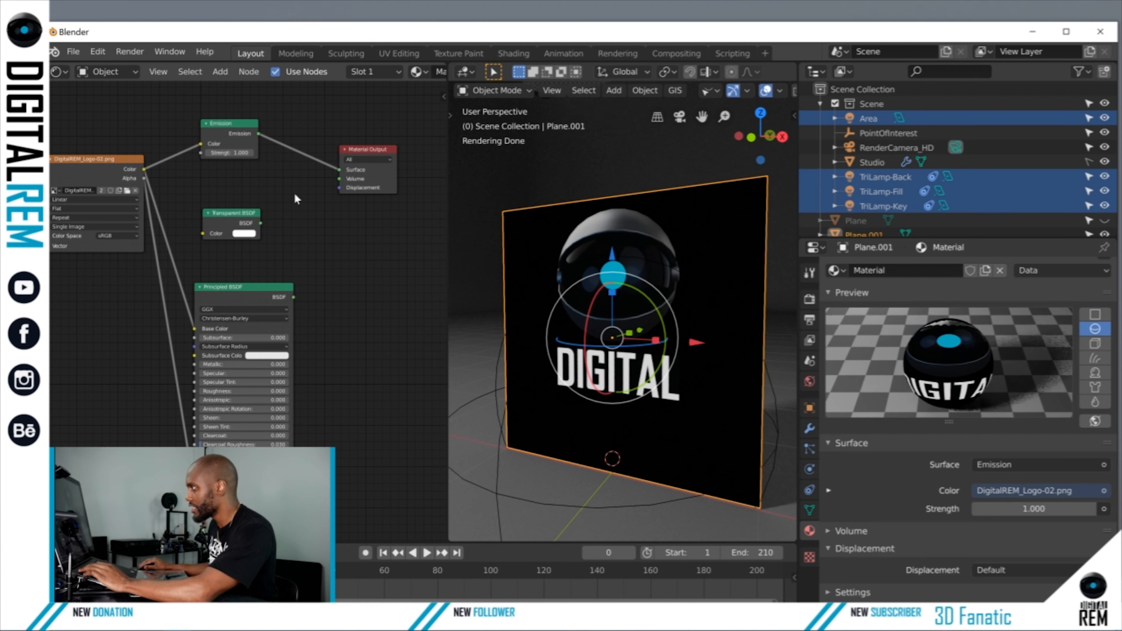
pyautogui.click(258, 225)
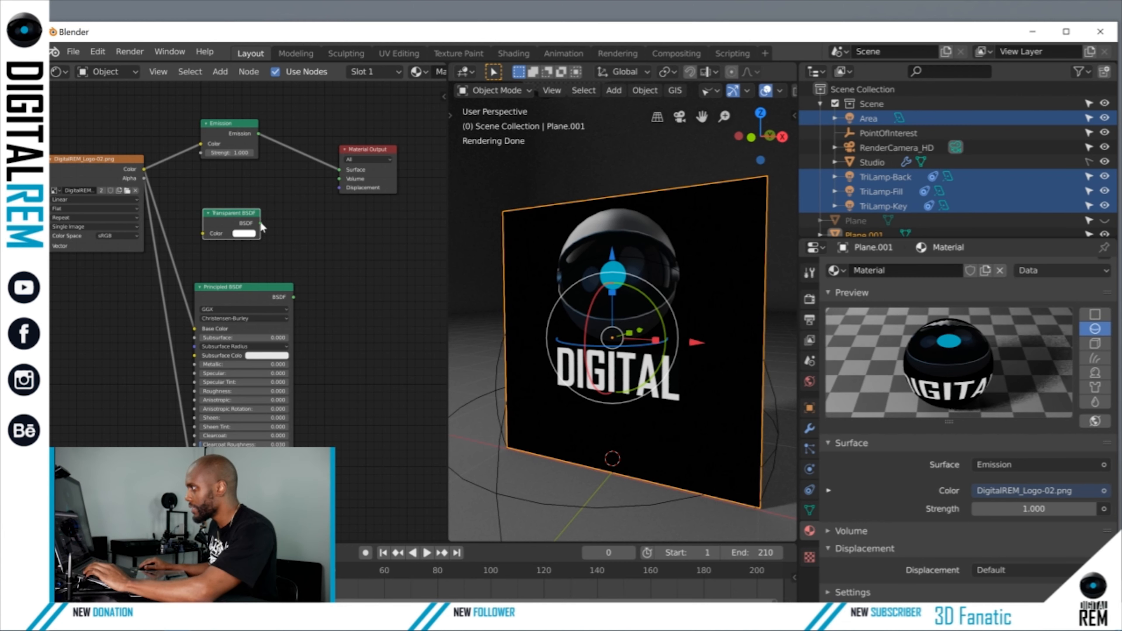
pyautogui.moveTo(260, 223); pyautogui.dragTo(343, 170)
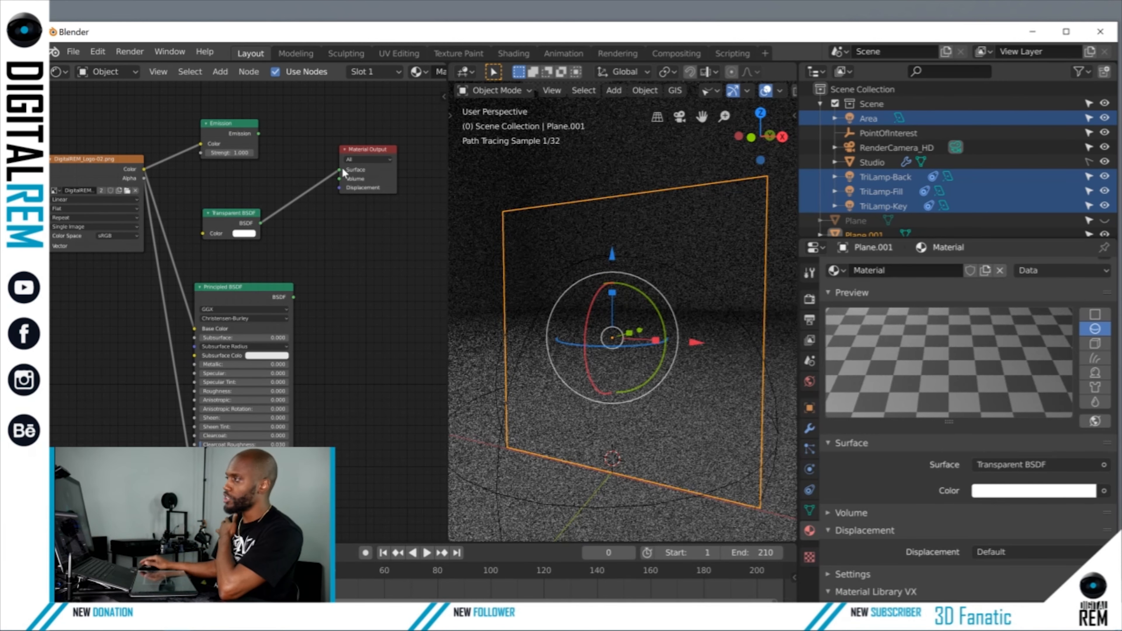
pyautogui.hotkey('ctrl', 'z')
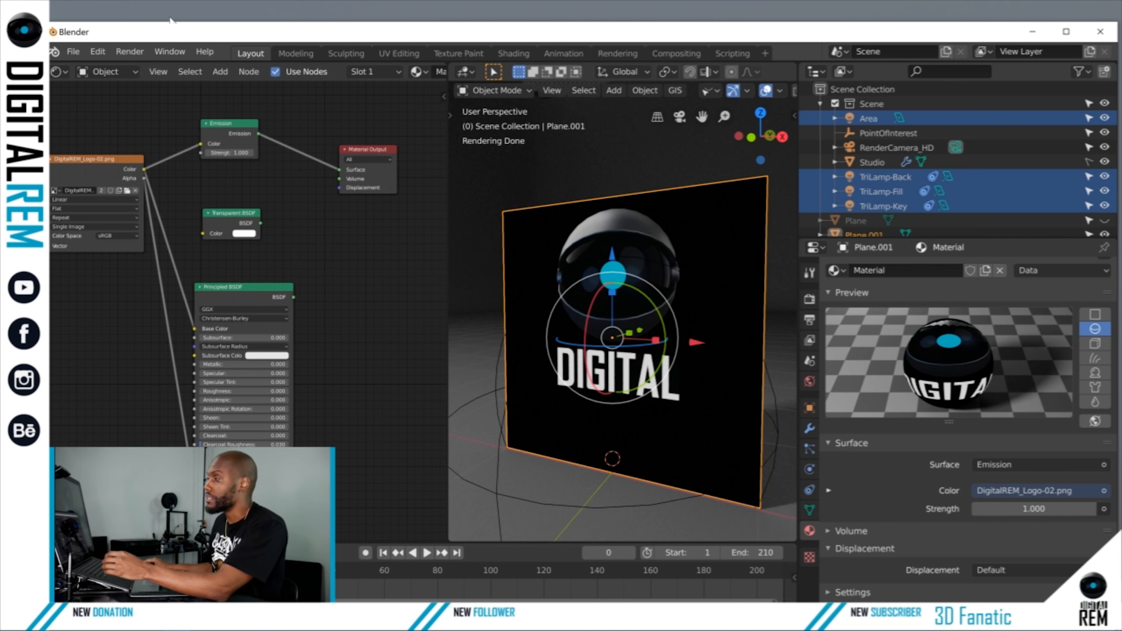
# - Add a Mix Shader node between the Emission node and the Material Output
pyautogui.click(245, 72)
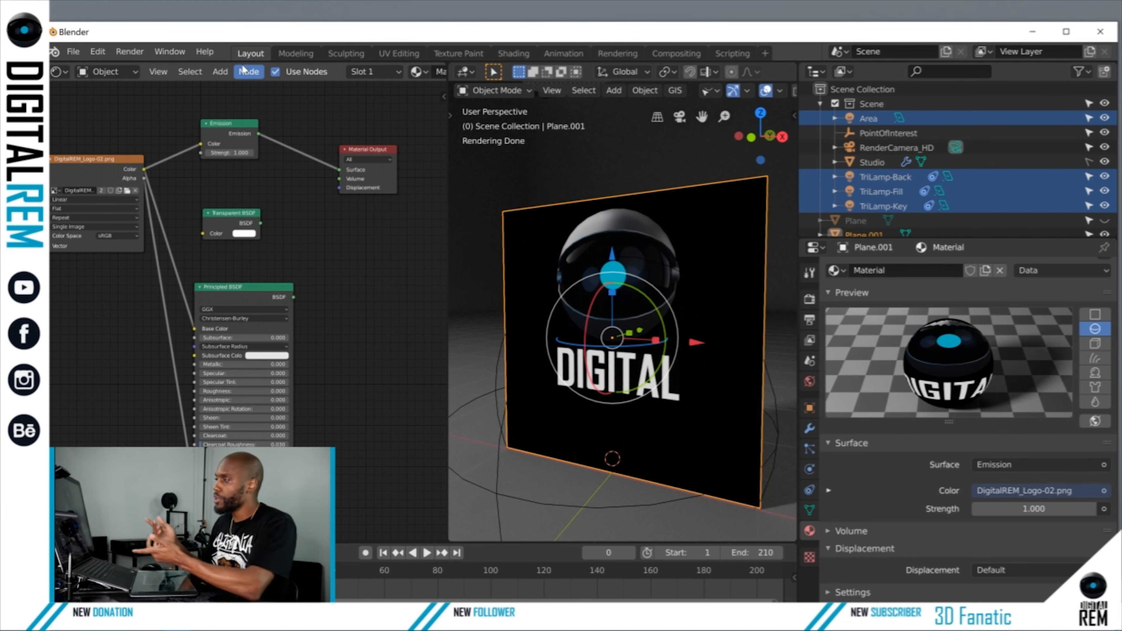
pyautogui.click(219, 72)
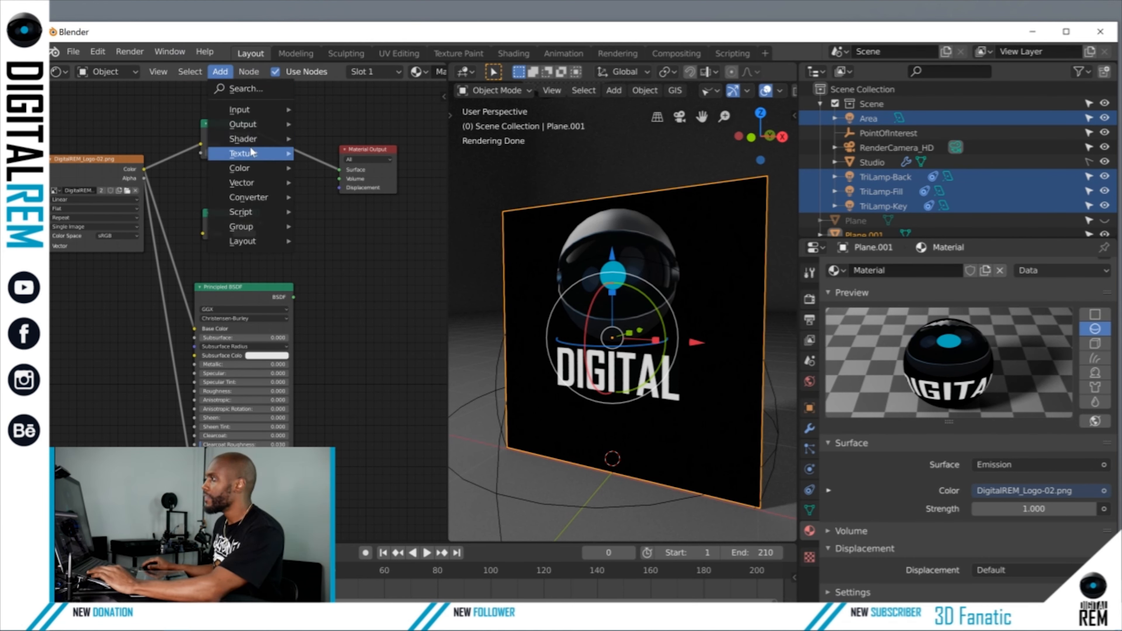
pyautogui.moveTo(252, 152)
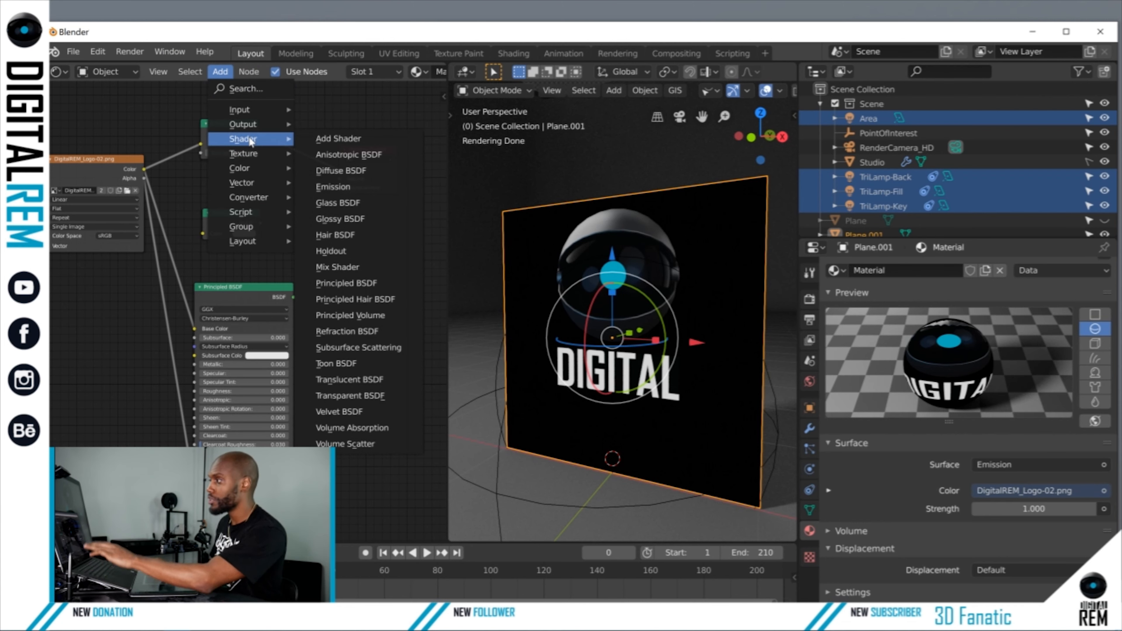
pyautogui.click(336, 267)
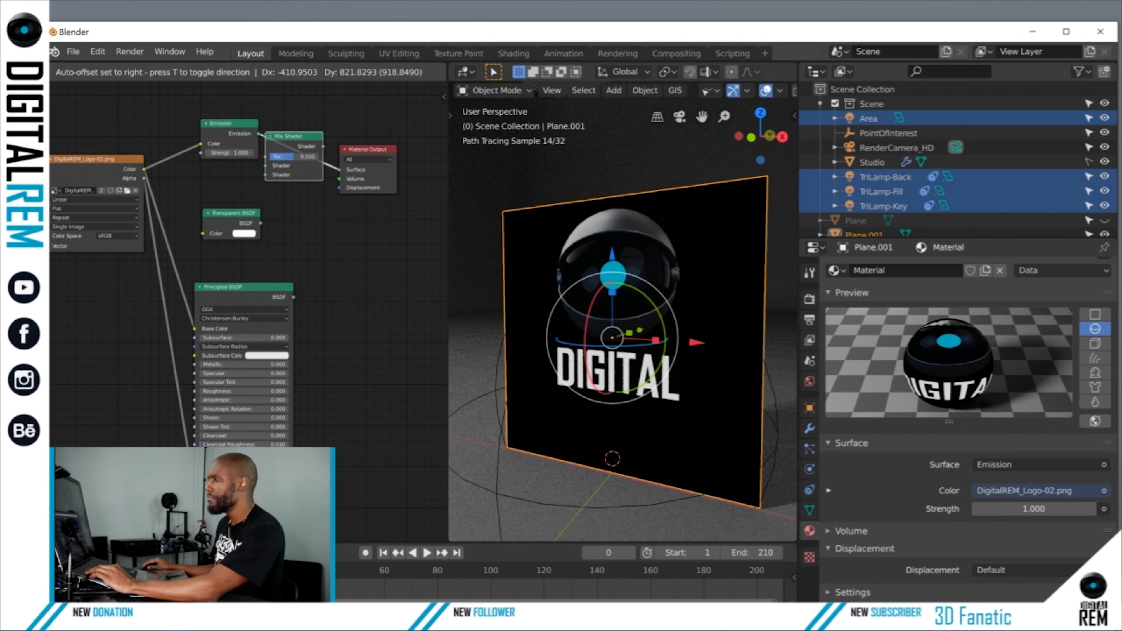
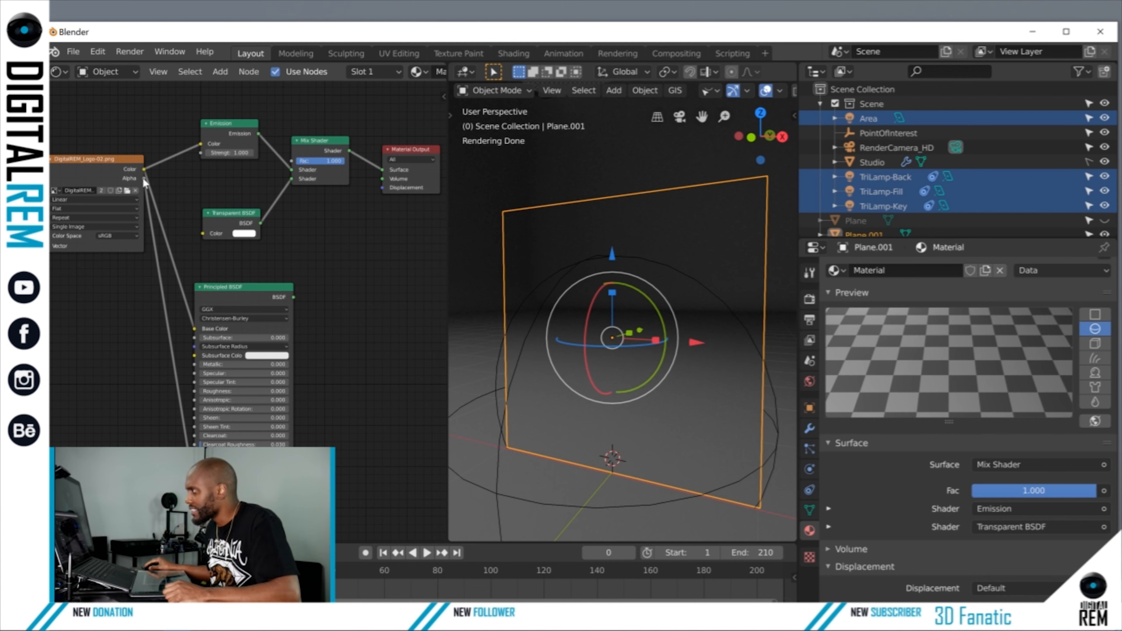
# - Preview the logo texture's Alpha directly on the Material Output's Surface, and reconnect the Mix Shader's output there
pyautogui.moveTo(143, 179); pyautogui.dragTo(181, 179)
pyautogui.moveTo(351, 166); pyautogui.dragTo(383, 170)
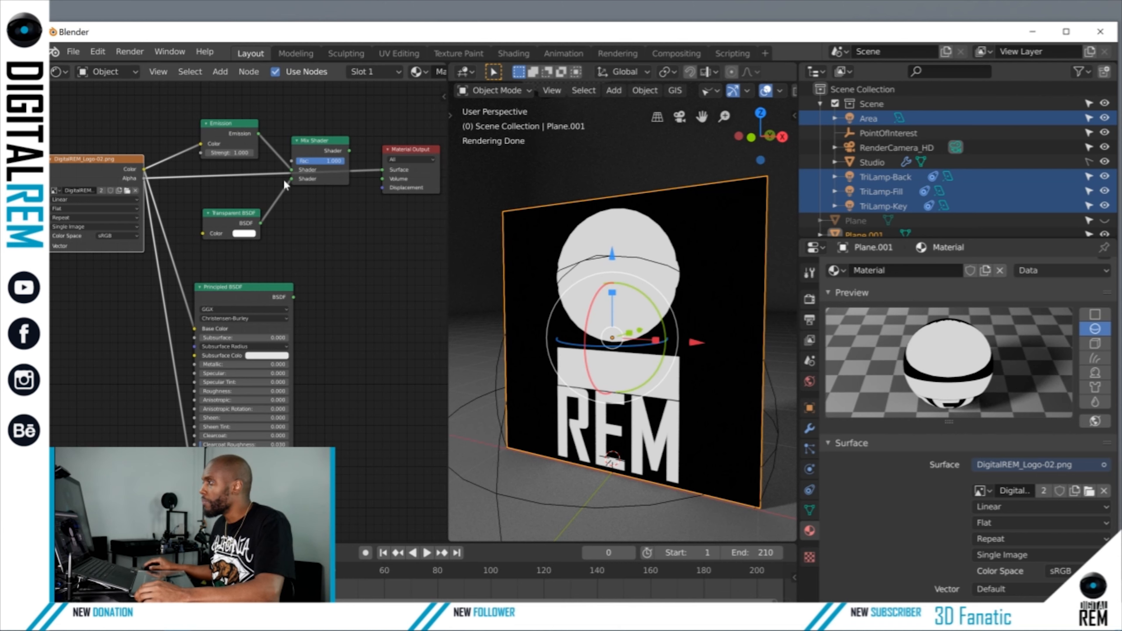
pyautogui.click(305, 137)
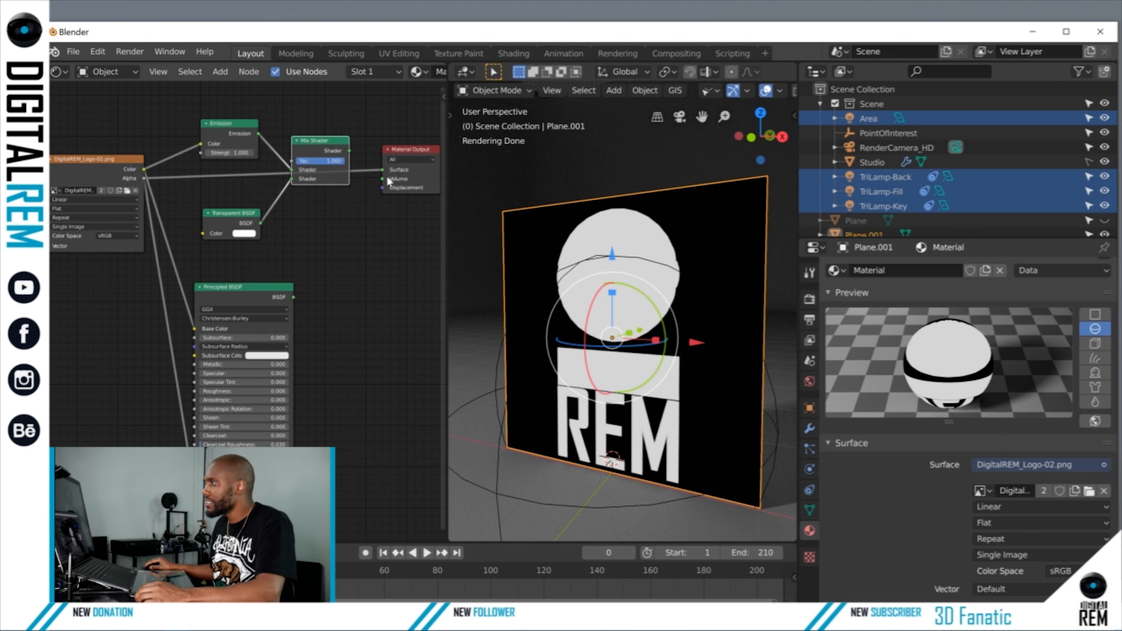
pyautogui.click(303, 188)
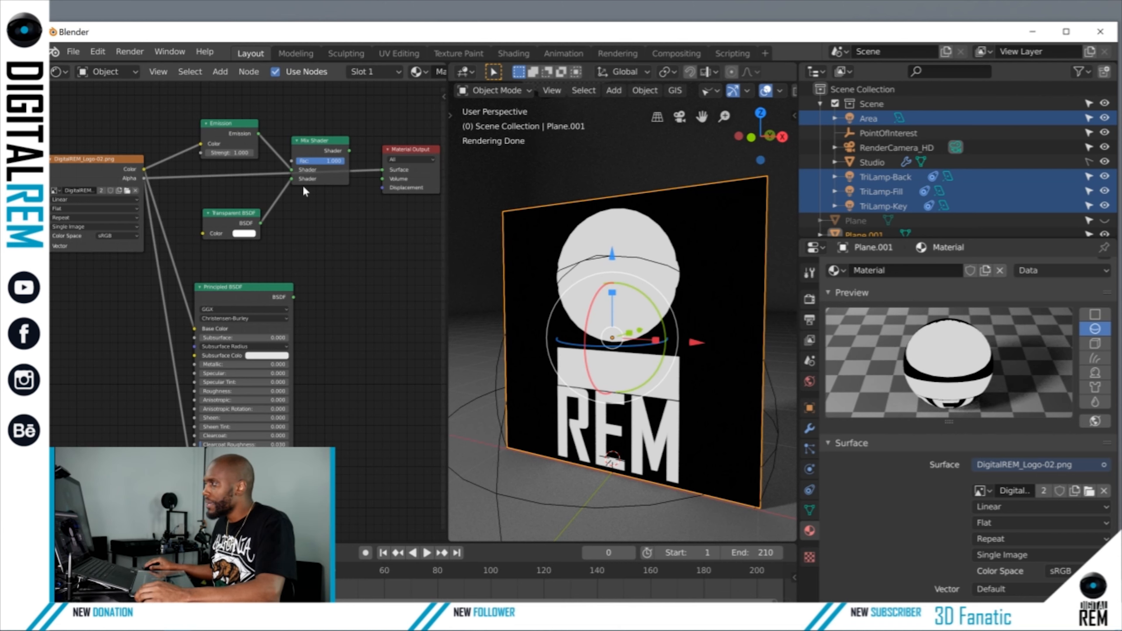
pyautogui.moveTo(337, 173); pyautogui.dragTo(359, 175)
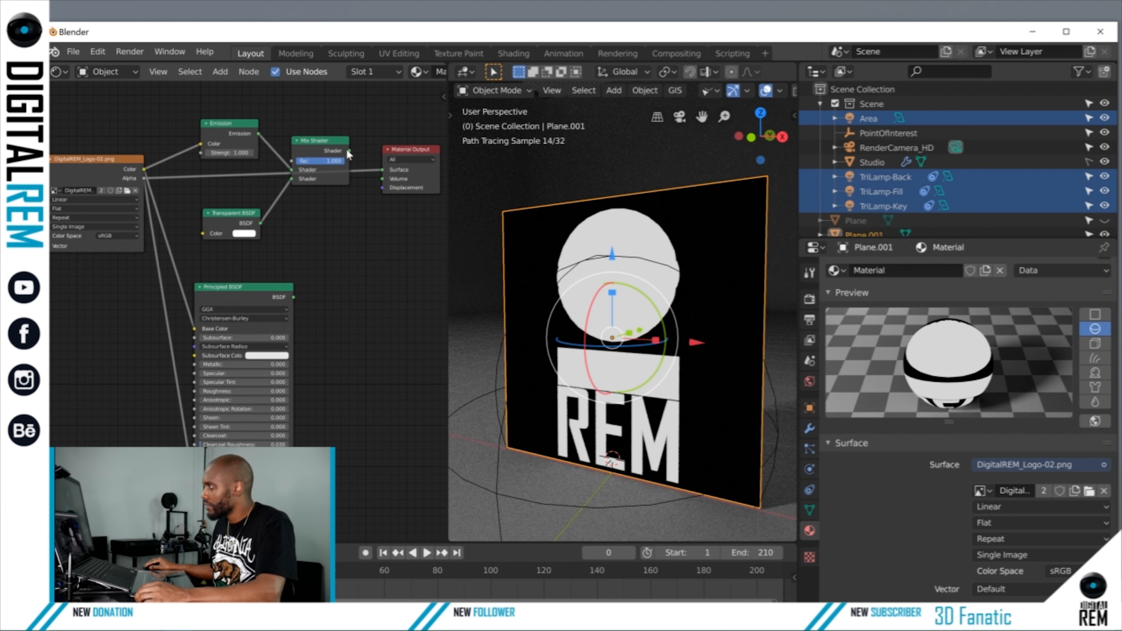
pyautogui.moveTo(347, 151); pyautogui.dragTo(382, 167)
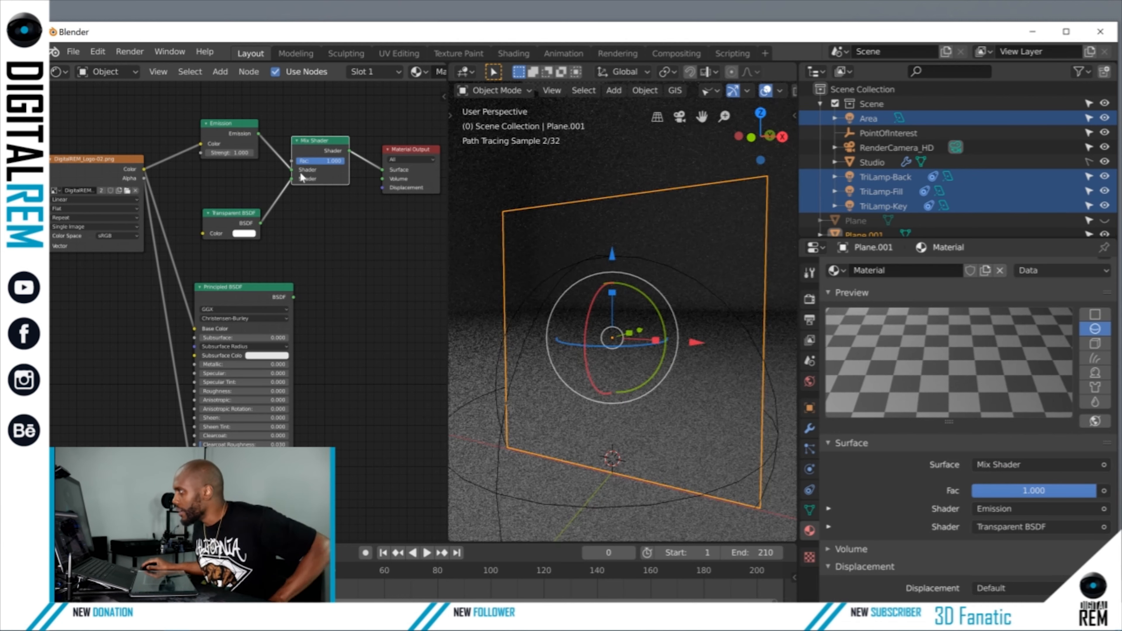
# - Set the Mix Shader's Fac to 0.5 to blend the Emission and Transparent BSDF shaders equally
pyautogui.click(320, 161)
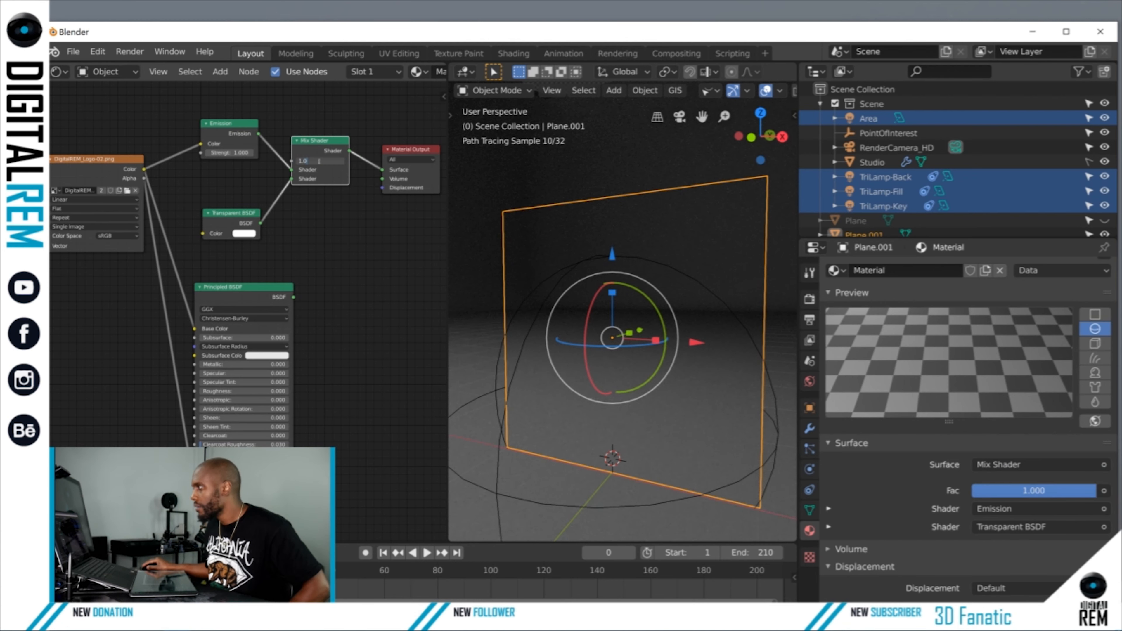
pyautogui.write('.5')
pyautogui.press('Return')
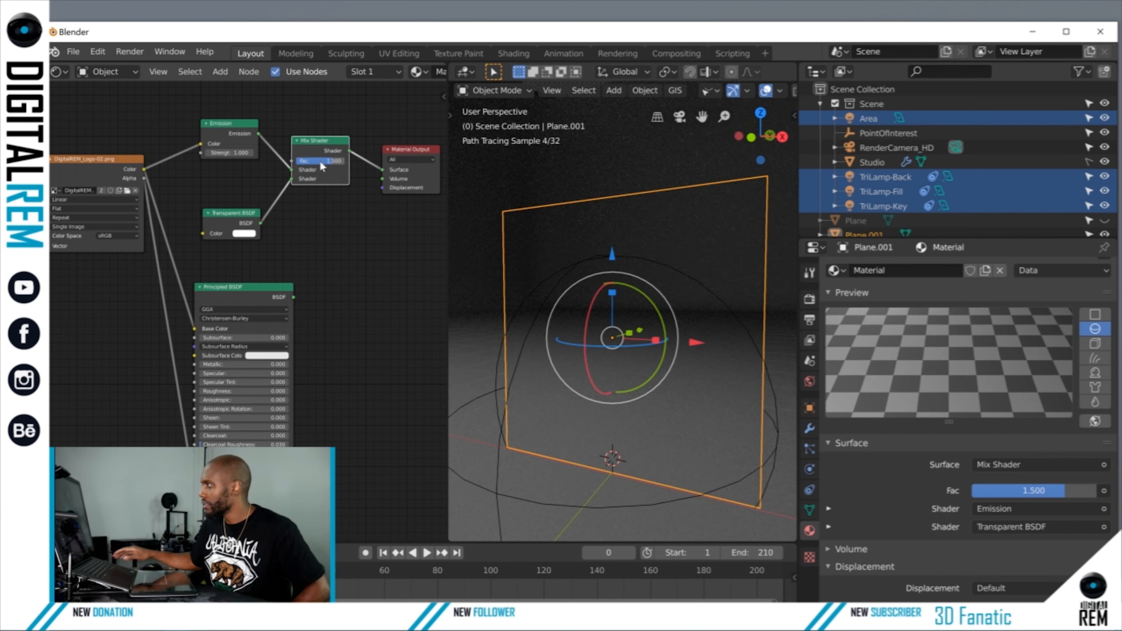
pyautogui.press('BackSpace')
pyautogui.click(320, 161)
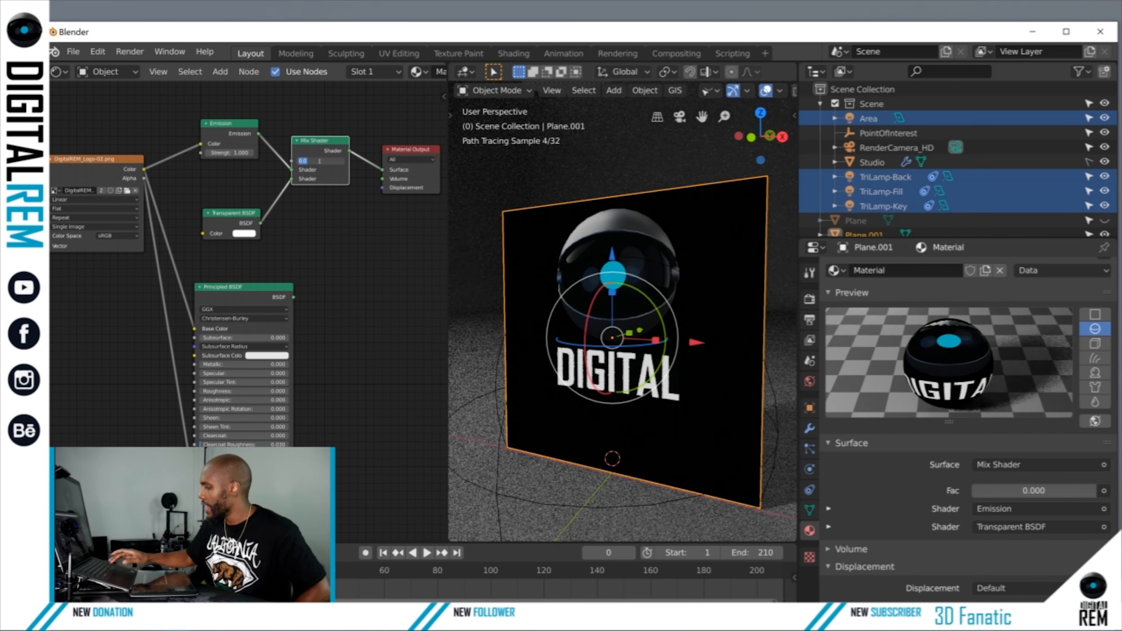
pyautogui.press('BackSpace')
pyautogui.write('.5')
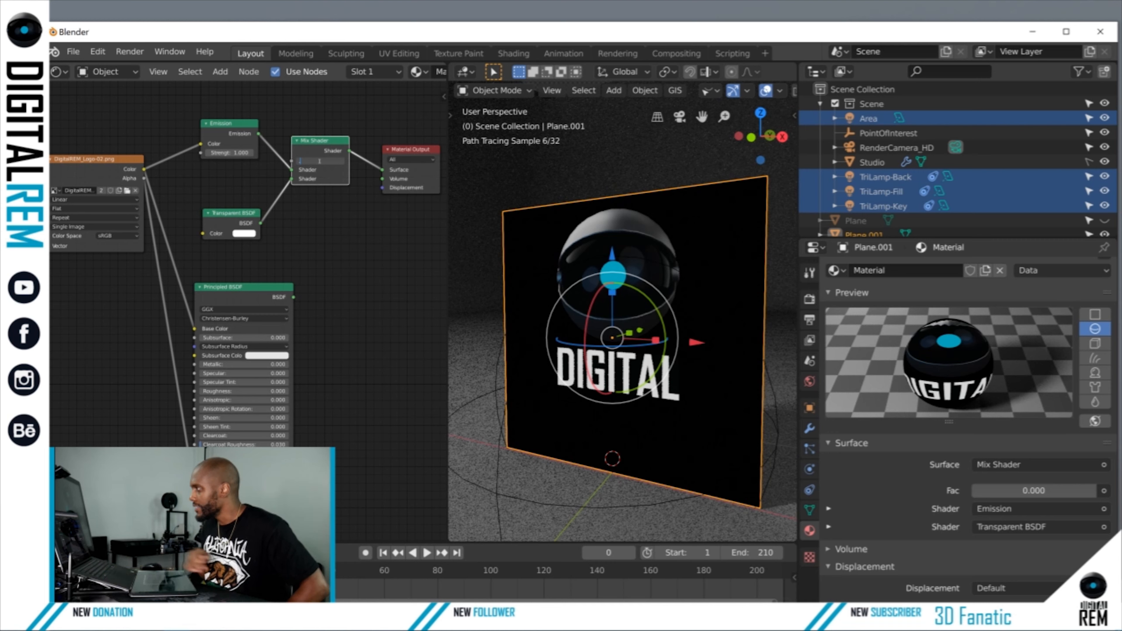
pyautogui.press('Return')
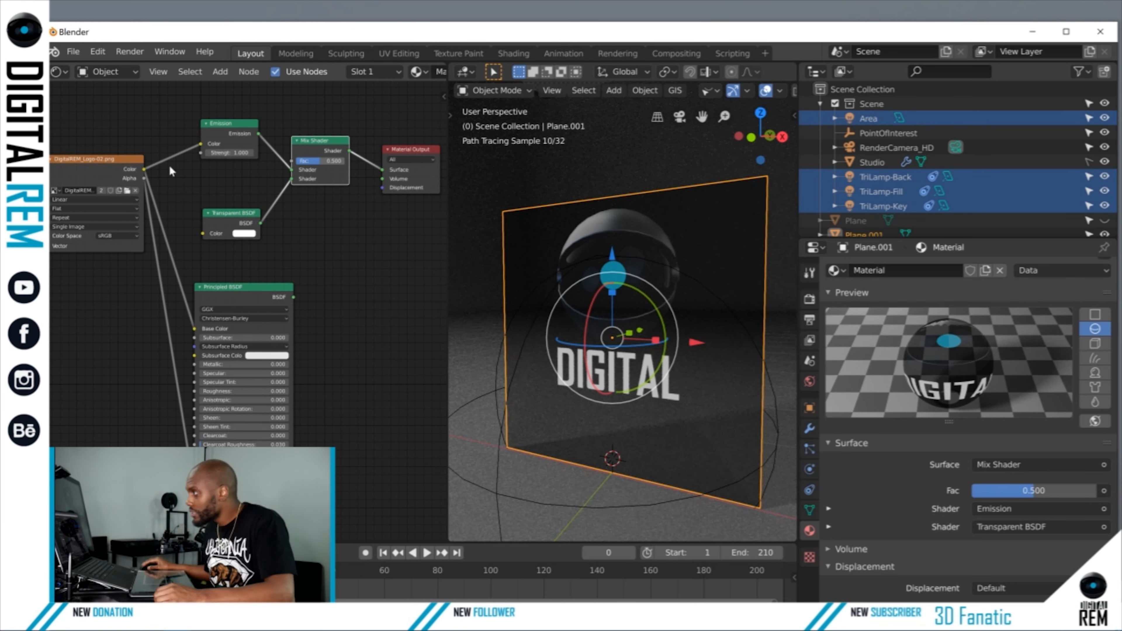
# - Link the logo texture's Alpha output to the Mix Shader's Fac input
pyautogui.moveTo(143, 178); pyautogui.dragTo(290, 162)
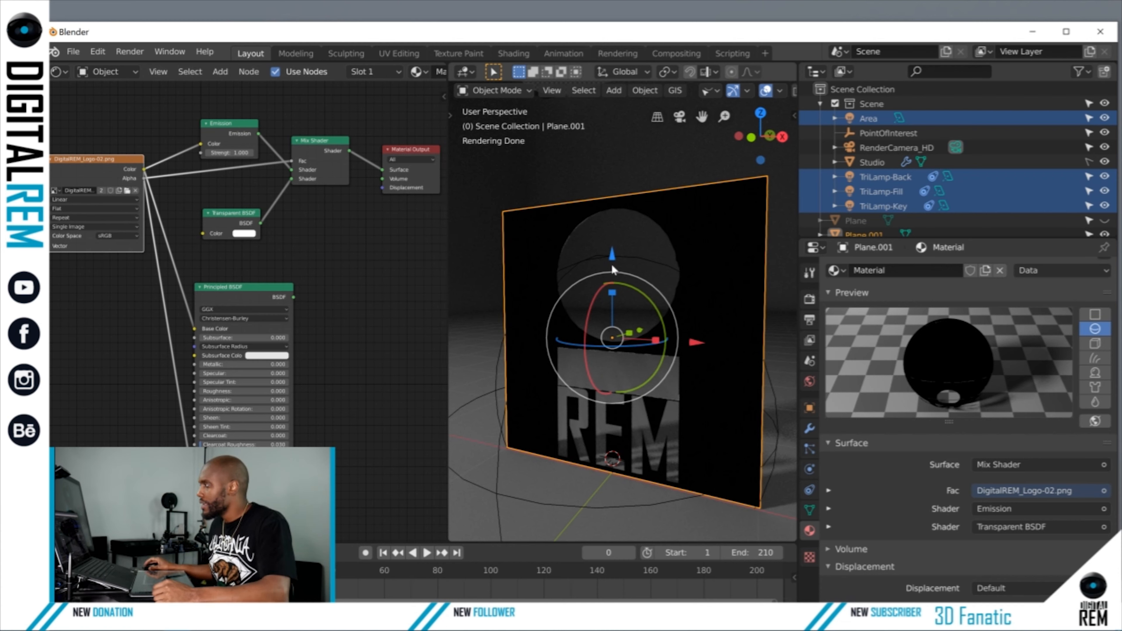
pyautogui.moveTo(625, 259); pyautogui.dragTo(618, 257, button='middle')
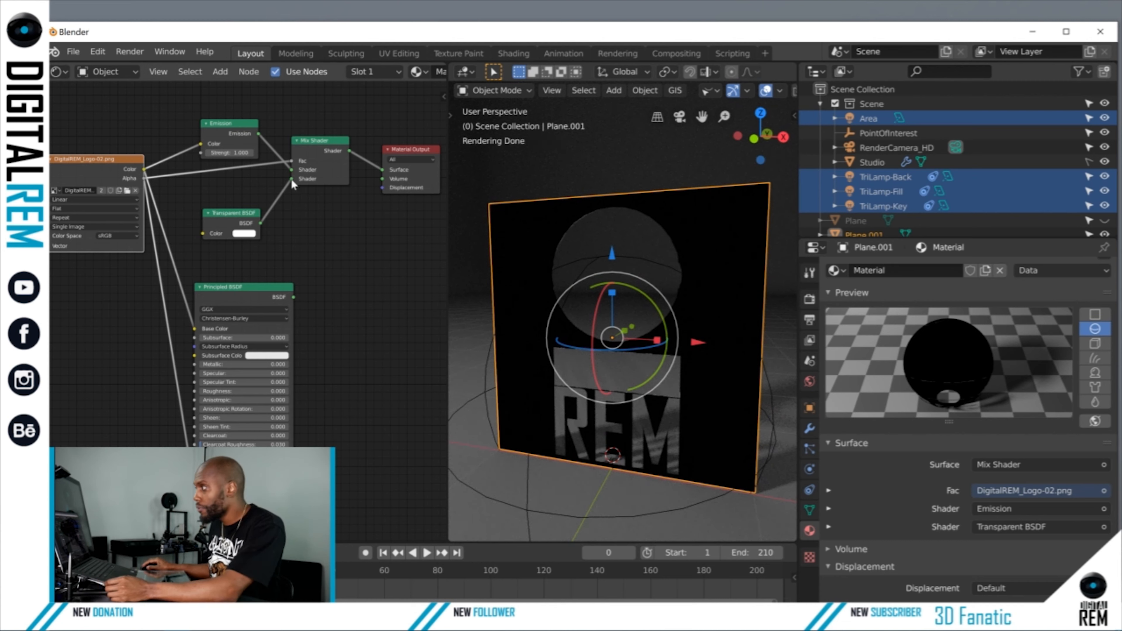
# - Swap the Emission and Transparent BSDF inputs of the Mix Shader to compare the result, and swap them back
pyautogui.moveTo(291, 170); pyautogui.dragTo(292, 179)
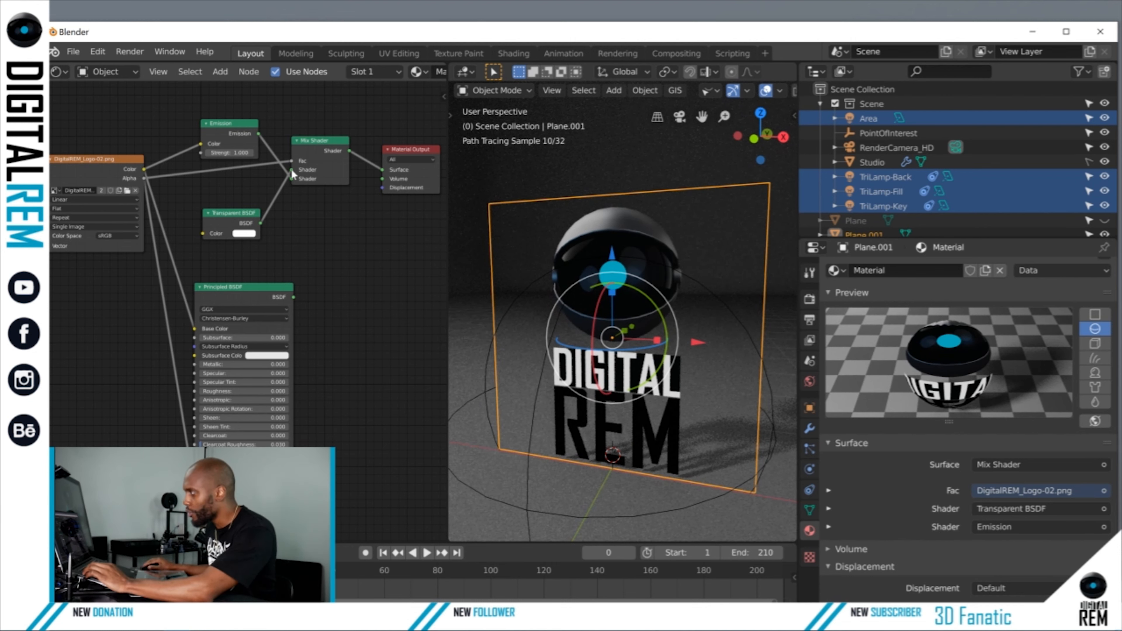
pyautogui.click(291, 182)
pyautogui.moveTo(292, 181); pyautogui.dragTo(293, 182)
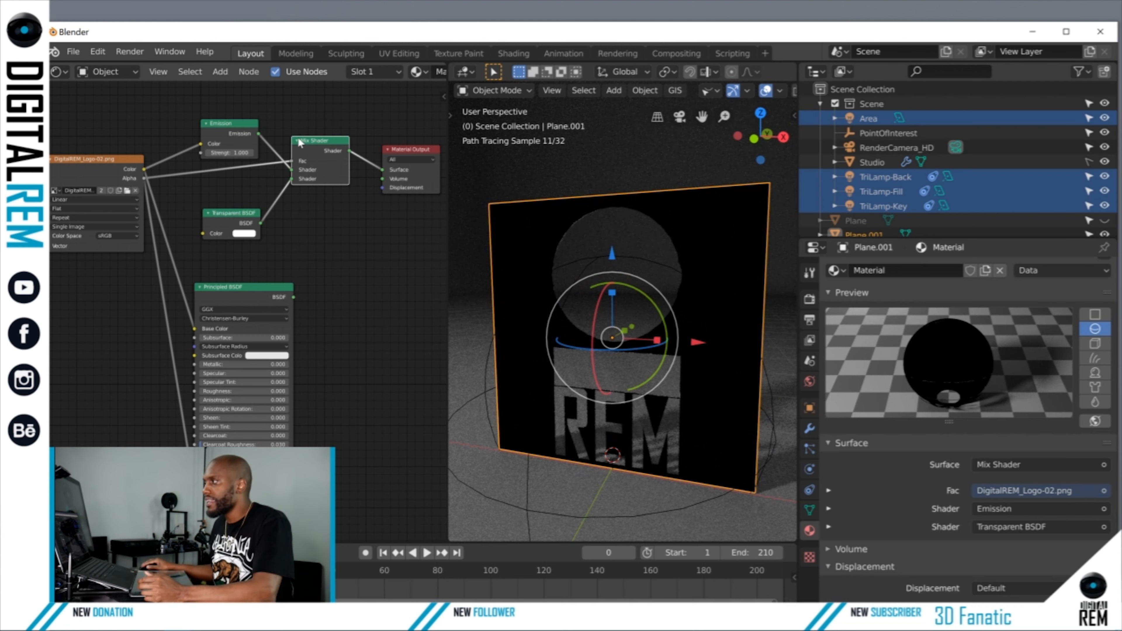
# - Shift the Mix Shader and insert an Invert node on the link between the logo's Alpha and the Mix Shader's Fac
pyautogui.moveTo(289, 134); pyautogui.dragTo(292, 138)
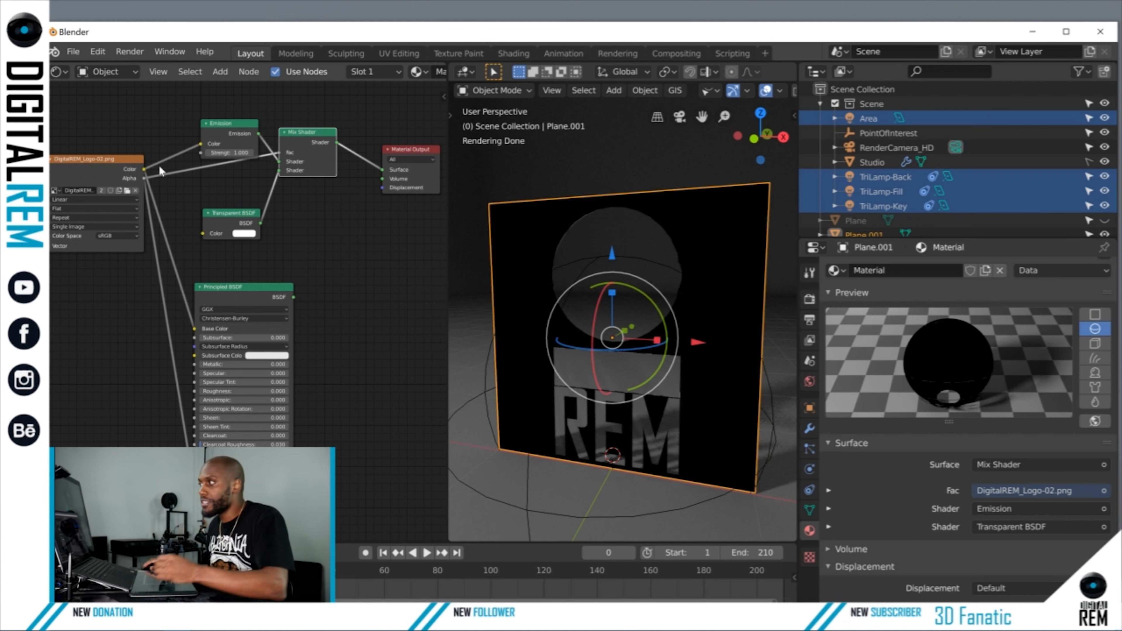
pyautogui.click(223, 75)
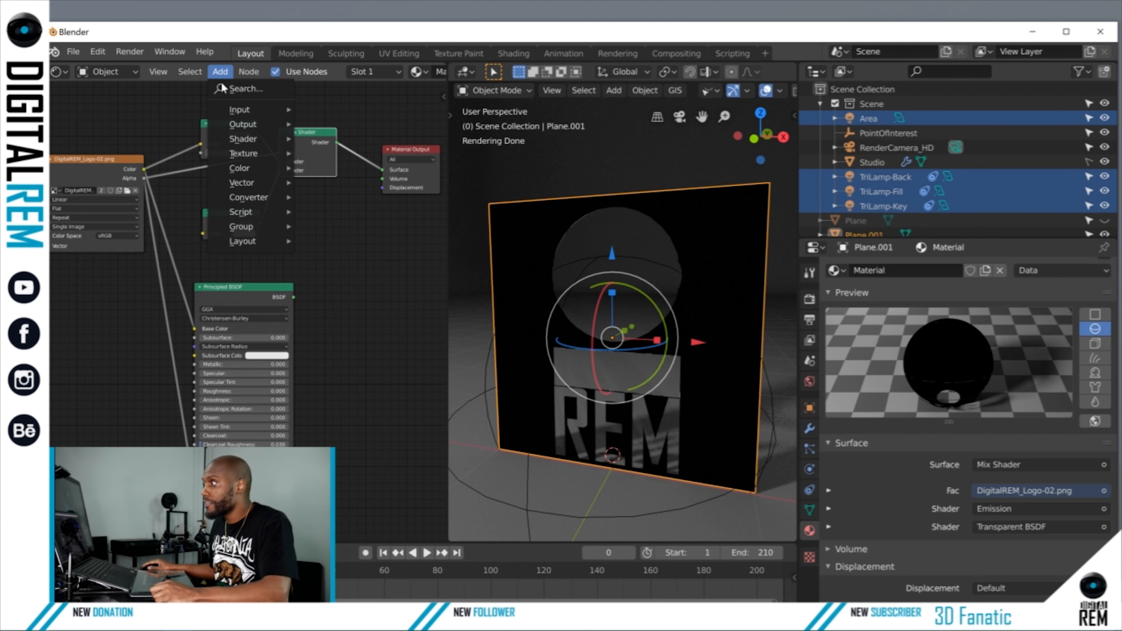
pyautogui.moveTo(261, 169)
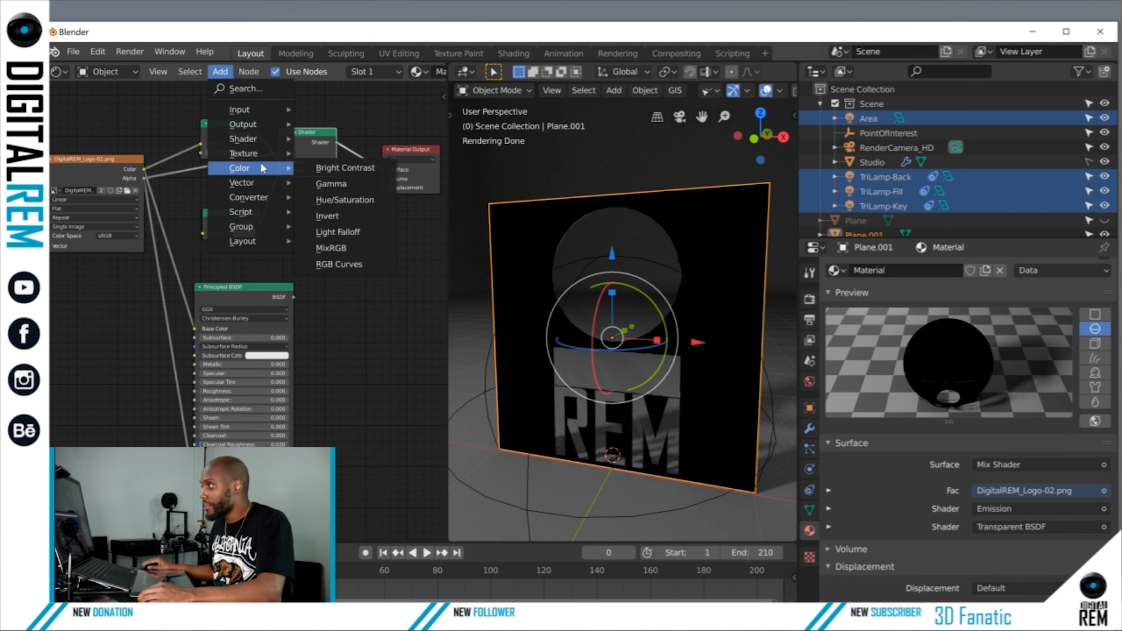
pyautogui.click(327, 216)
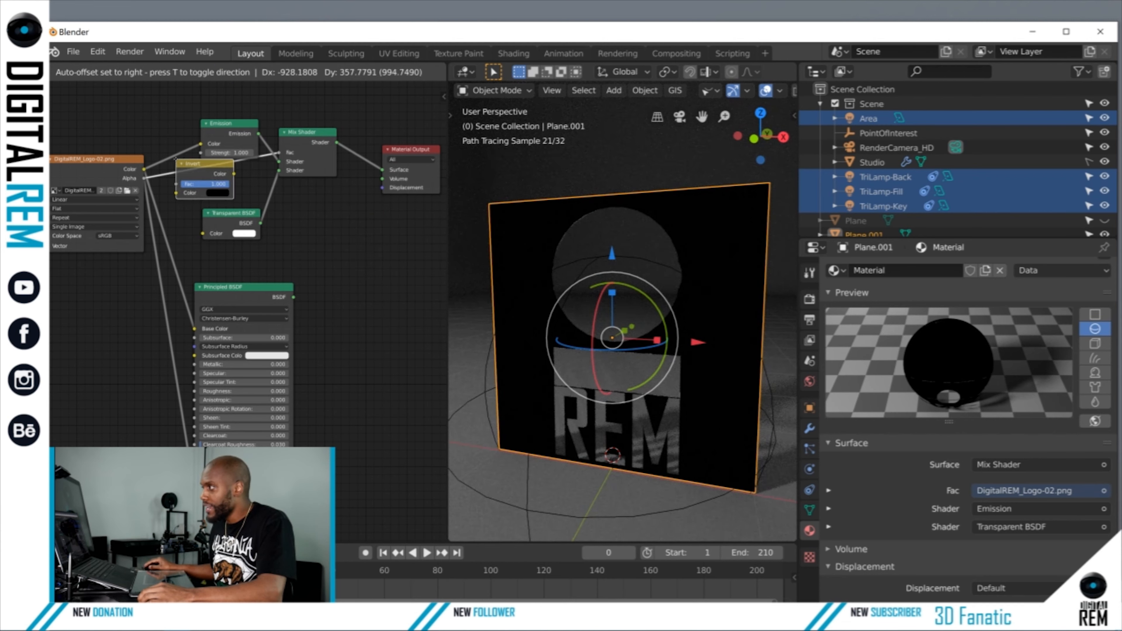
pyautogui.click(175, 166)
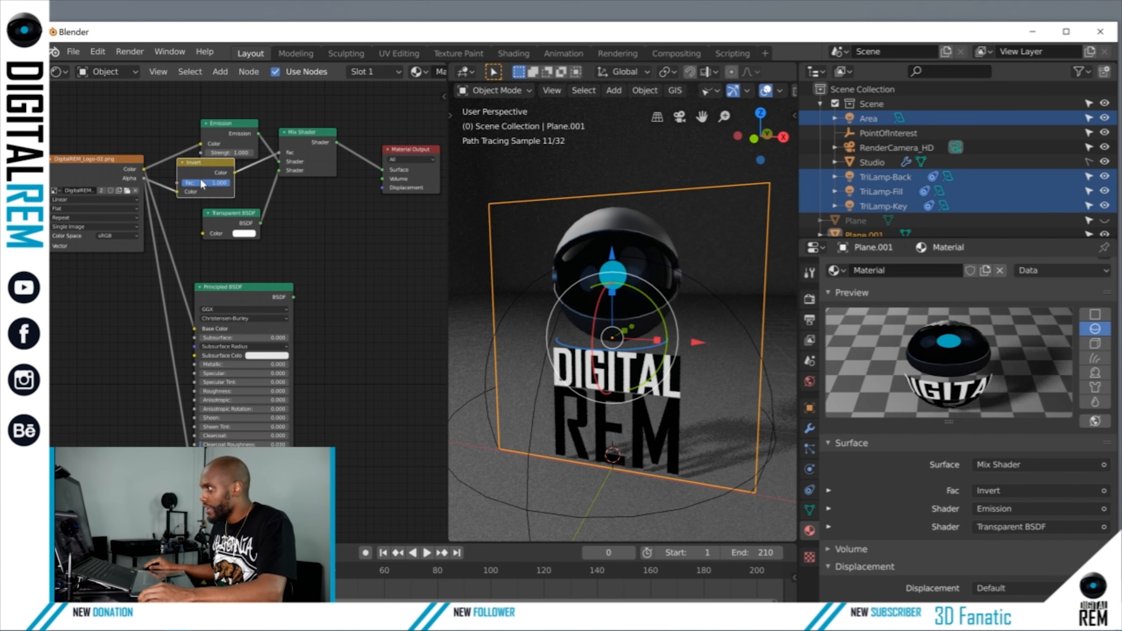
pyautogui.moveTo(210, 163); pyautogui.dragTo(197, 168)
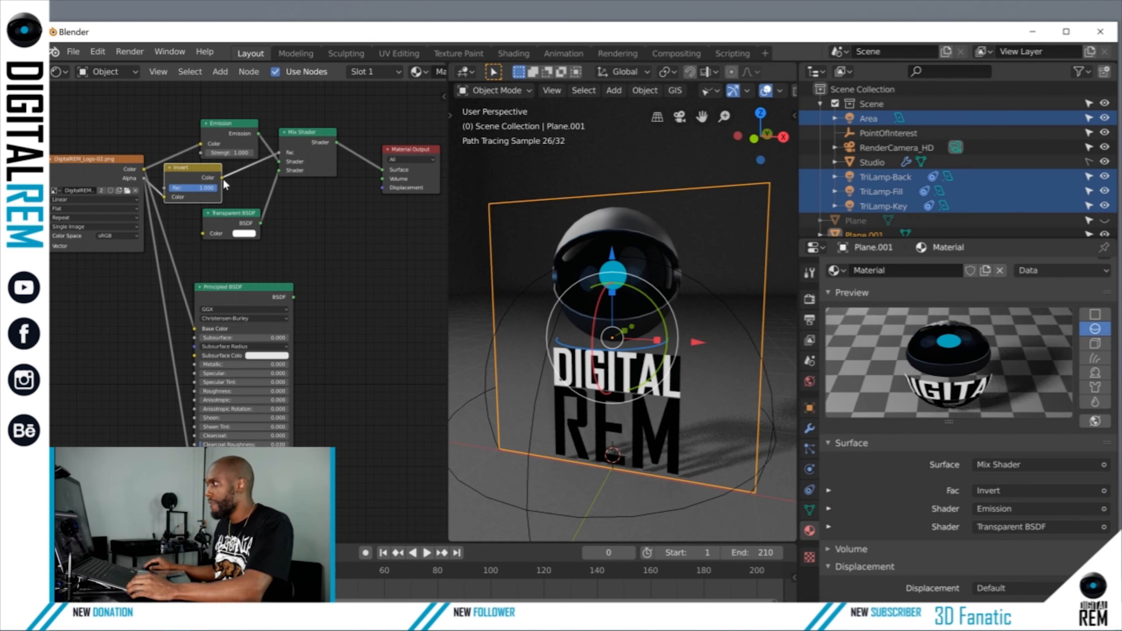
# - Preview the Invert node's Color on the Material Output's Surface, muting and unmuting the node to compare the mask
pyautogui.moveTo(221, 177); pyautogui.dragTo(383, 169)
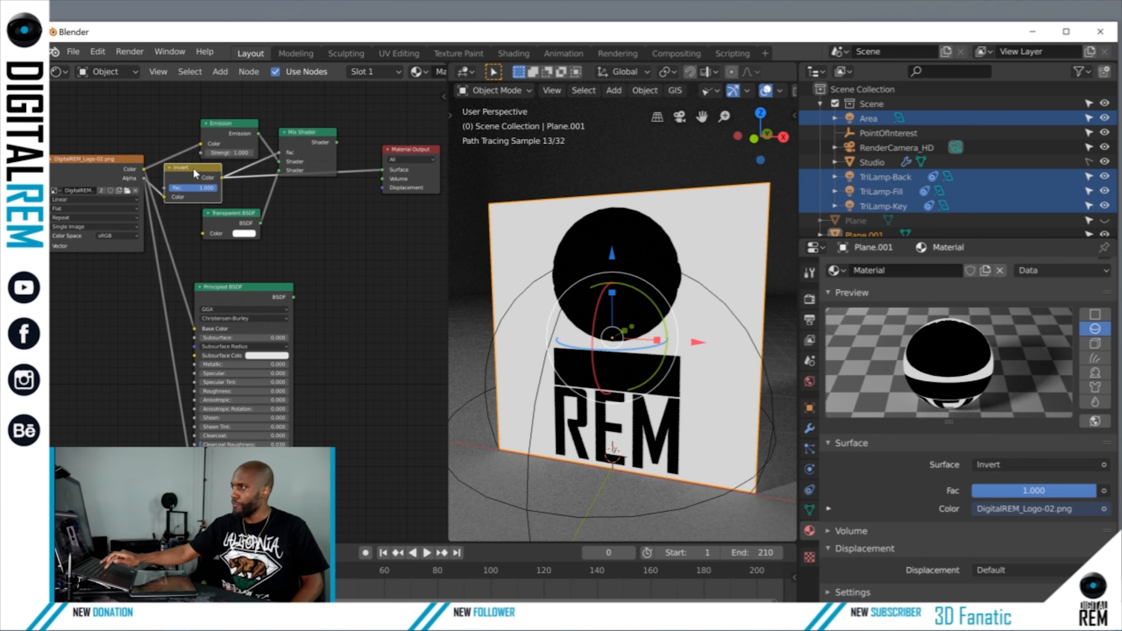
pyautogui.press('m')
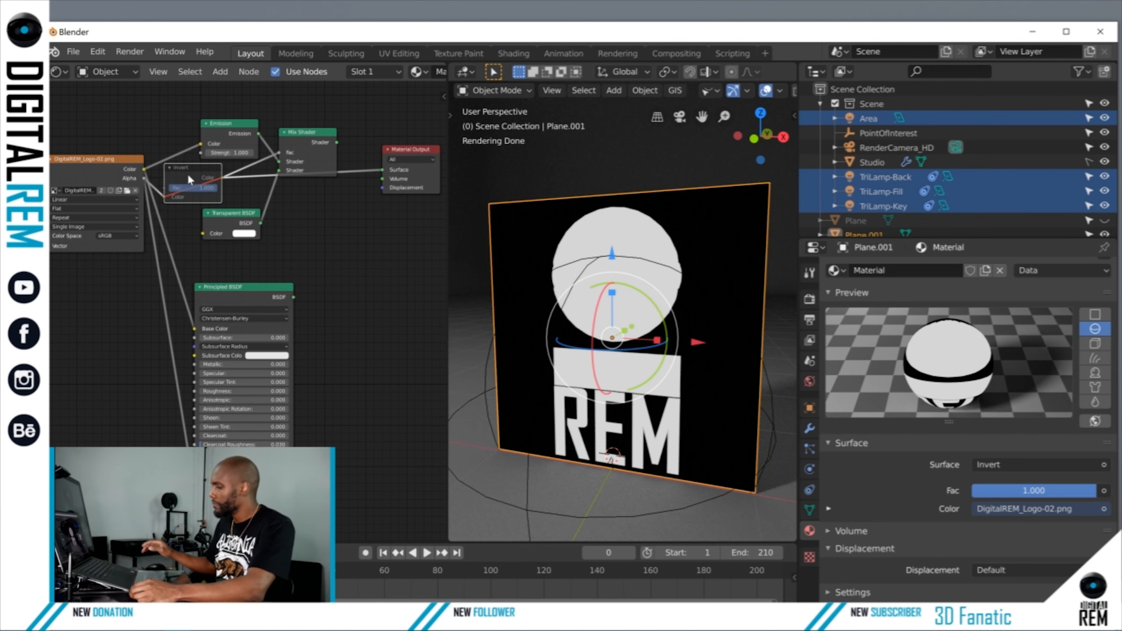
pyautogui.press('m')
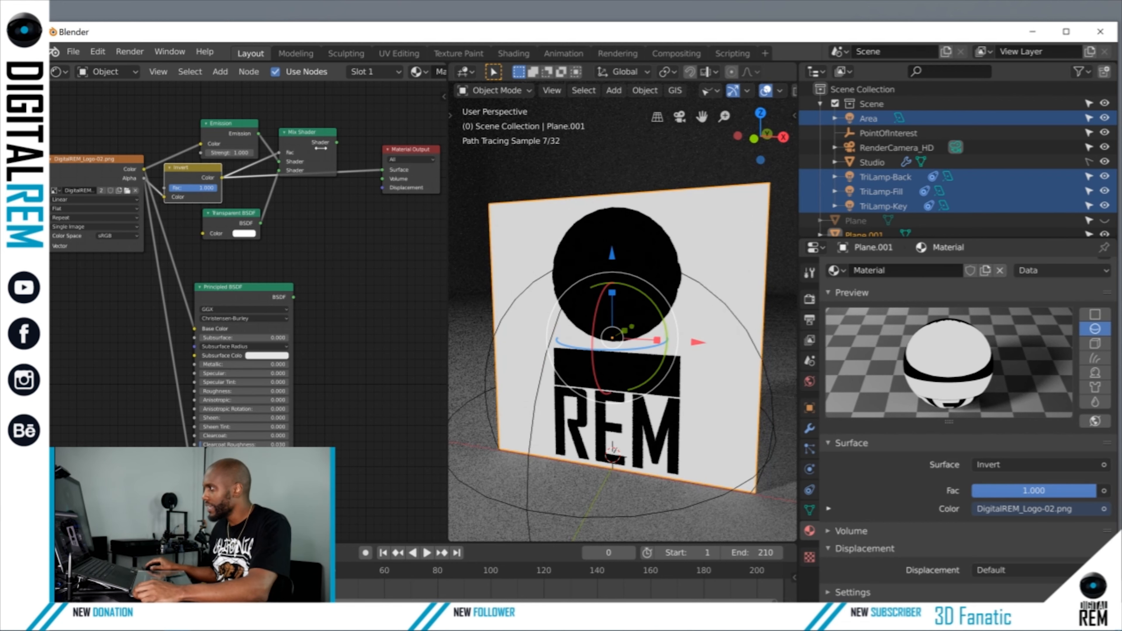
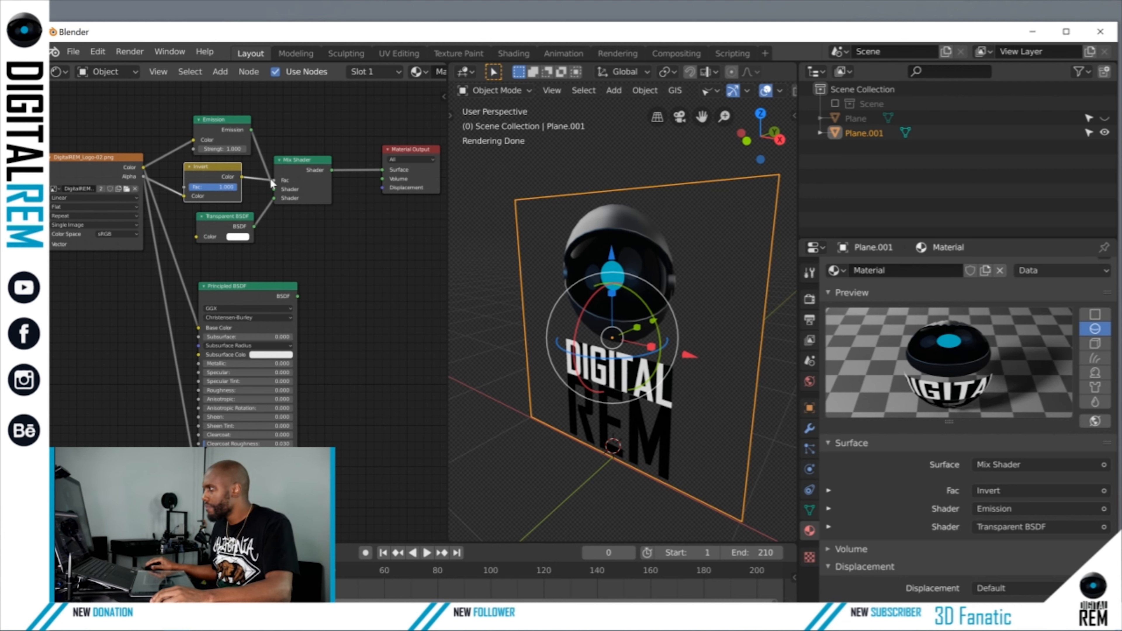
# - Disconnect the Invert node's Color from the Mix Shader's Fac
pyautogui.moveTo(270, 178); pyautogui.dragTo(251, 182)
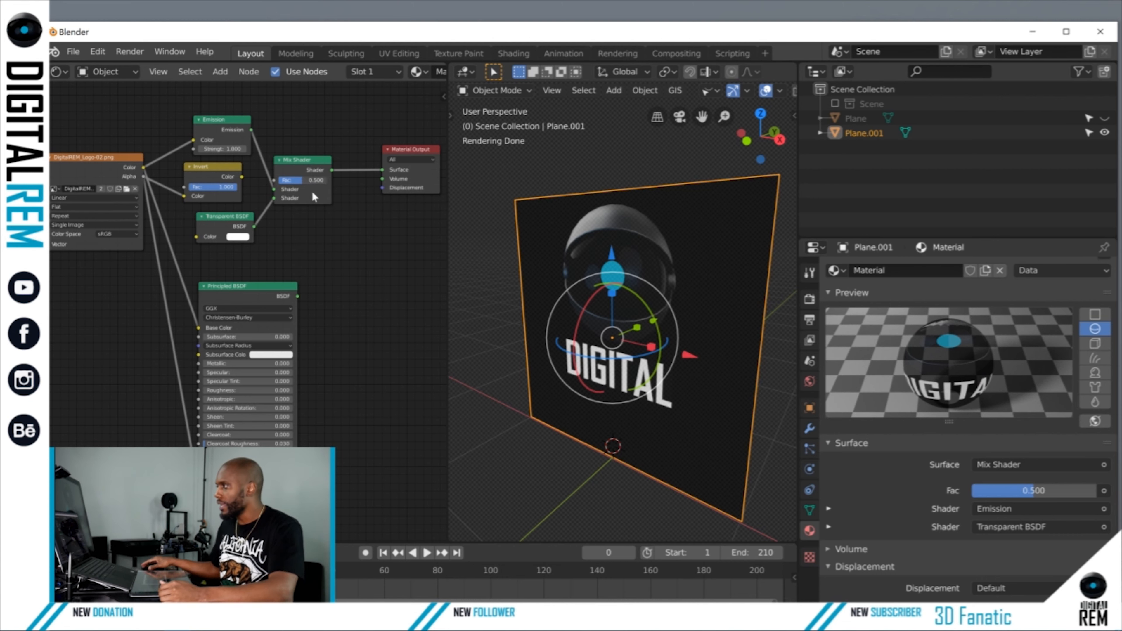
# - Try the Mix Shader's Fac at 1.000 and at 0.000 to compare the two shaders
pyautogui.moveTo(312, 182); pyautogui.dragTo(319, 176)
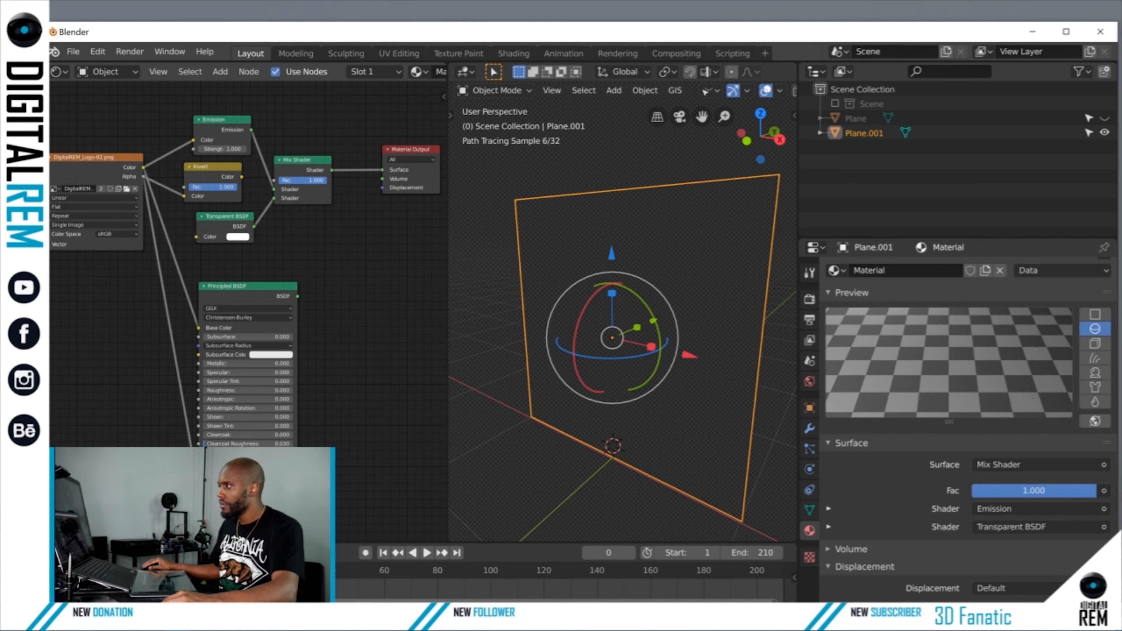
pyautogui.moveTo(327, 183); pyautogui.dragTo(305, 181)
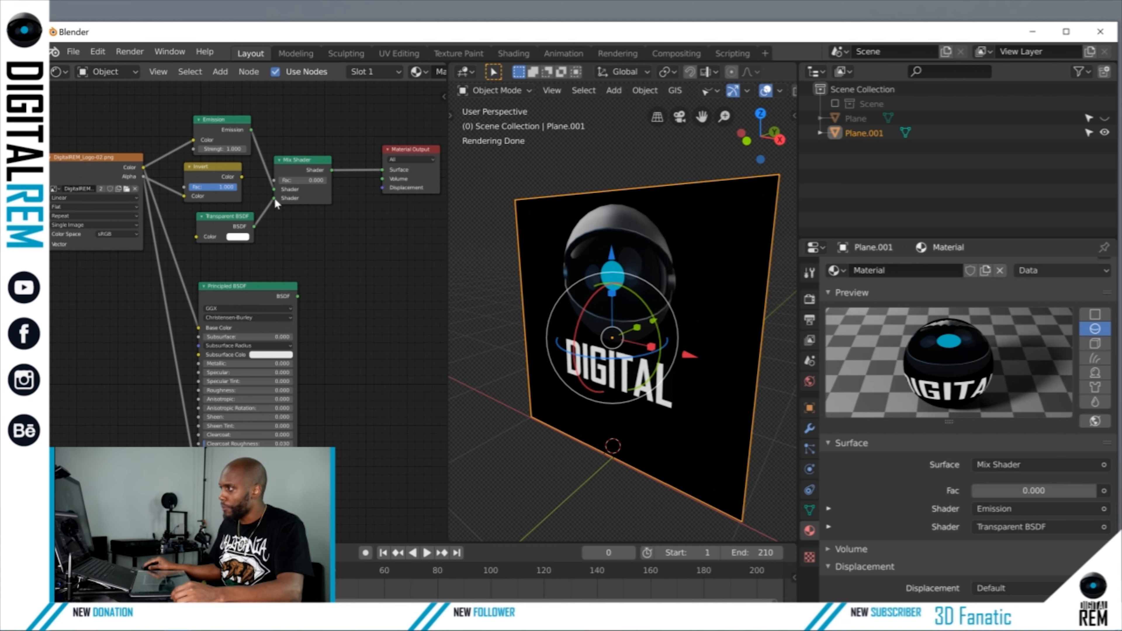
# - Swap the Emission and Transparent BSDF inputs of the Mix Shader and try its Fac at 0.01 and at 1
pyautogui.moveTo(273, 188); pyautogui.dragTo(275, 189)
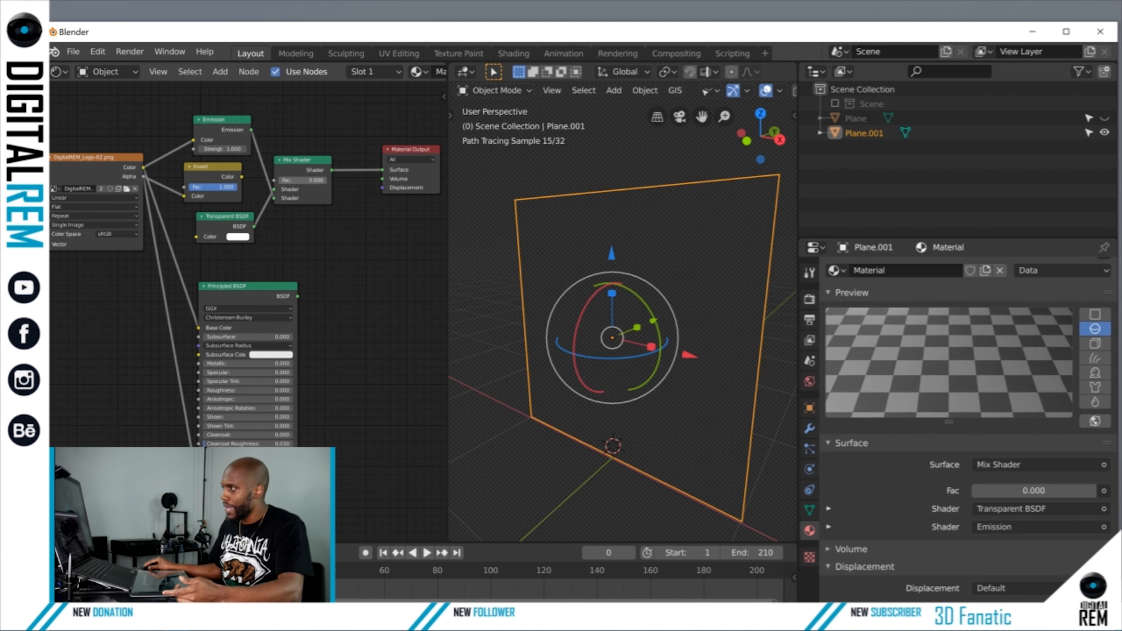
pyautogui.click(297, 182)
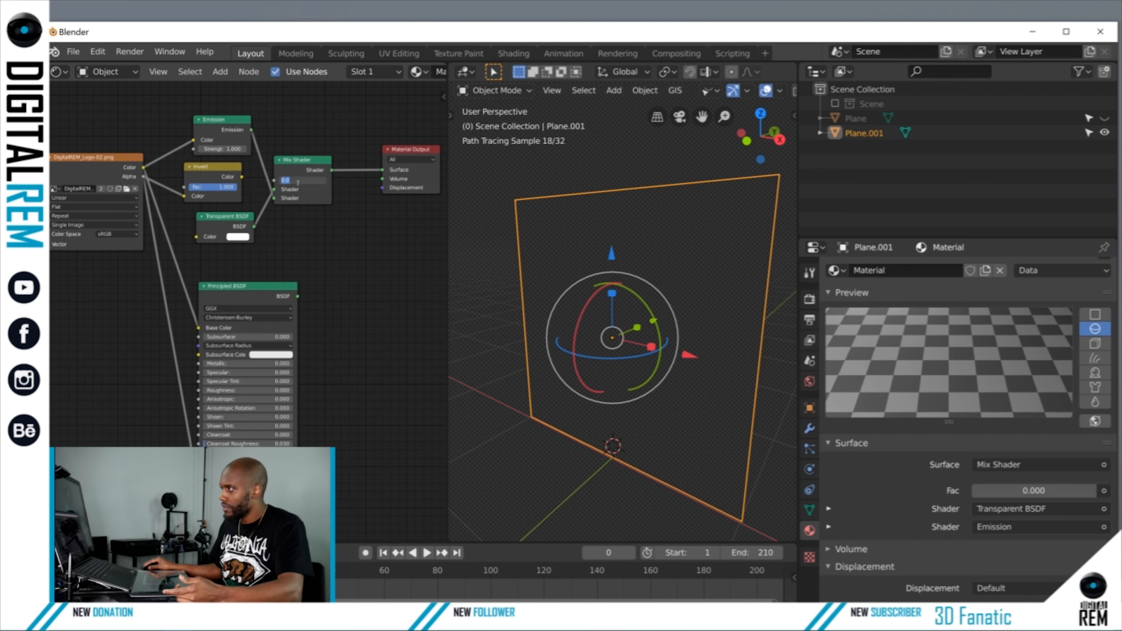
pyautogui.write('.01')
pyautogui.press('Return')
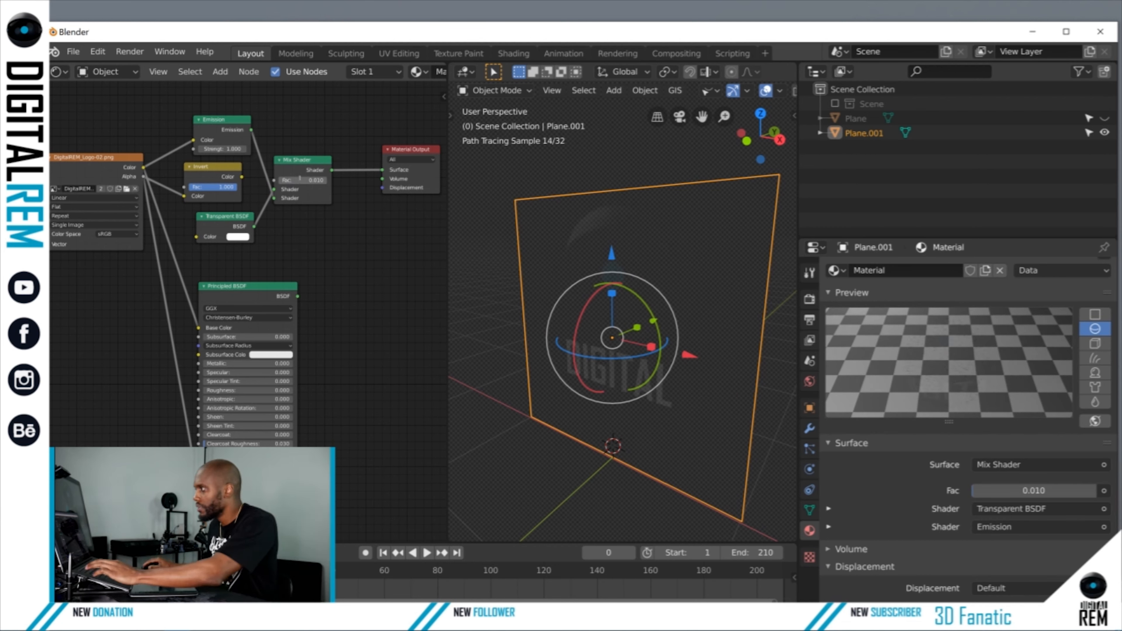
pyautogui.click(300, 179)
pyautogui.write('1')
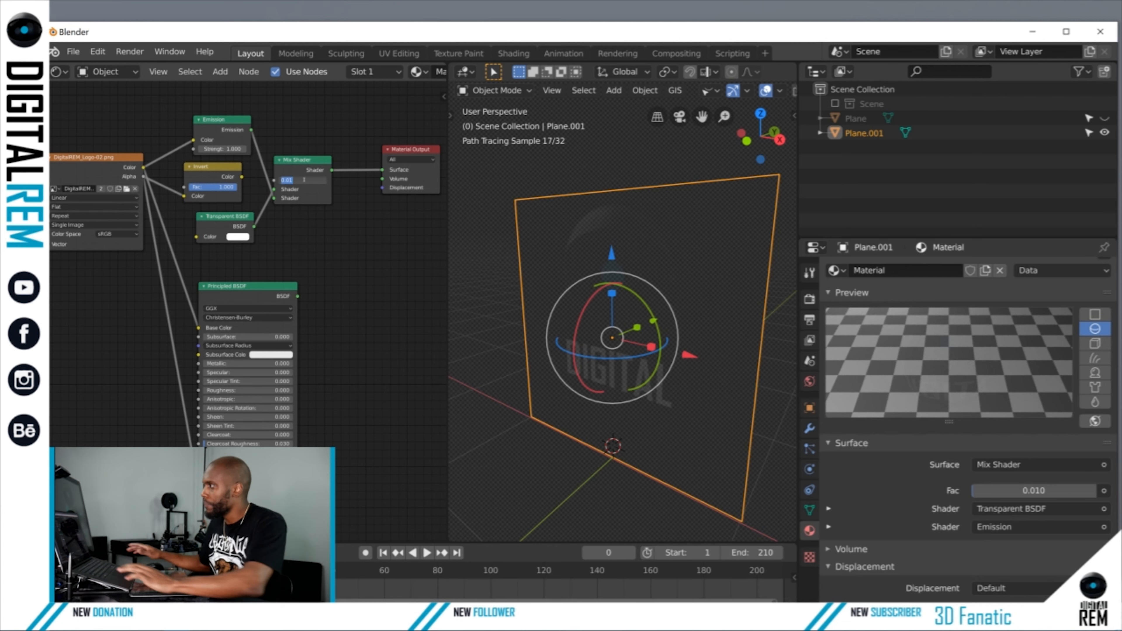
pyautogui.press('Return')
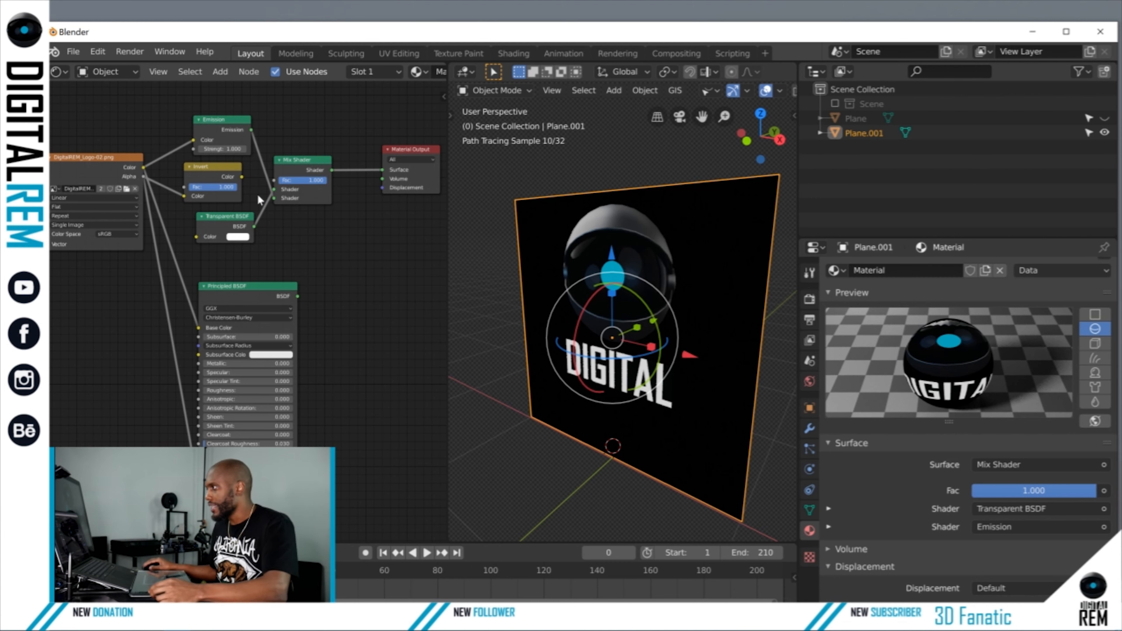
# - Return Emission to the Mix Shader's first input and Transparent BSDF to the second, and reconnect the Invert node's Color to Fac
pyautogui.click(274, 196)
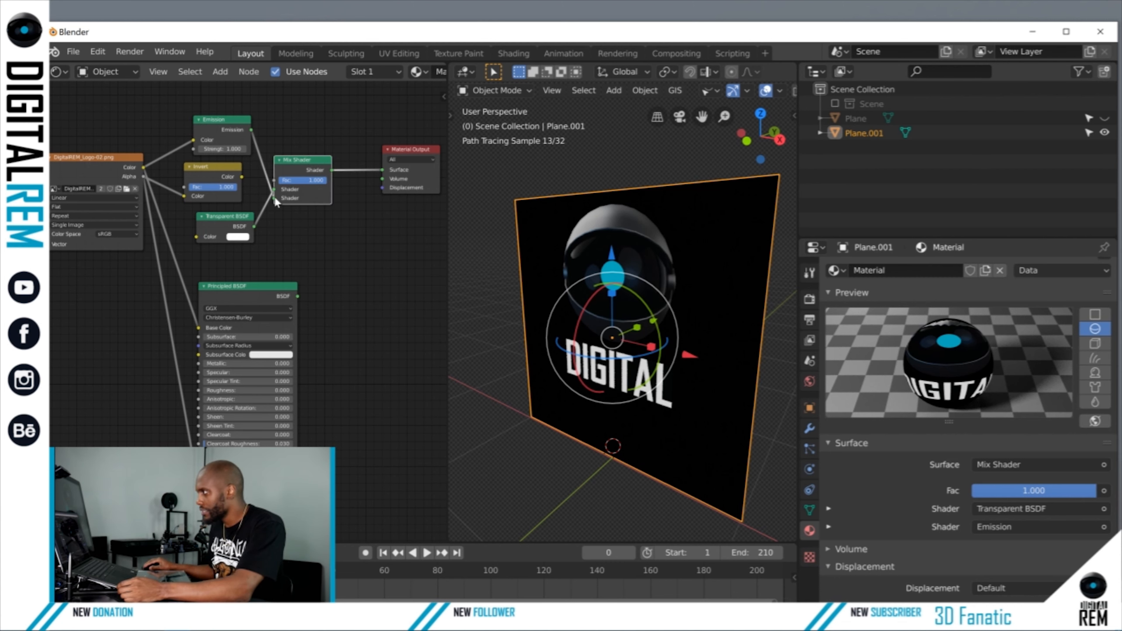
pyautogui.moveTo(274, 199); pyautogui.dragTo(242, 177)
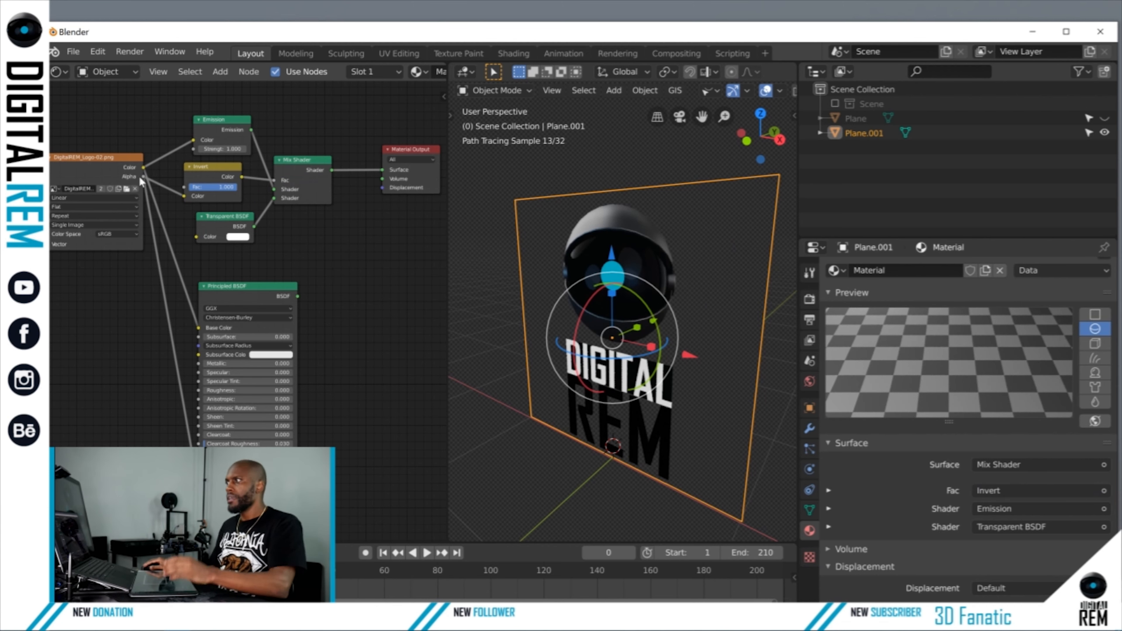
pyautogui.click(288, 155)
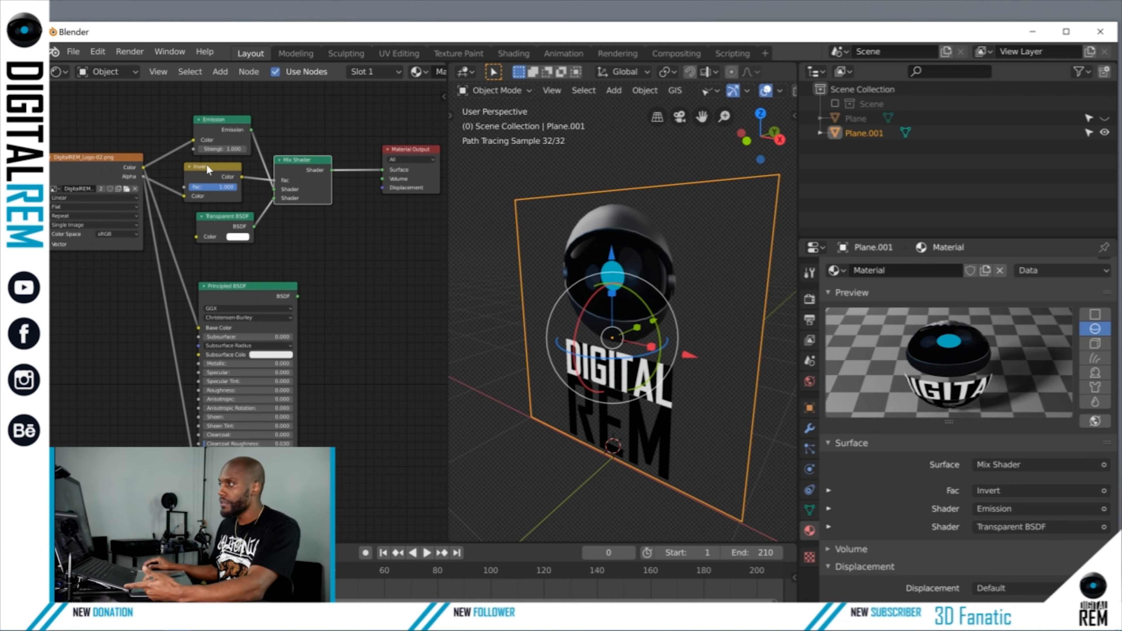
pyautogui.click(218, 172)
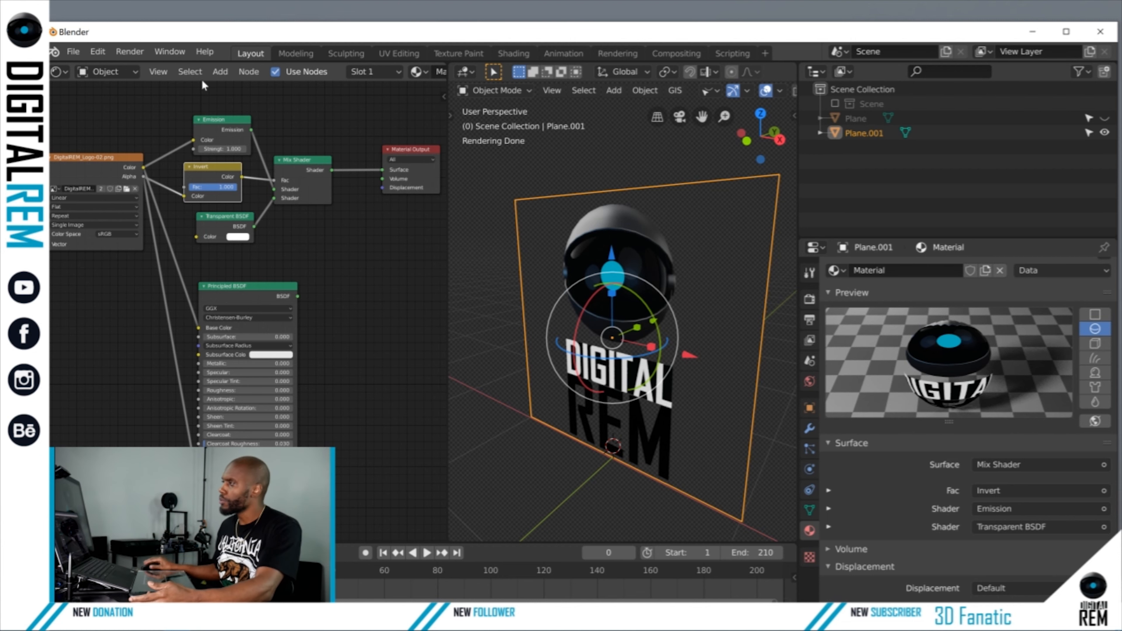
pyautogui.click(219, 72)
pyautogui.moveTo(244, 172)
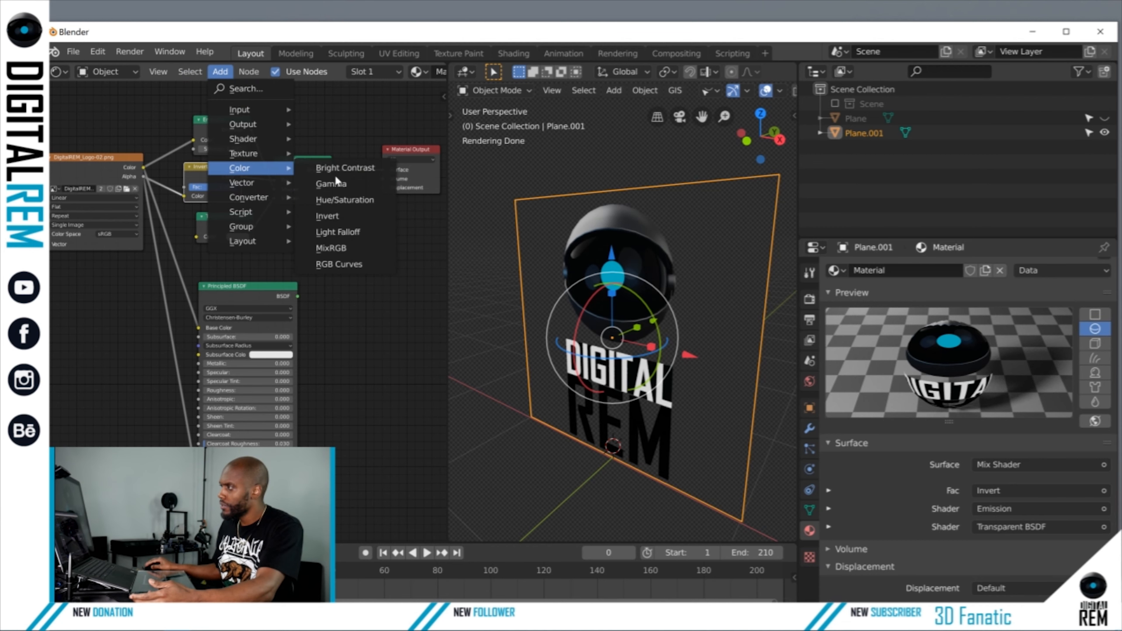
pyautogui.click(367, 331)
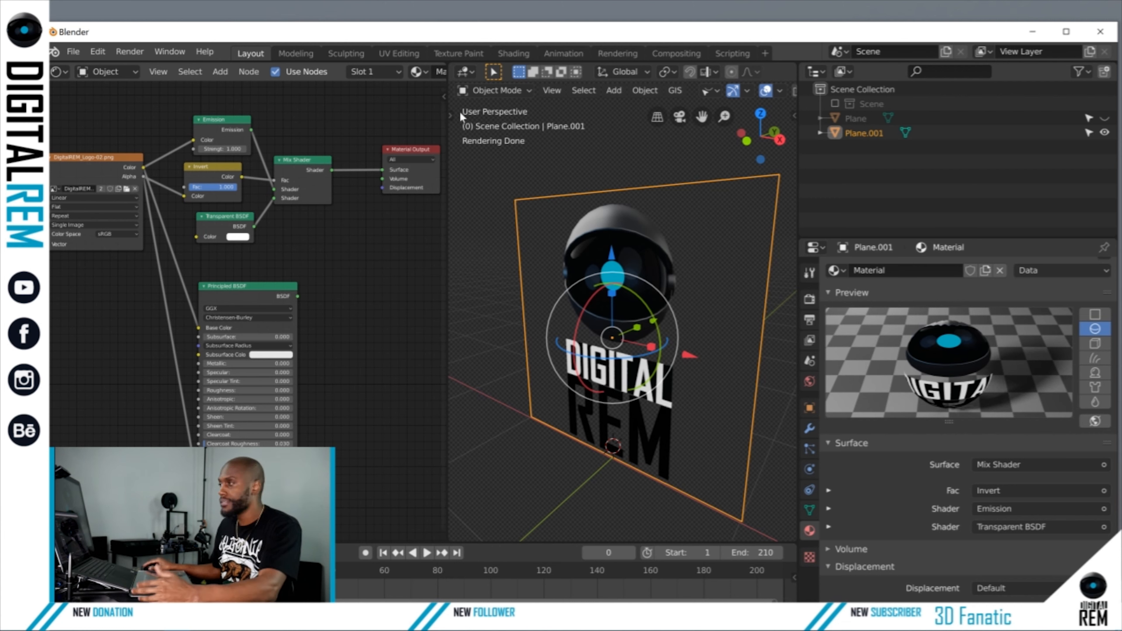
pyautogui.click(219, 71)
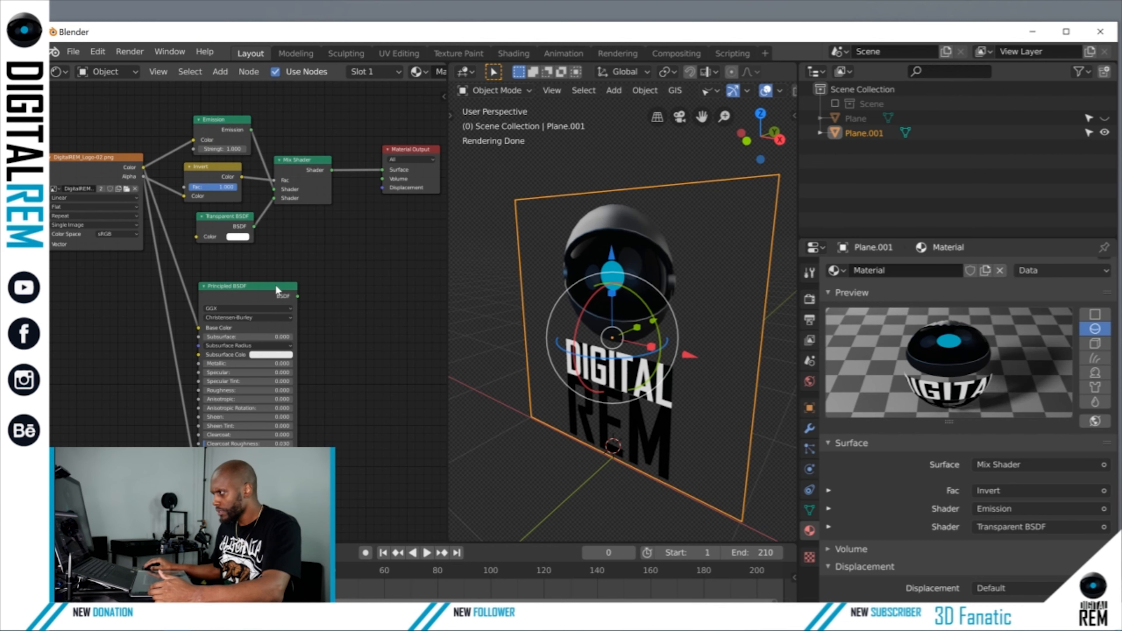
# - Move the Principled BSDF node closer beneath the Transparent BSDF and connect its BSDF output to the Material Output's Surface
pyautogui.moveTo(275, 286); pyautogui.dragTo(268, 266)
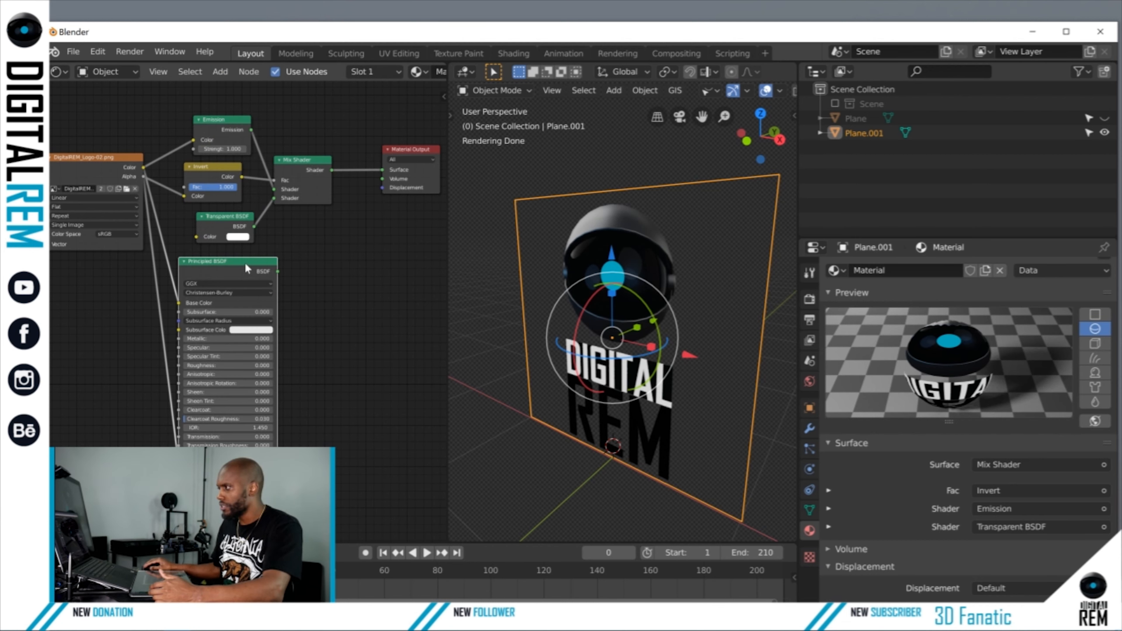
pyautogui.moveTo(245, 262); pyautogui.dragTo(244, 279)
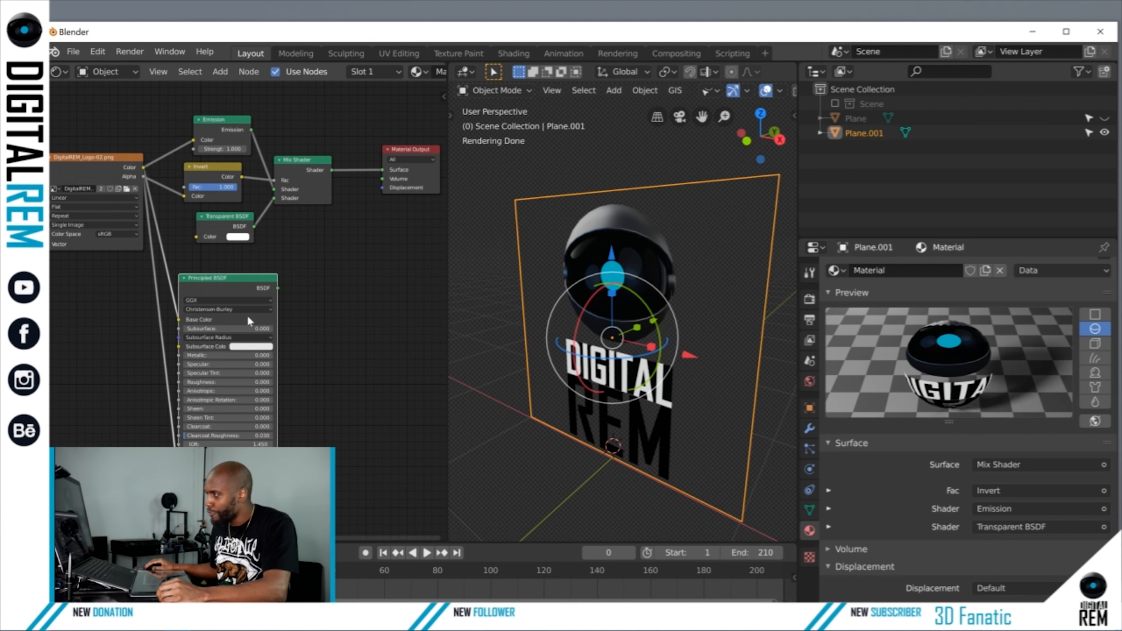
pyautogui.moveTo(283, 285); pyautogui.dragTo(385, 166)
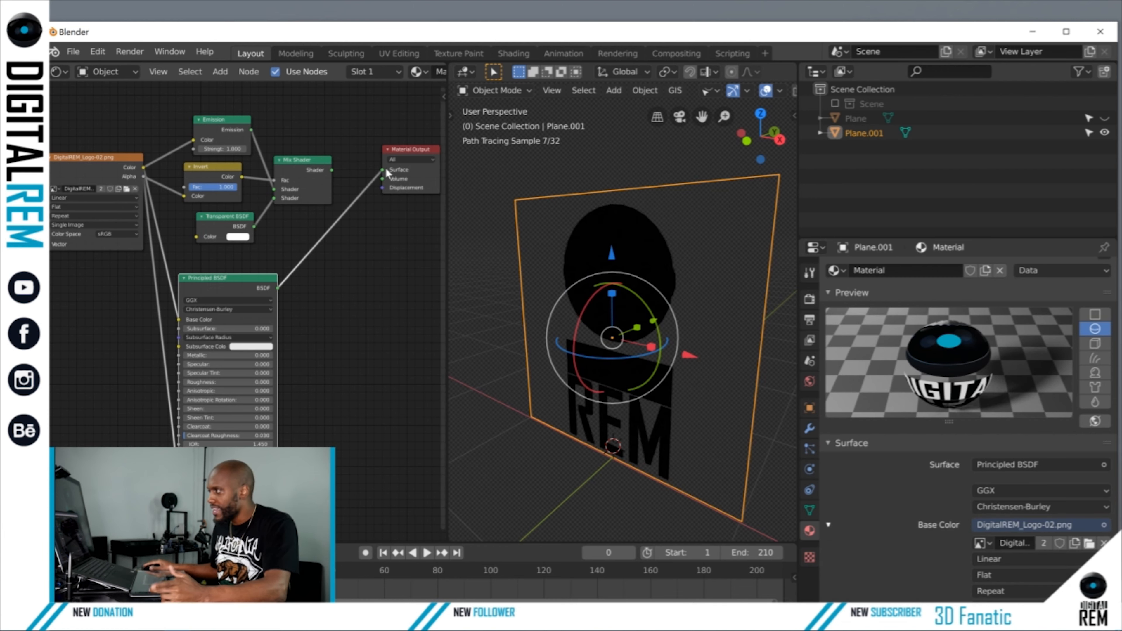
# - Enable the Scene collection with its lamps and studio, toggling it to compare the logo's lighting
pyautogui.click(835, 103)
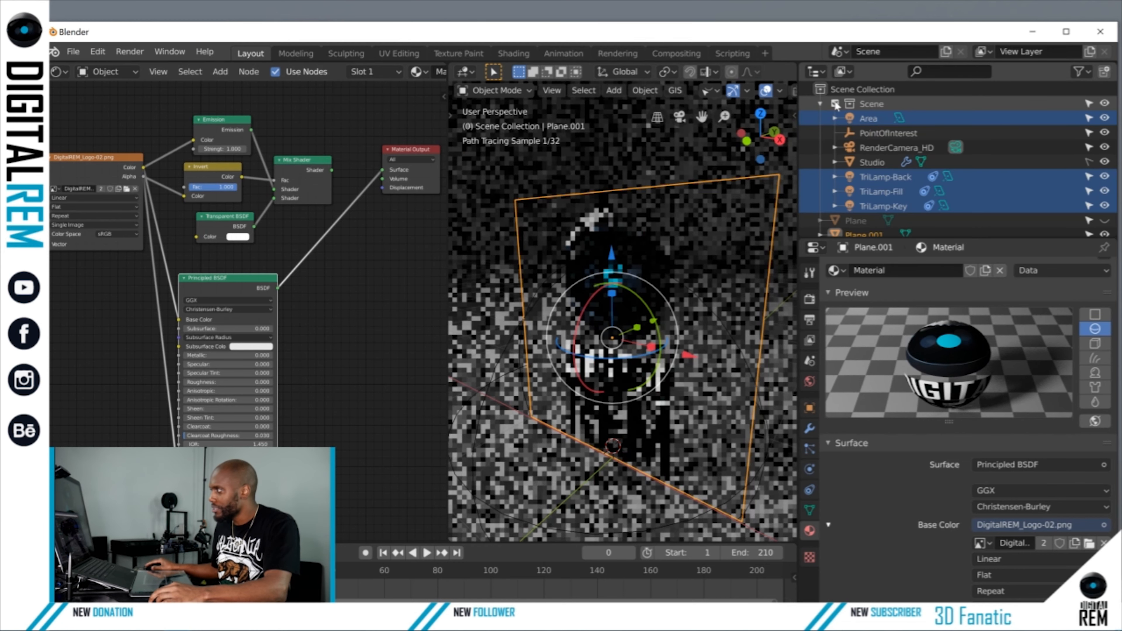
pyautogui.click(835, 103)
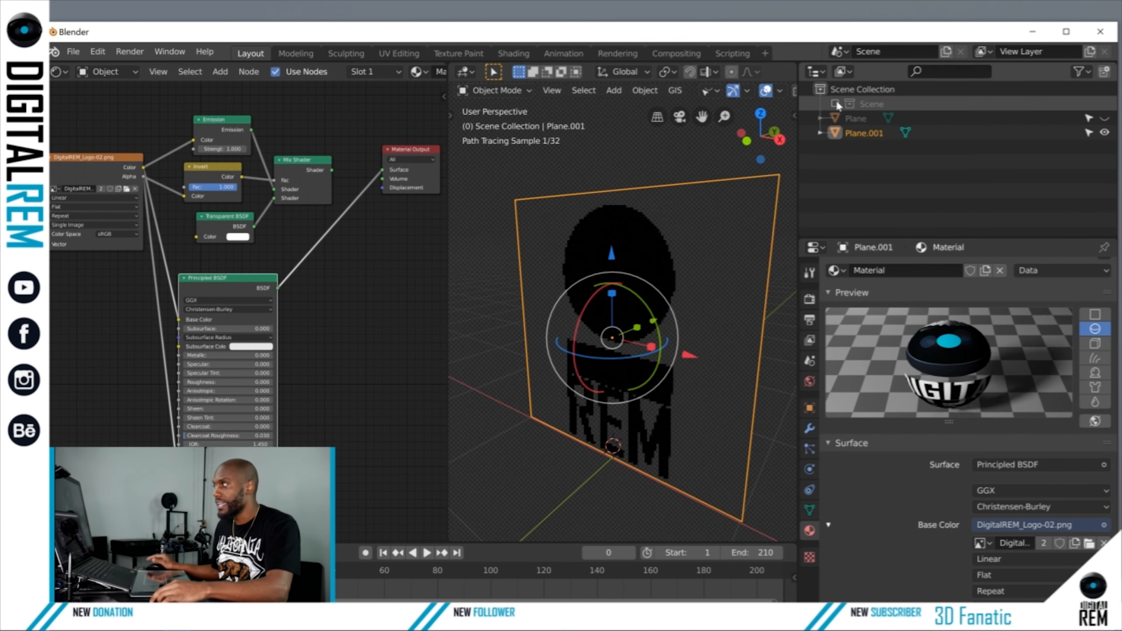
pyautogui.click(836, 104)
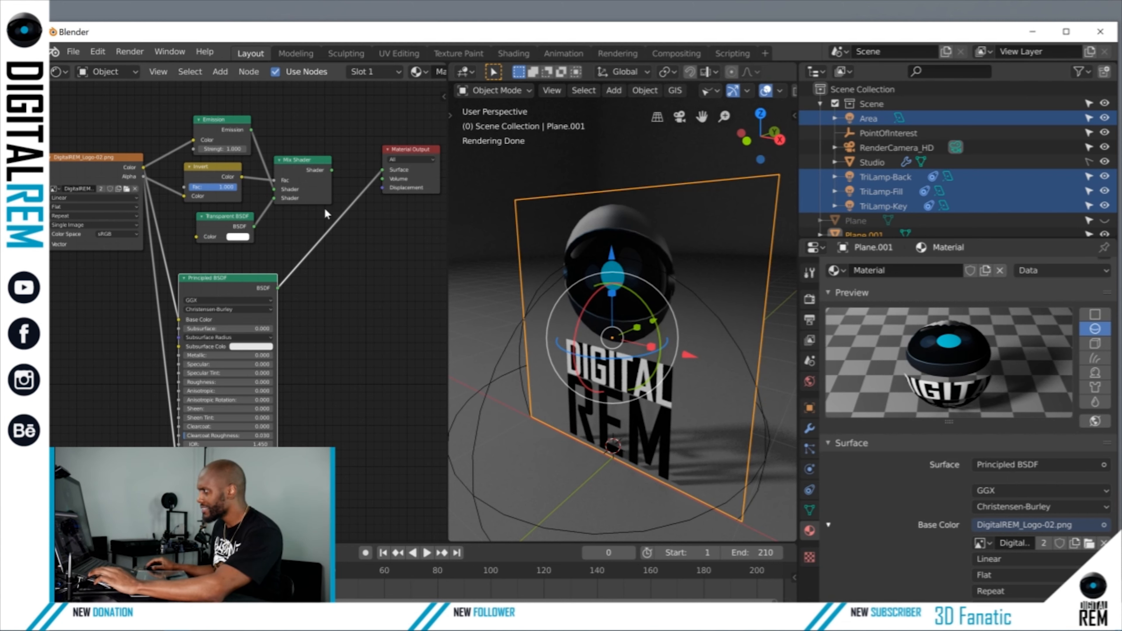
# - Reconnect the Mix Shader to the Material Output's Surface and expand the 3D viewport over the node editor to view the logo from the front
pyautogui.moveTo(332, 170); pyautogui.dragTo(383, 169)
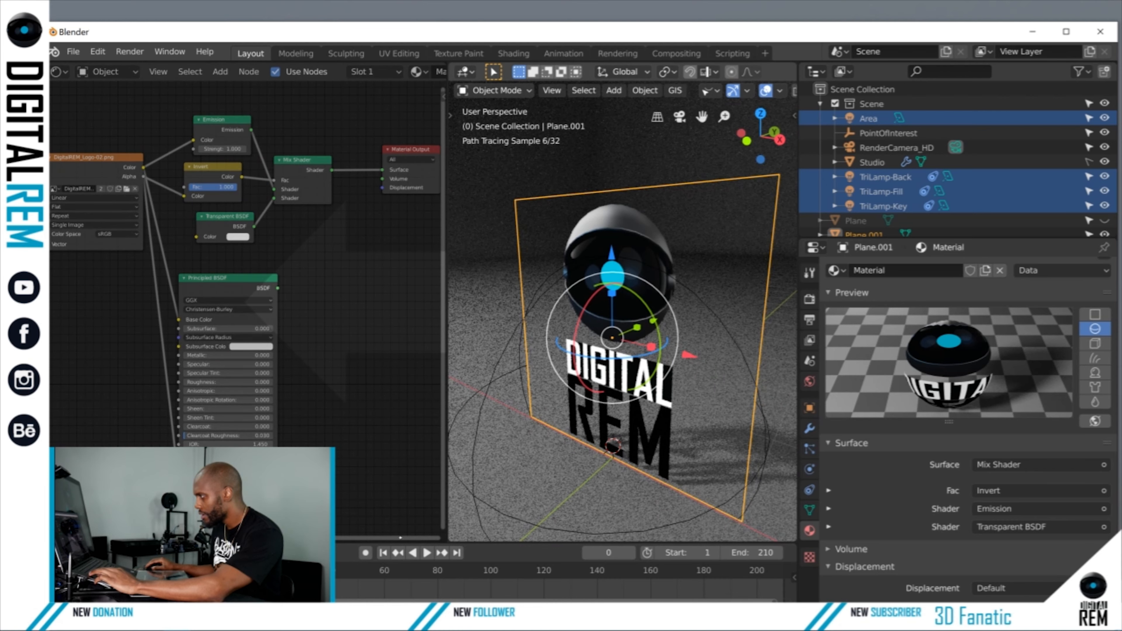
pyautogui.moveTo(400, 538); pyautogui.dragTo(448, 541)
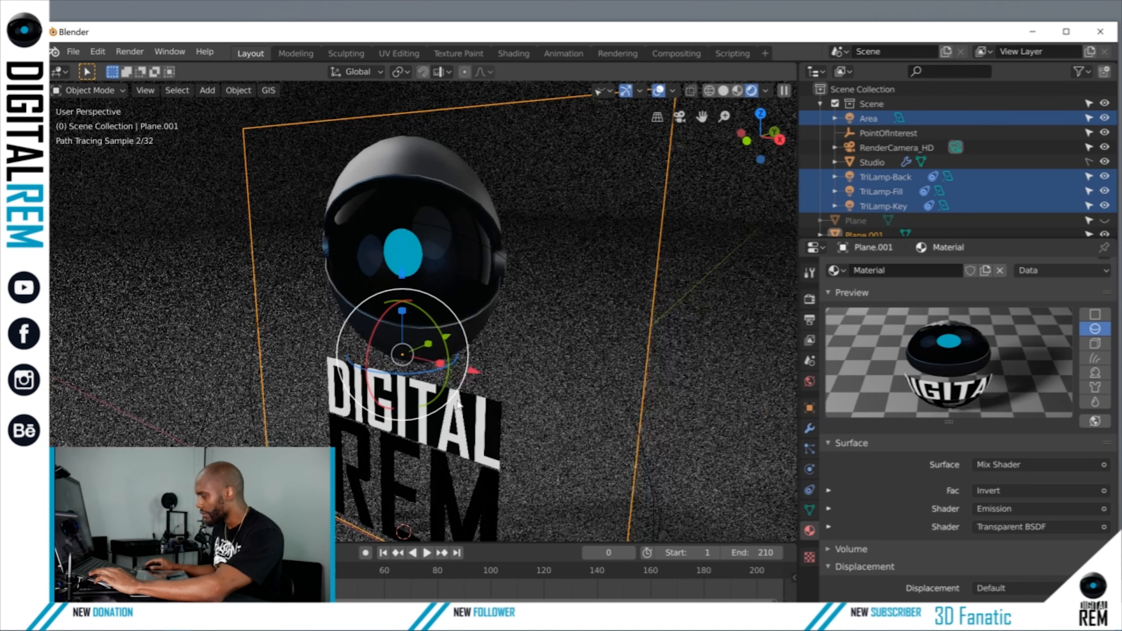
pyautogui.moveTo(460, 402); pyautogui.dragTo(488, 391, button='middle')
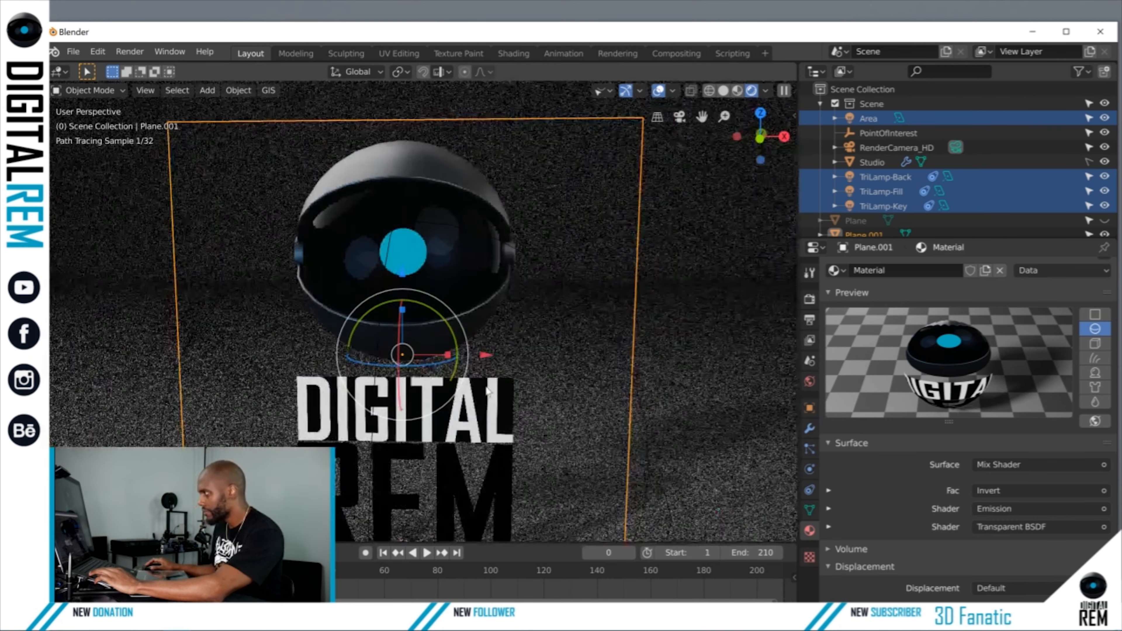
pyautogui.scroll(-4, 489, 392)
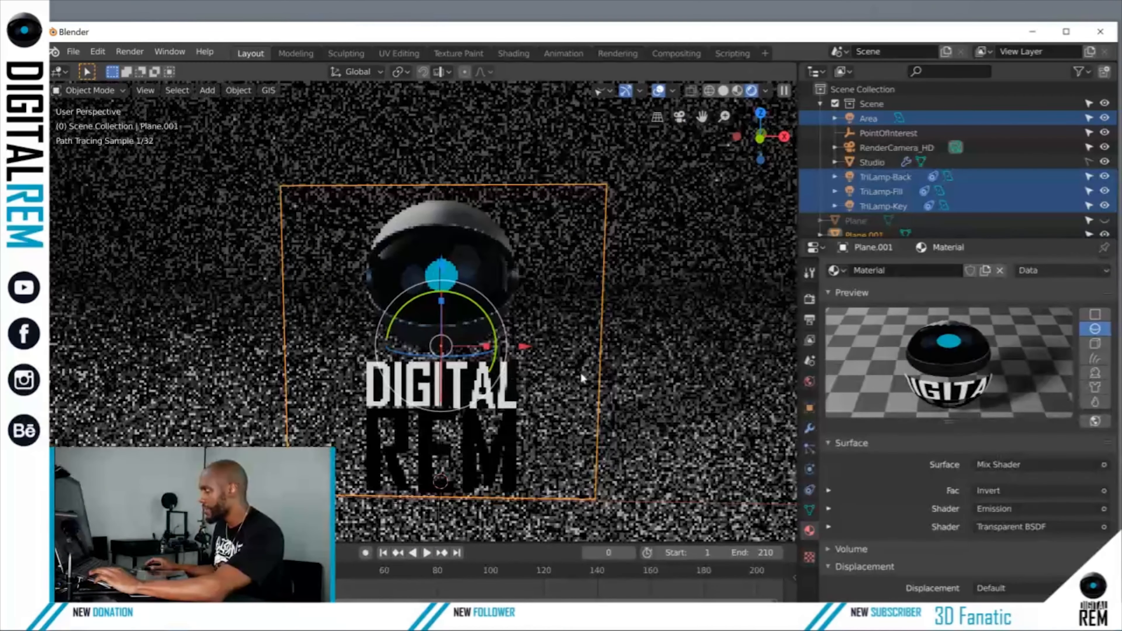
pyautogui.click(684, 307)
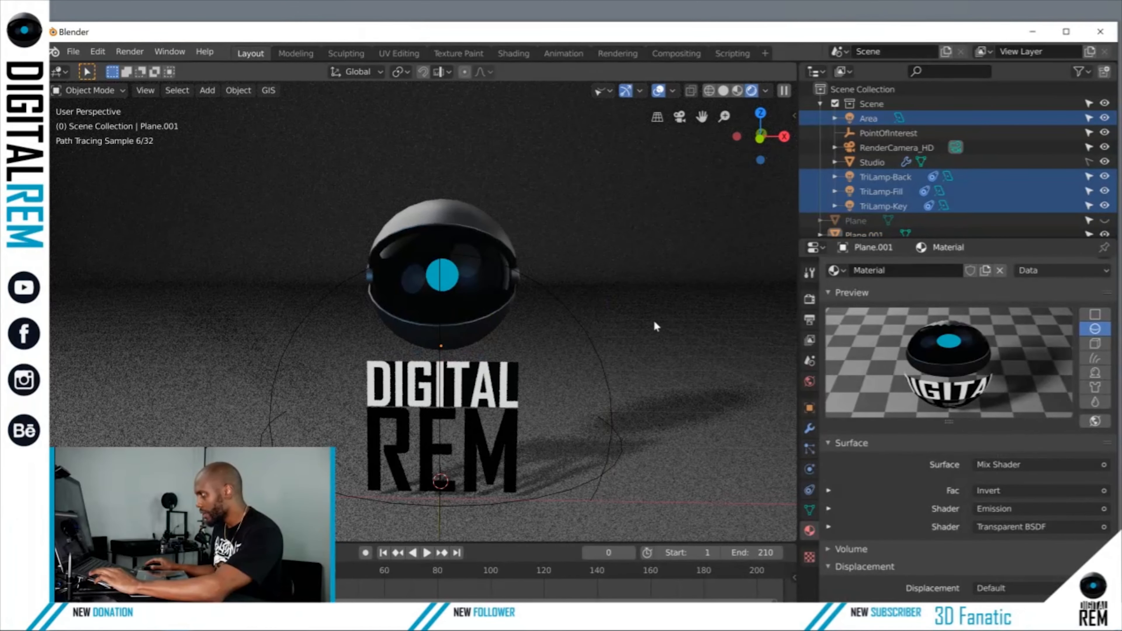
pyautogui.moveTo(656, 326); pyautogui.dragTo(746, 194, button='middle')
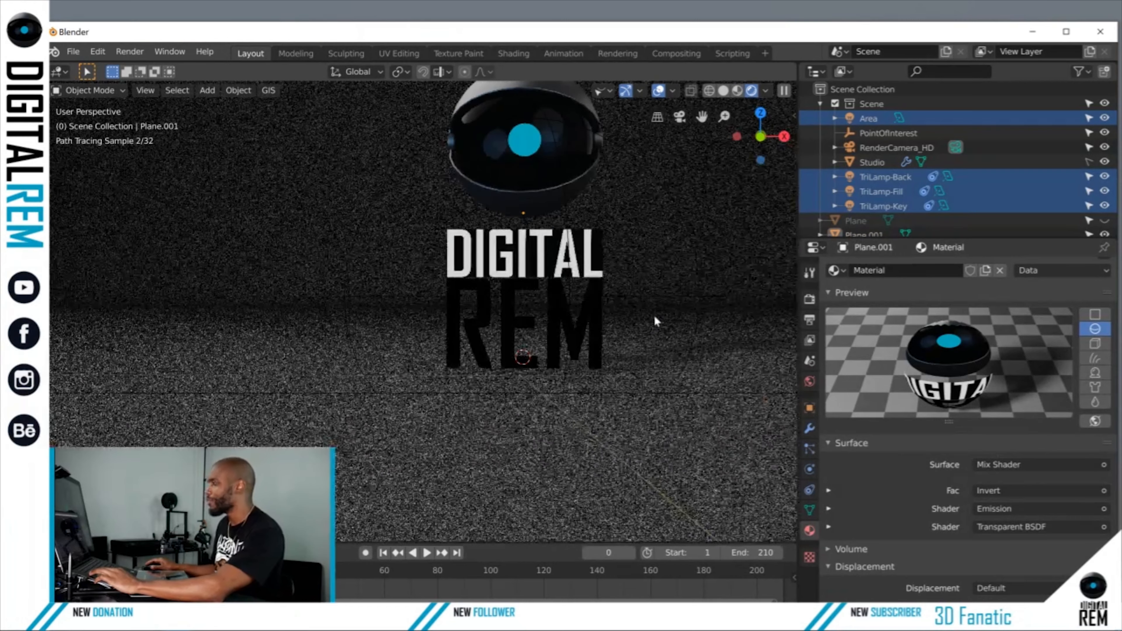
pyautogui.moveTo(654, 317)
pyautogui.keyDown('shift'); pyautogui.mouseDown(button='middle')
pyautogui.moveTo(554, 381)
pyautogui.moveTo(549, 404)
pyautogui.mouseUp(button='middle'); pyautogui.keyUp('shift')
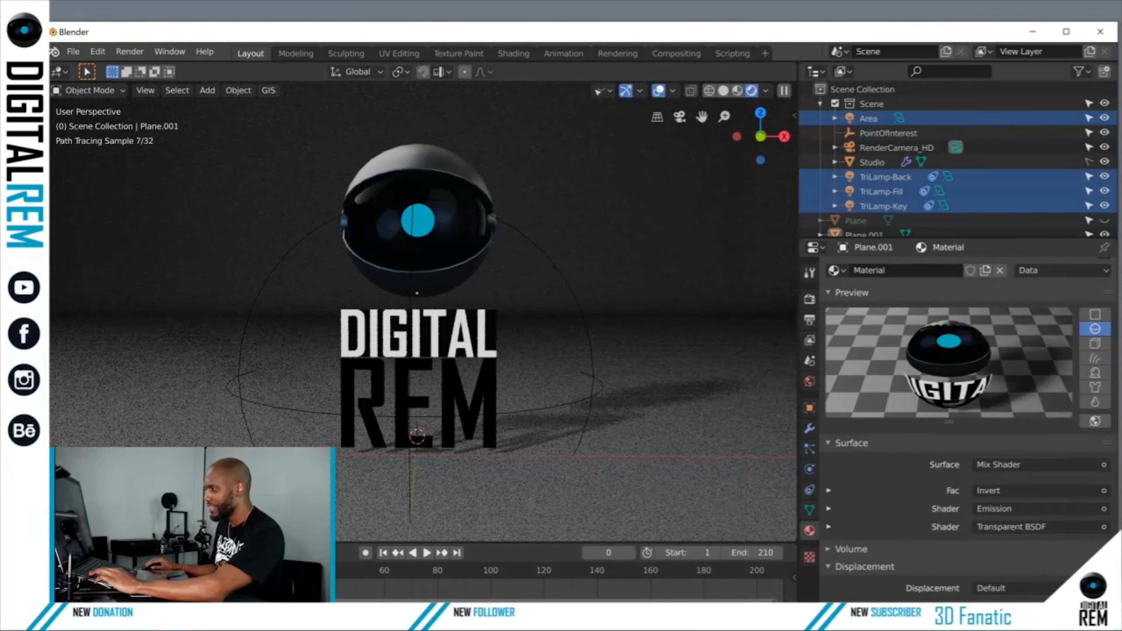
# - Split a narrow area off the 3D viewport and make it a Shader Editor
pyautogui.moveTo(50, 538); pyautogui.dragTo(276, 529)
pyautogui.click(58, 72)
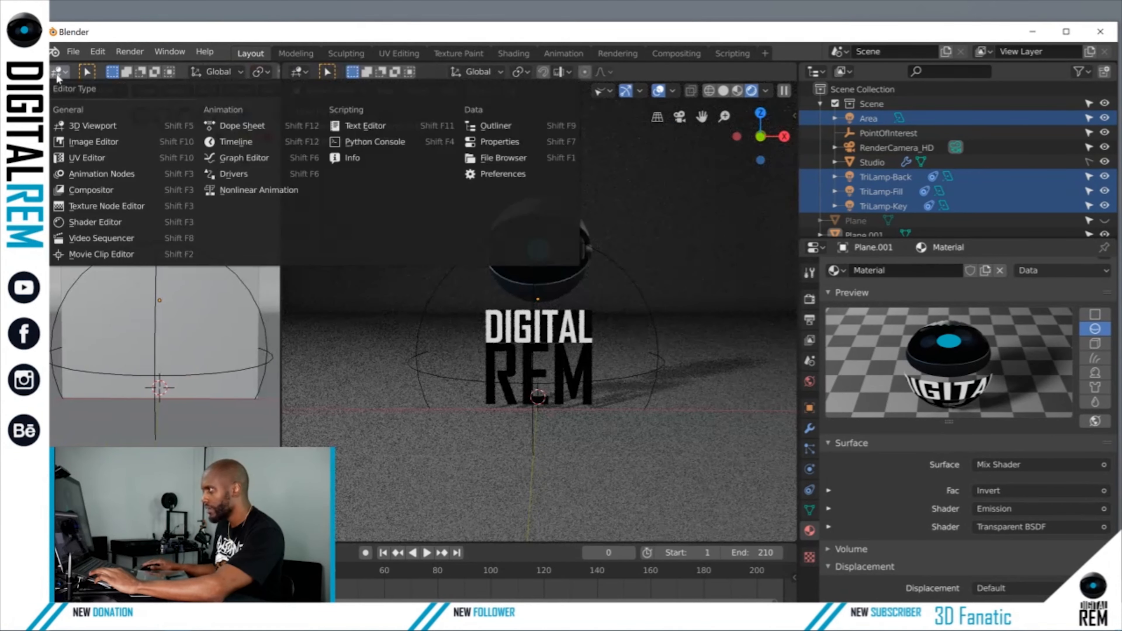
pyautogui.click(103, 223)
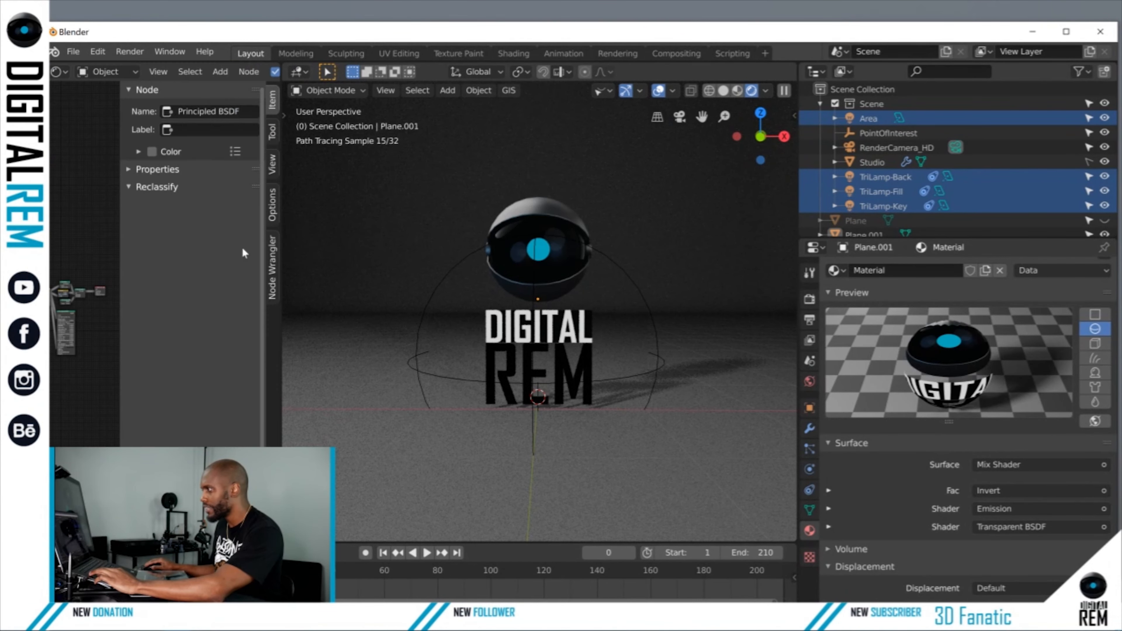
# - Select the logo plane, hide the Shader Editor's sidebar, and frame the material's nodes in the narrow area
pyautogui.click(501, 250)
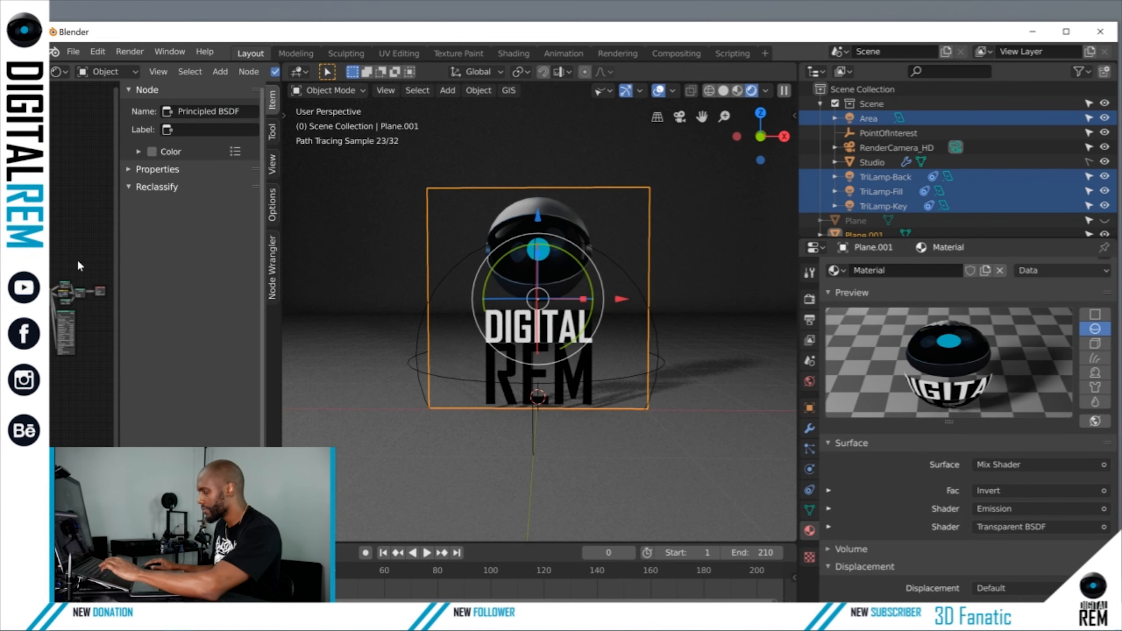
pyautogui.press('n')
pyautogui.press('Home')
pyautogui.scroll(5, 137, 279)
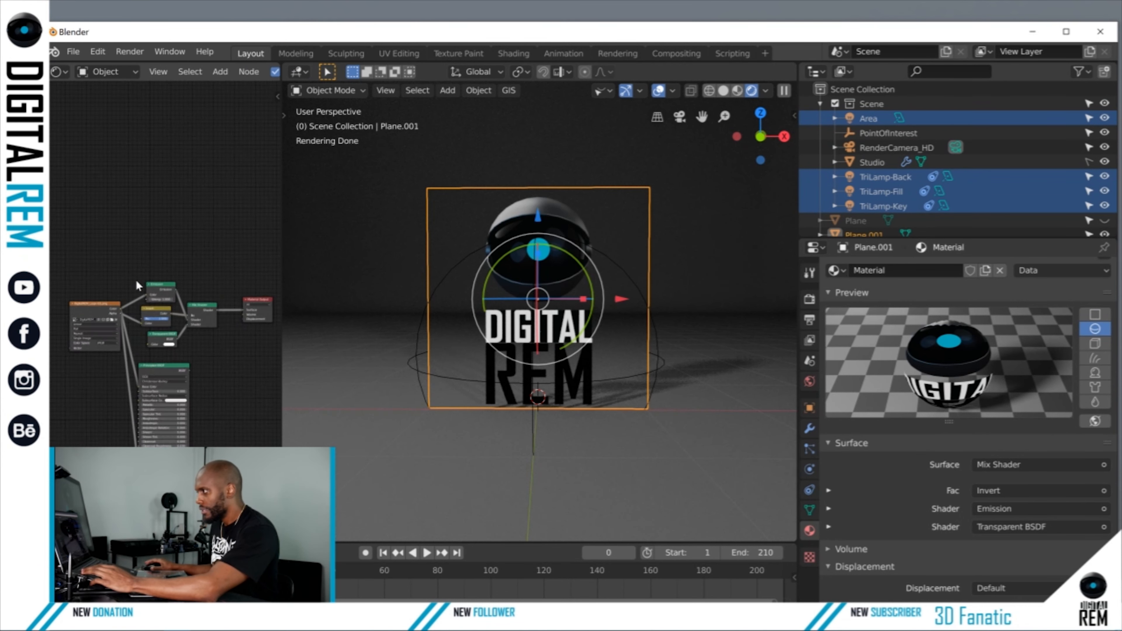
pyautogui.scroll(7, 136, 281)
pyautogui.scroll(-9, 168, 264)
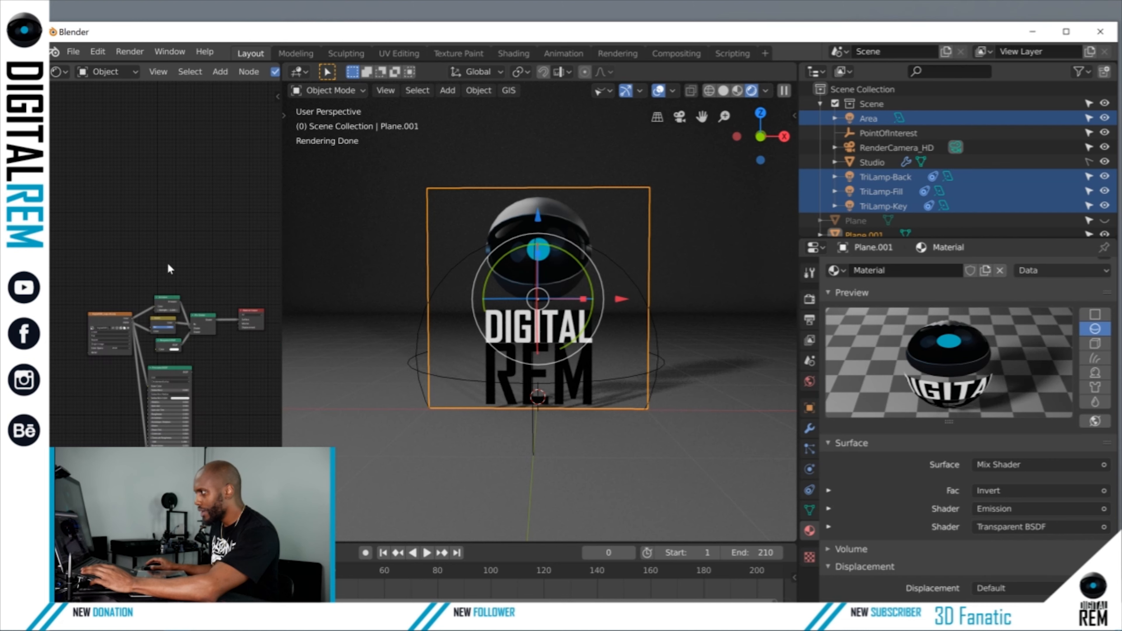
pyautogui.press('Home')
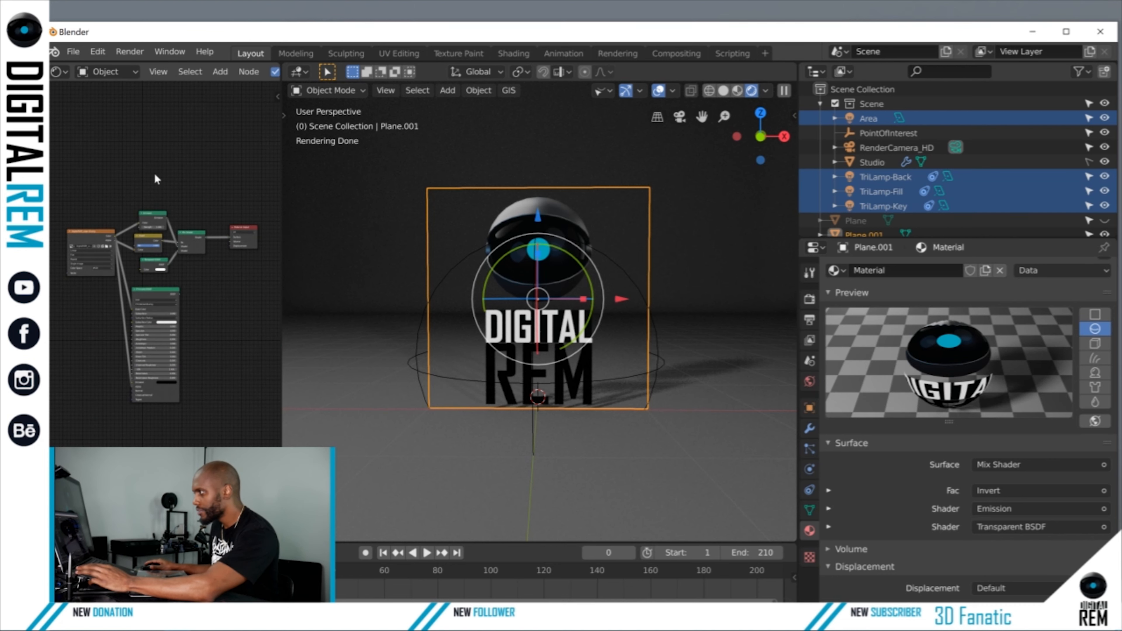
pyautogui.moveTo(155, 178); pyautogui.dragTo(164, 81, button='middle')
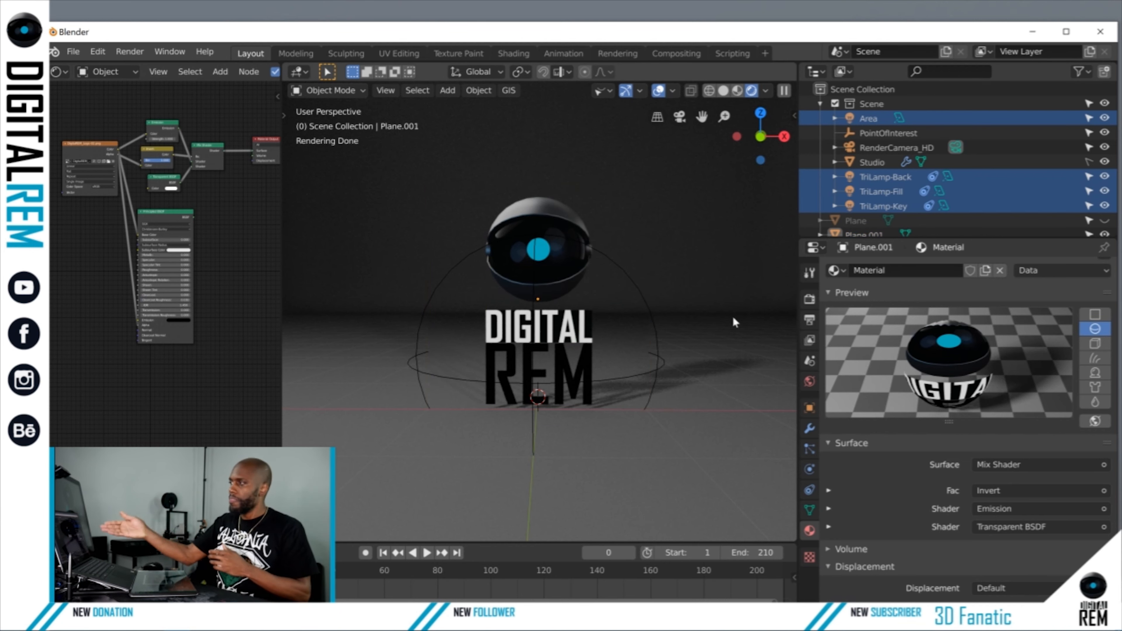
# - Hide the logo plane in the 3D viewport
pyautogui.click(633, 284)
pyautogui.press('h')
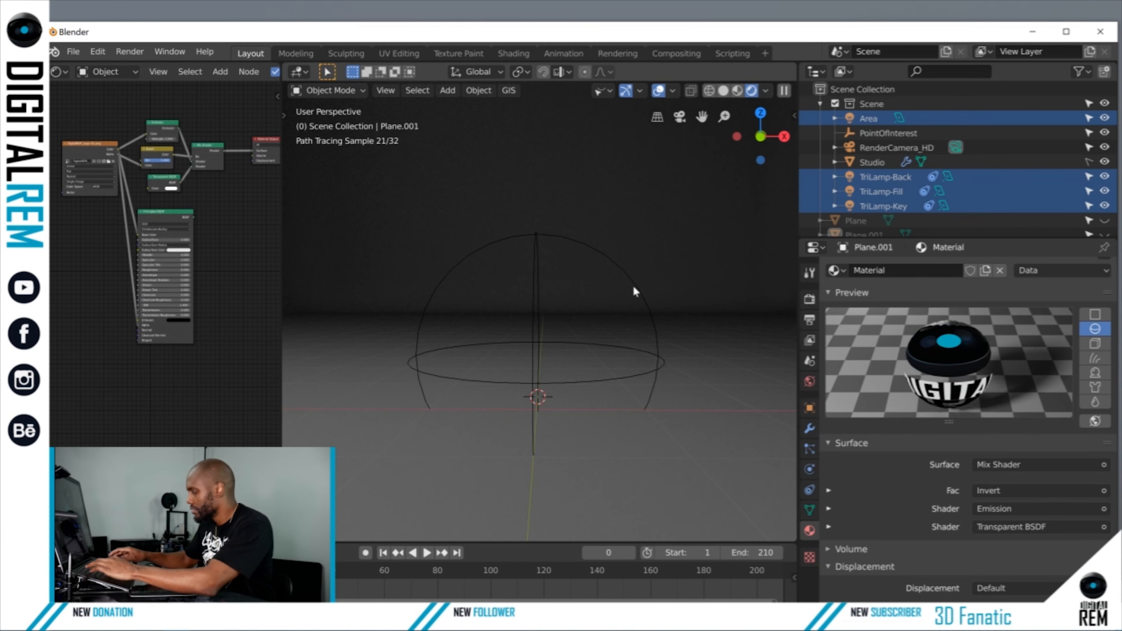
# - Reveal the hidden logo planes in the 3D viewport and hide the PointOfInterest empty
pyautogui.hotkey('alt', 'h')
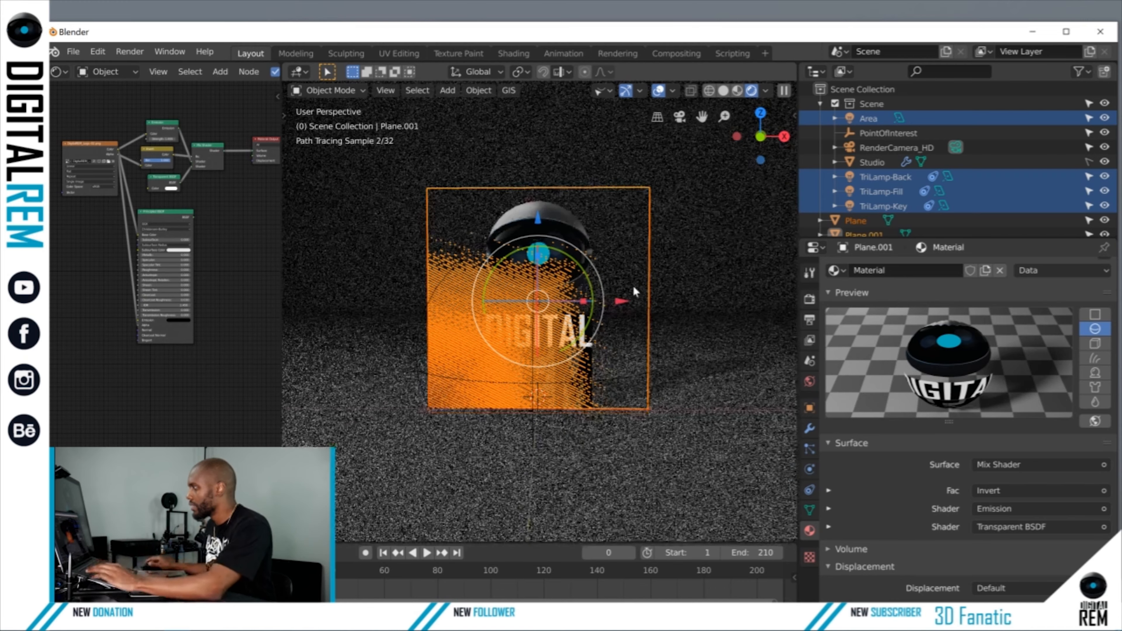
pyautogui.click(656, 334)
pyautogui.click(655, 335)
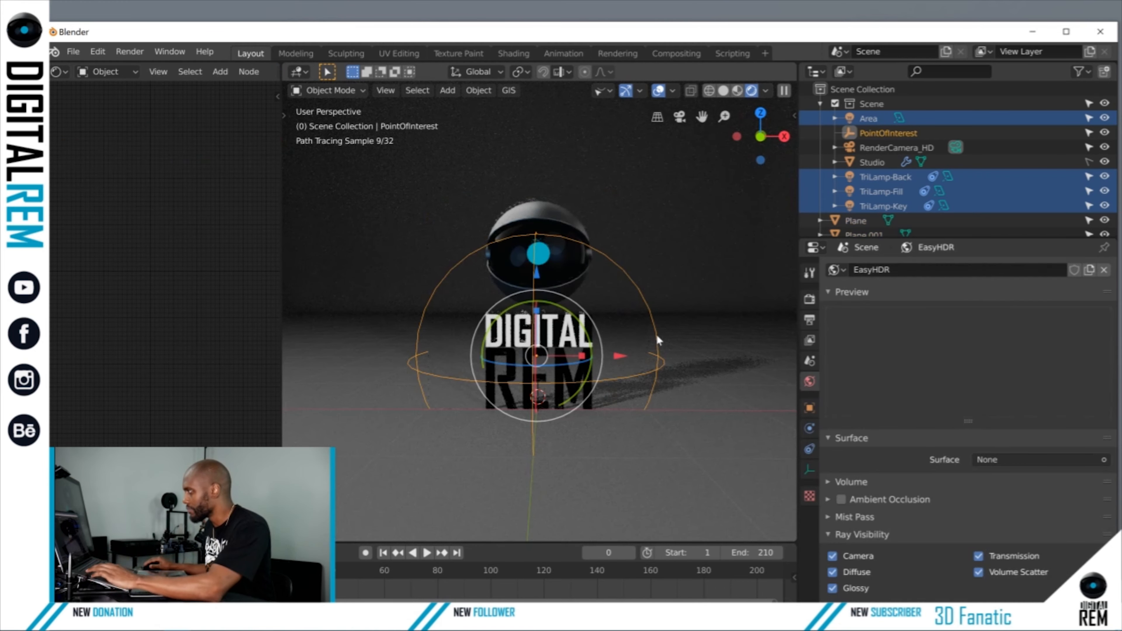
pyautogui.press('h')
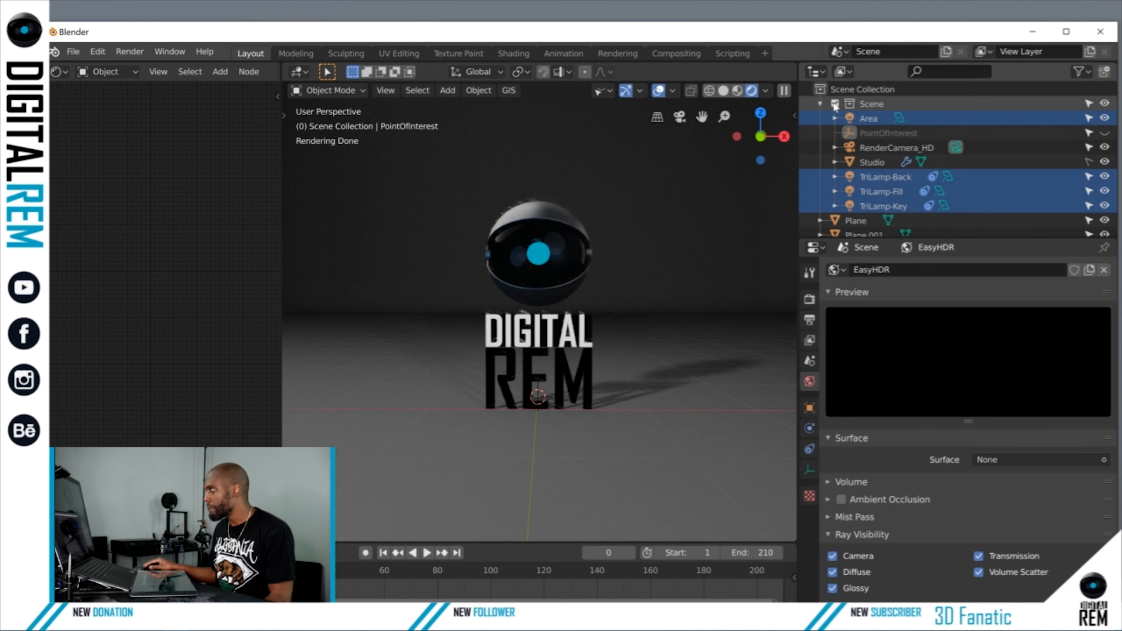
# - Exclude the Scene collection from the view layer and include it again
pyautogui.click(834, 103)
pyautogui.click(834, 104)
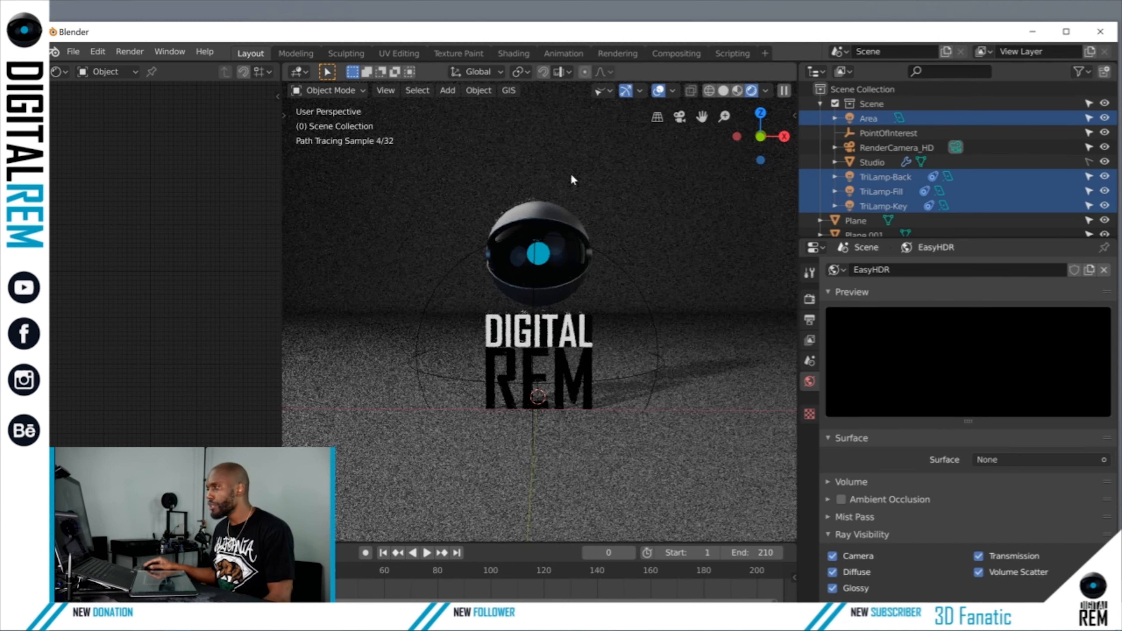
# - Select the logo plane, connect the Principled BSDF to the Material Output's Surface, and deselect the plane to compare the shading
pyautogui.click(551, 209)
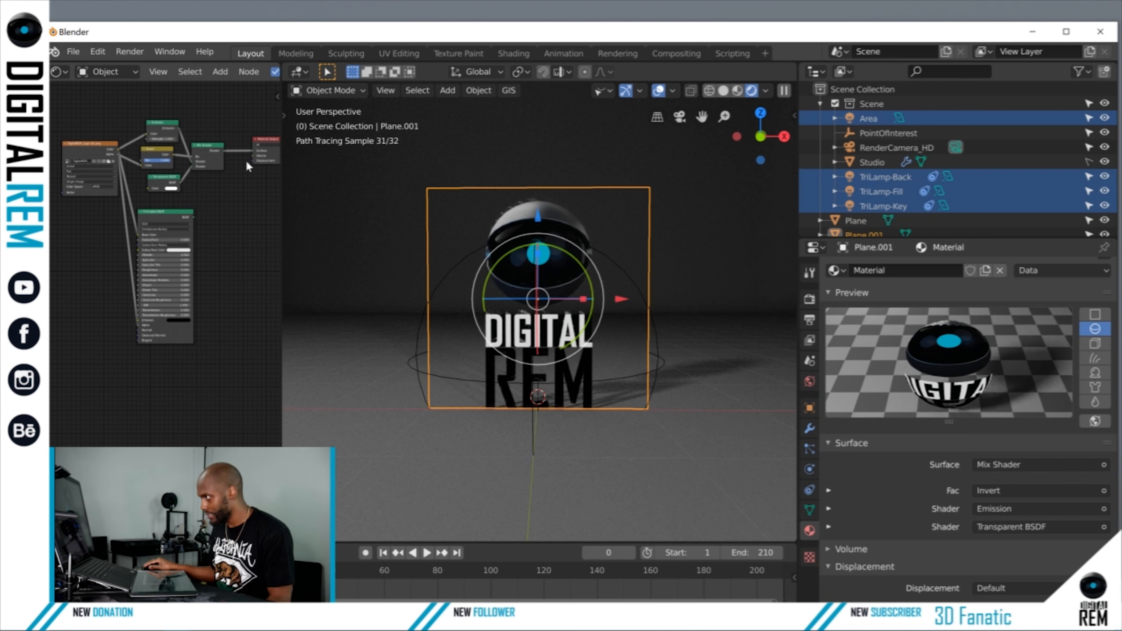
pyautogui.moveTo(193, 217); pyautogui.dragTo(253, 151)
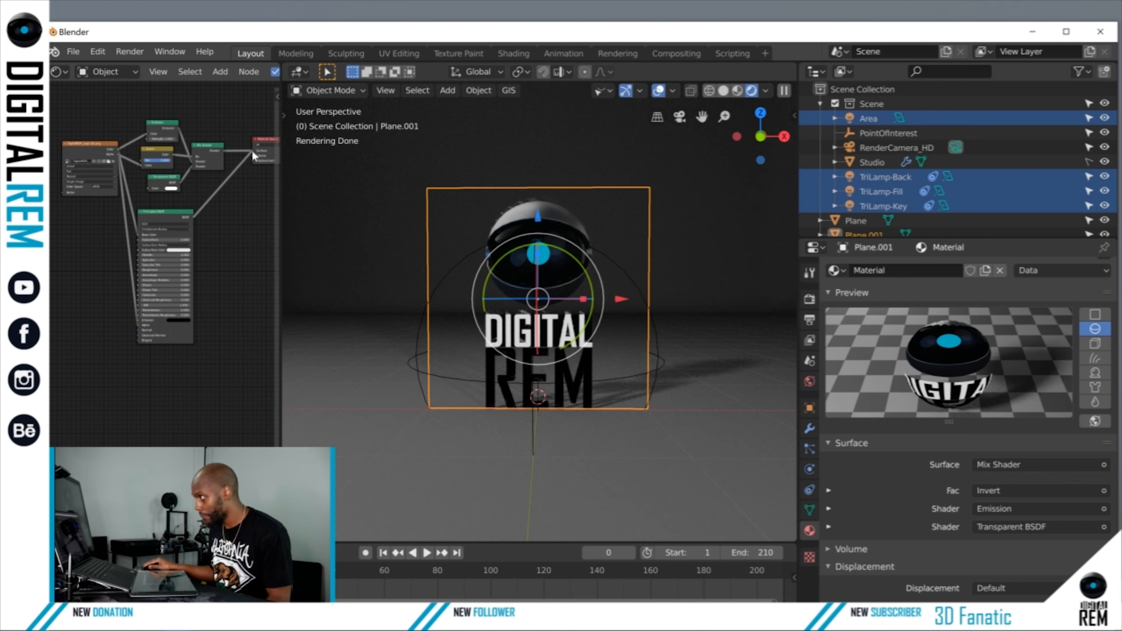
pyautogui.moveTo(253, 149); pyautogui.dragTo(253, 149)
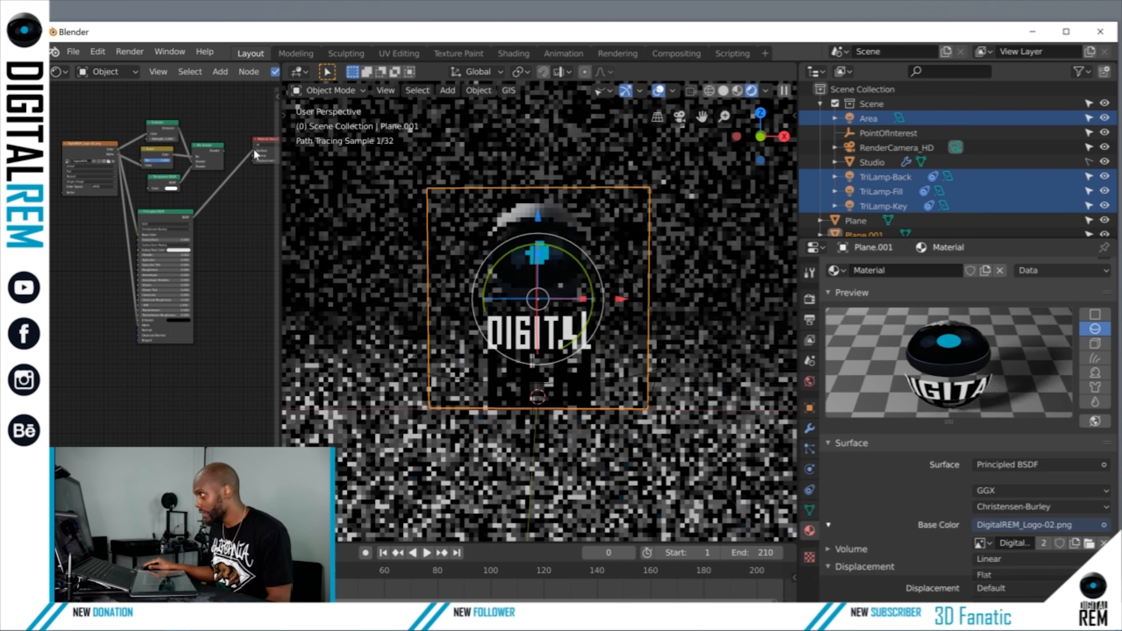
pyautogui.click(710, 206)
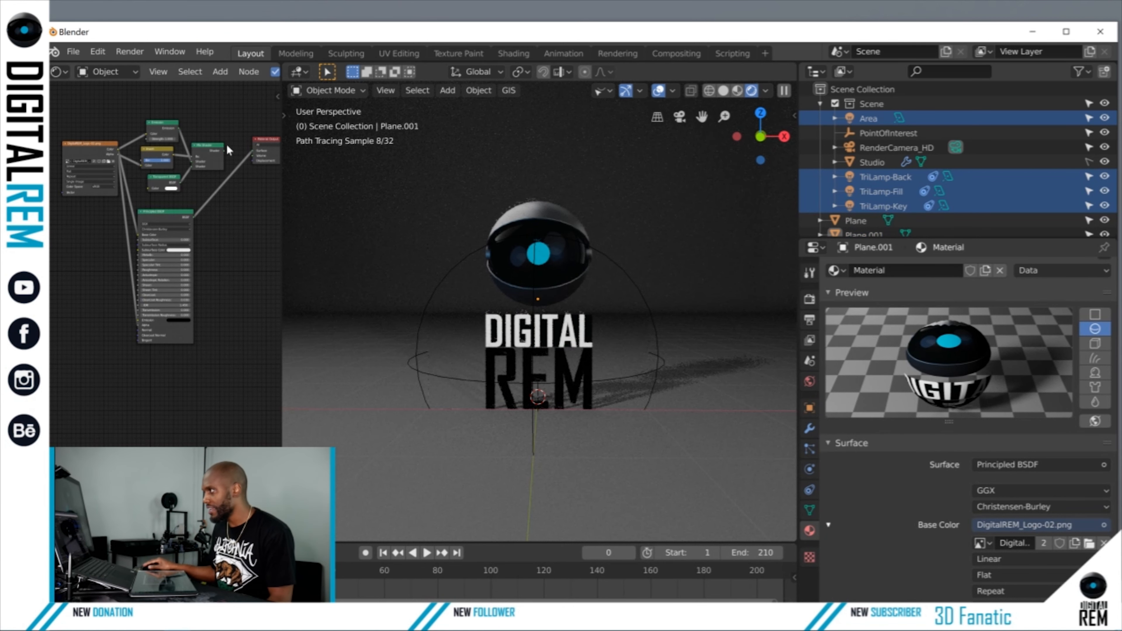
# - Connect the Mix Shader back to the Material Output's Surface in place of the Principled BSDF
pyautogui.moveTo(223, 150); pyautogui.dragTo(252, 151)
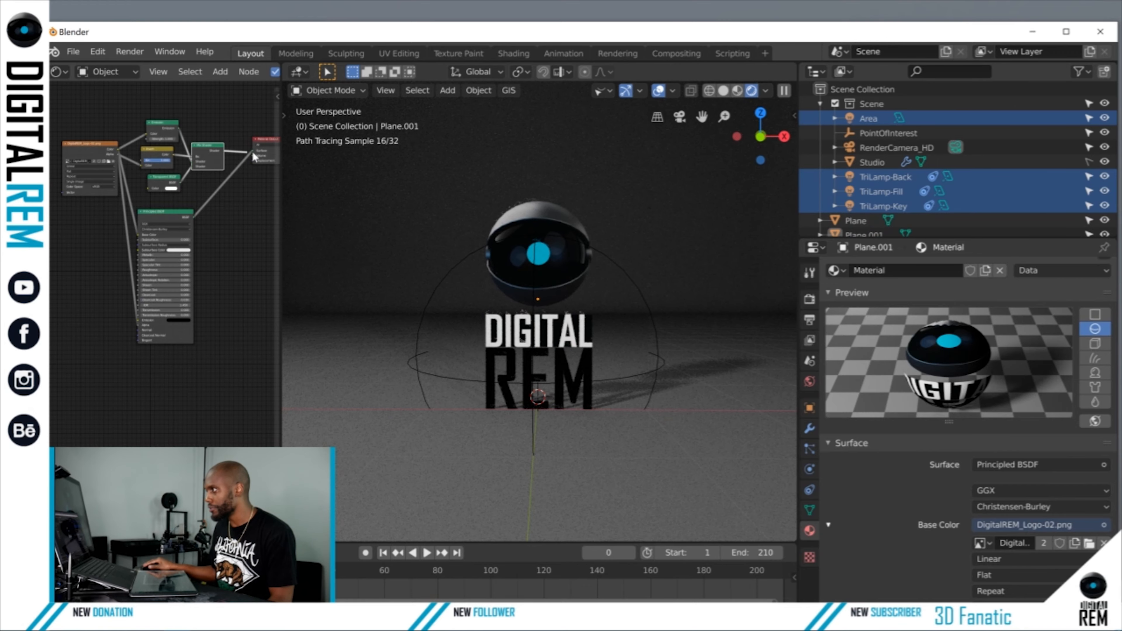